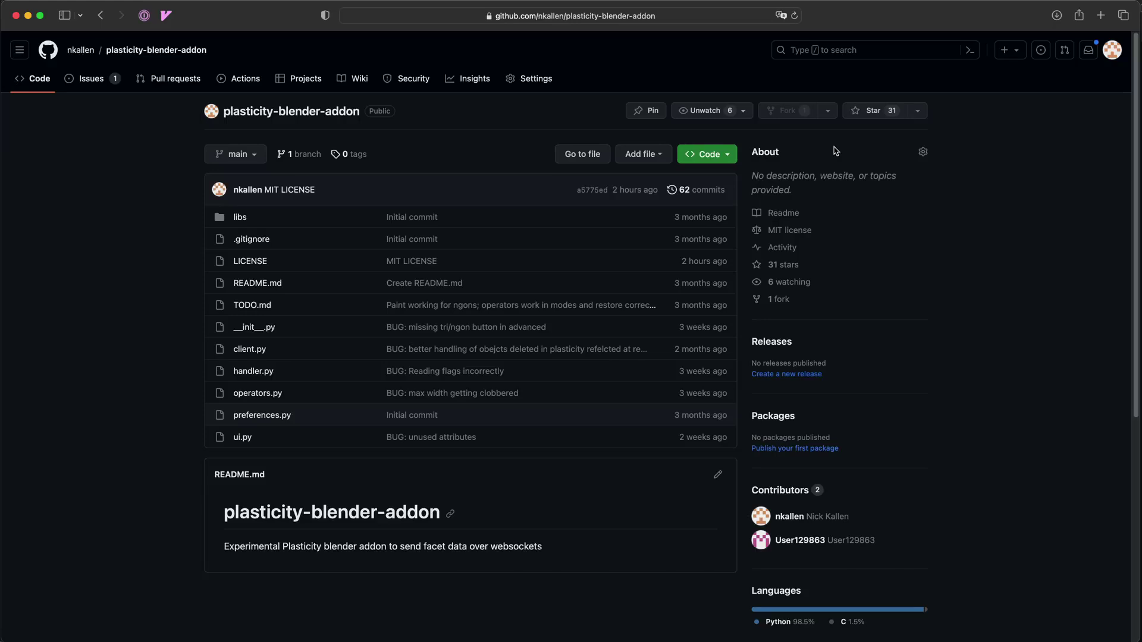
# Step: Show the clone and download options for the plasticity-blender-addon repository
pyautogui.click(729, 155)
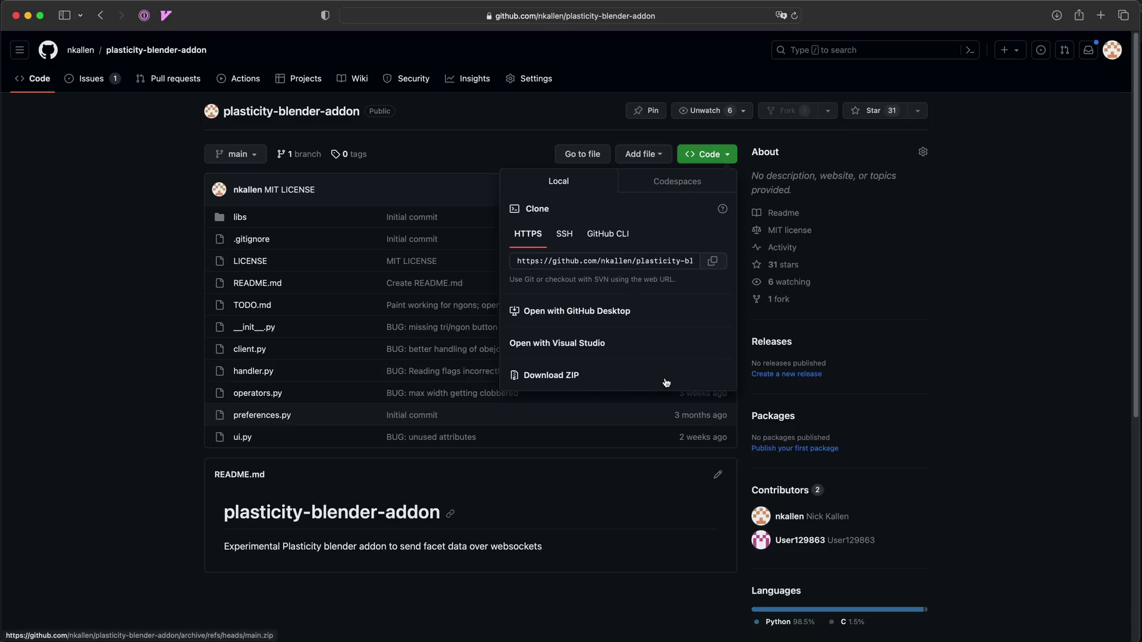
# Step: Switch to Plasticity, check the Server/bridge settings in the preferences, and close them
pyautogui.press('super+Tab')
pyautogui.press('super+Tab')
pyautogui.press('super+Tab')
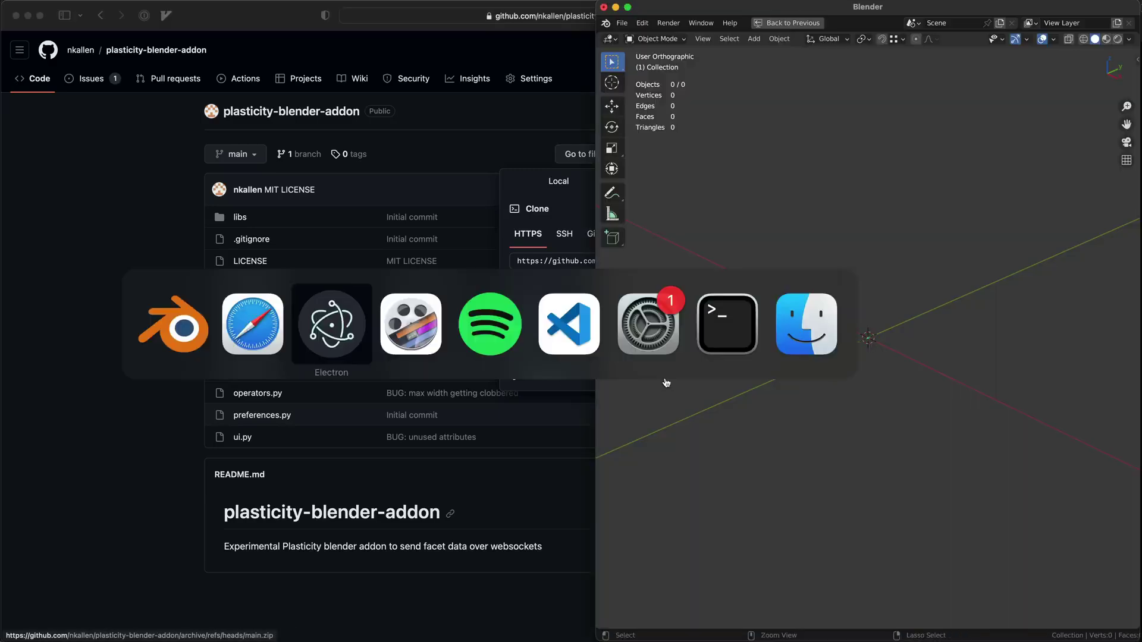
pyautogui.hotkey('ctrl', 'Right')
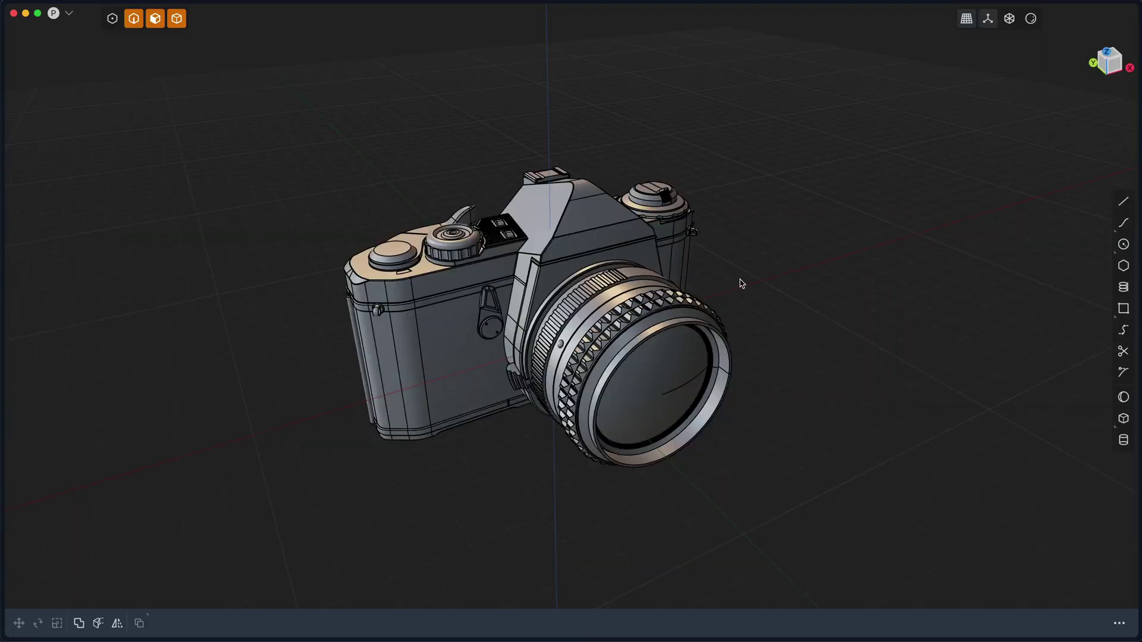
pyautogui.press('super+comma')
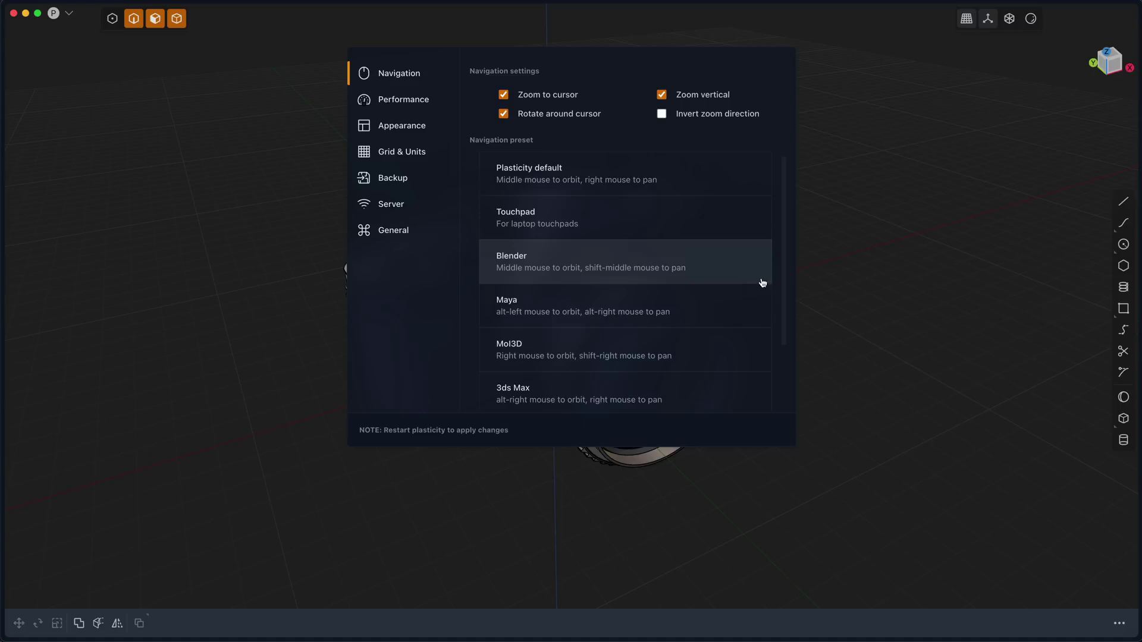
pyautogui.click(395, 207)
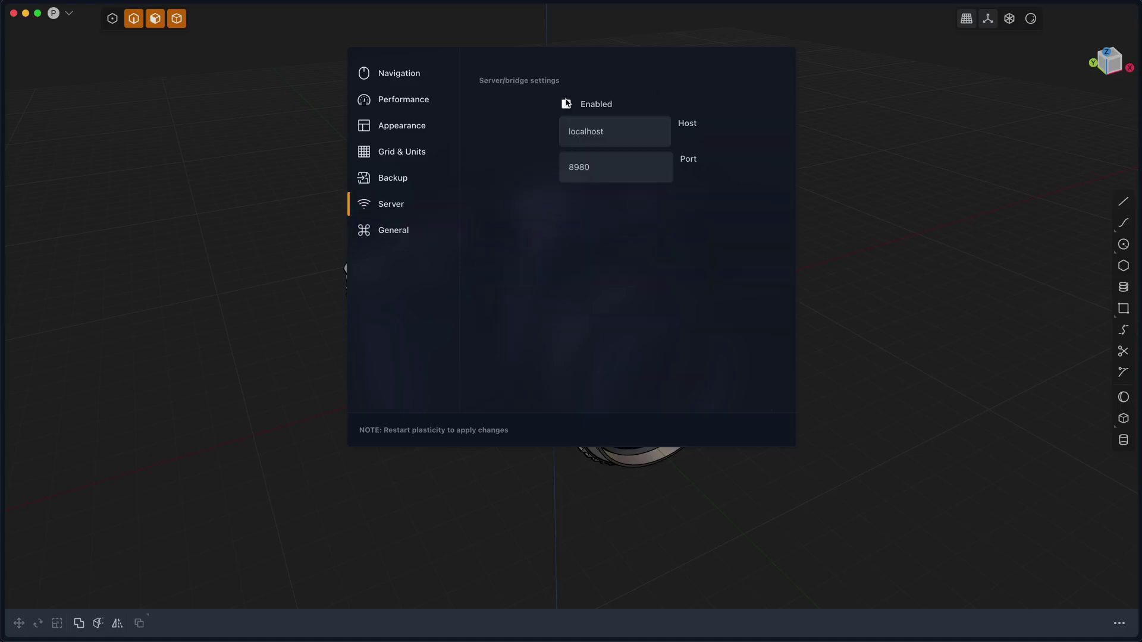
pyautogui.click(855, 158)
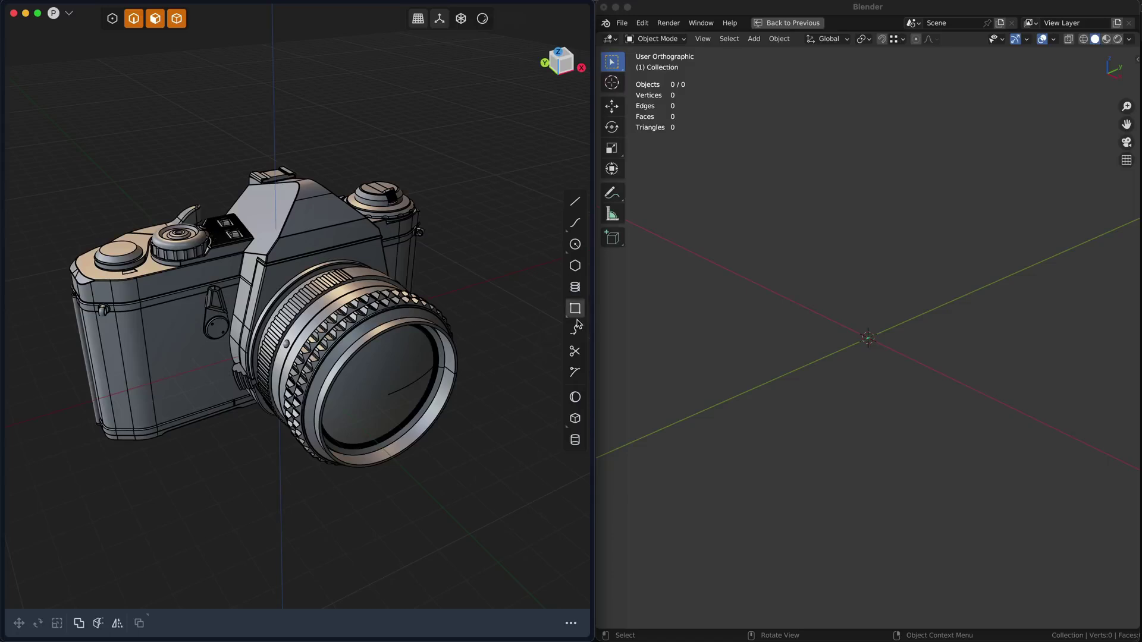
# Step: In Blender, show the Plasticity add-on's controls and connect to the server at localhost:8980
pyautogui.keyDown('ctrl'); pyautogui.scroll(-1, 773, 342); pyautogui.keyUp('ctrl')
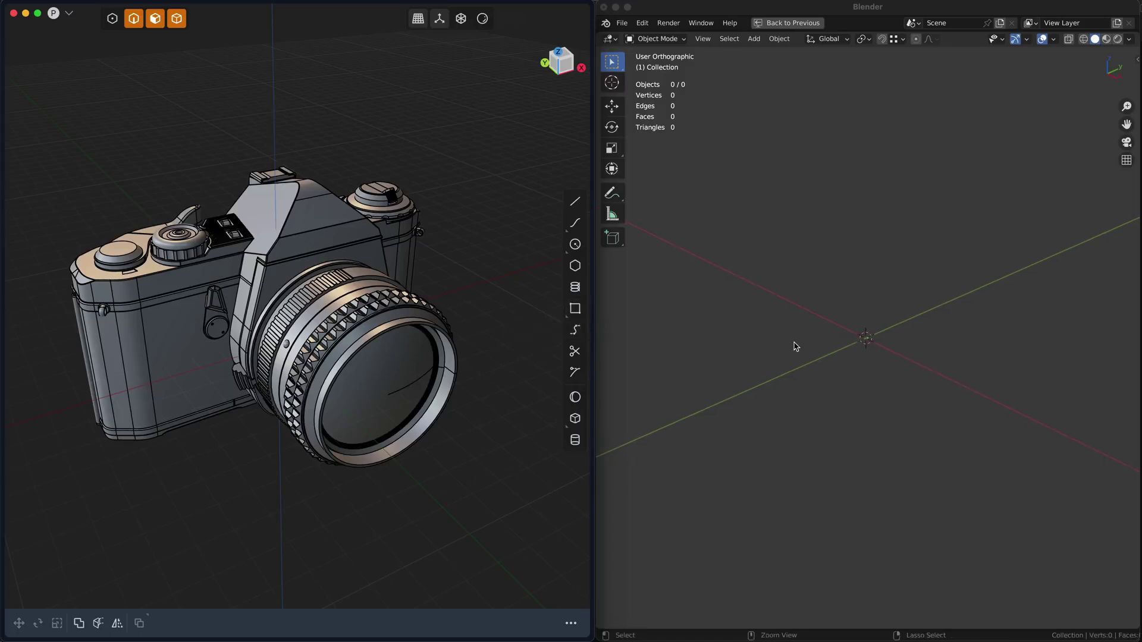
pyautogui.click(795, 348)
pyautogui.press('n')
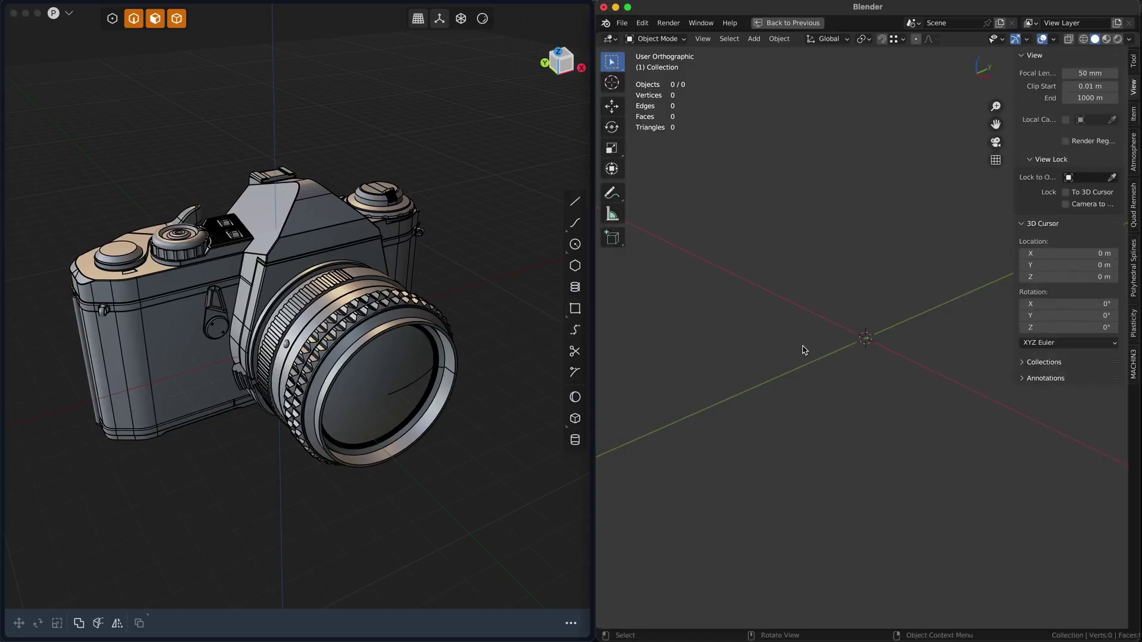
pyautogui.click(1134, 319)
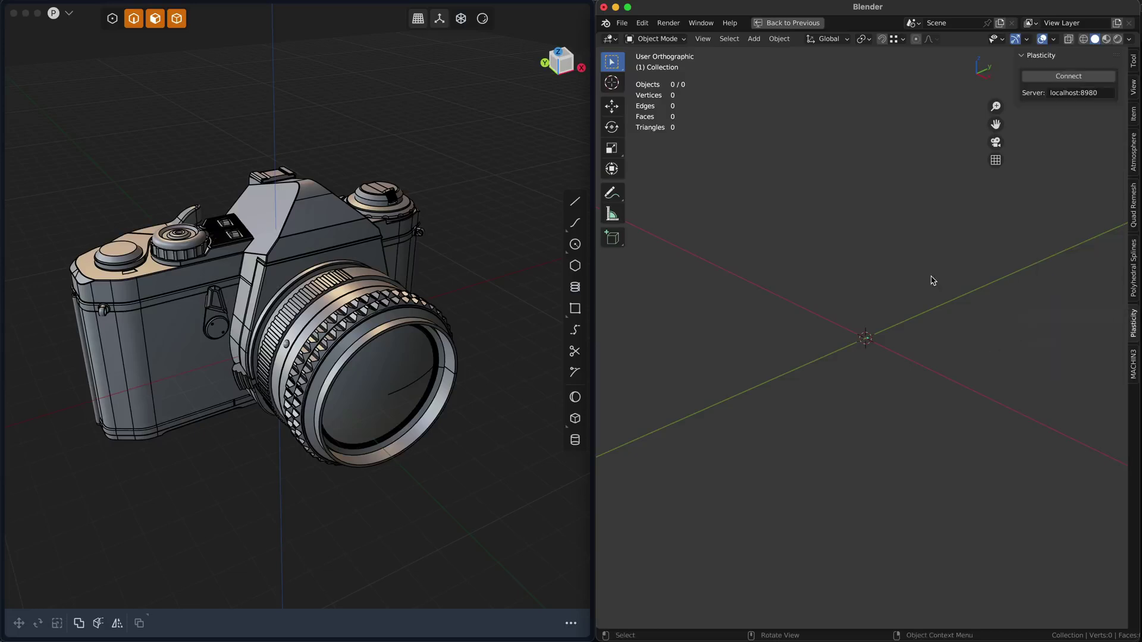
pyautogui.click(1081, 76)
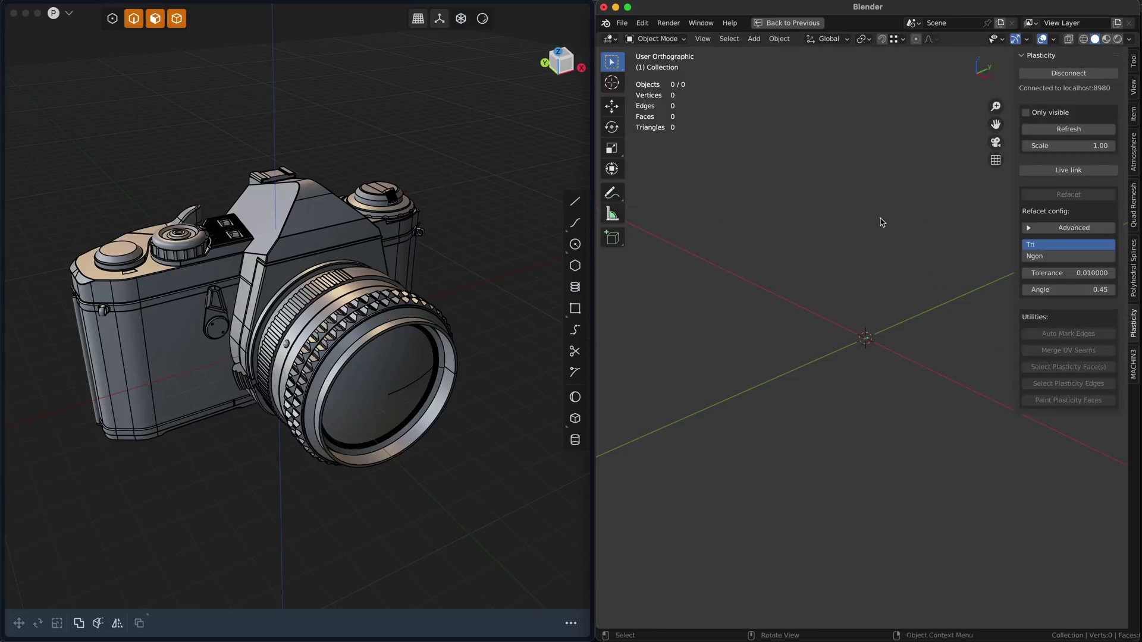
# Step: Refresh the Plasticity connection to import all objects from the camera file into Blender
pyautogui.click(1066, 129)
pyautogui.click(1066, 130)
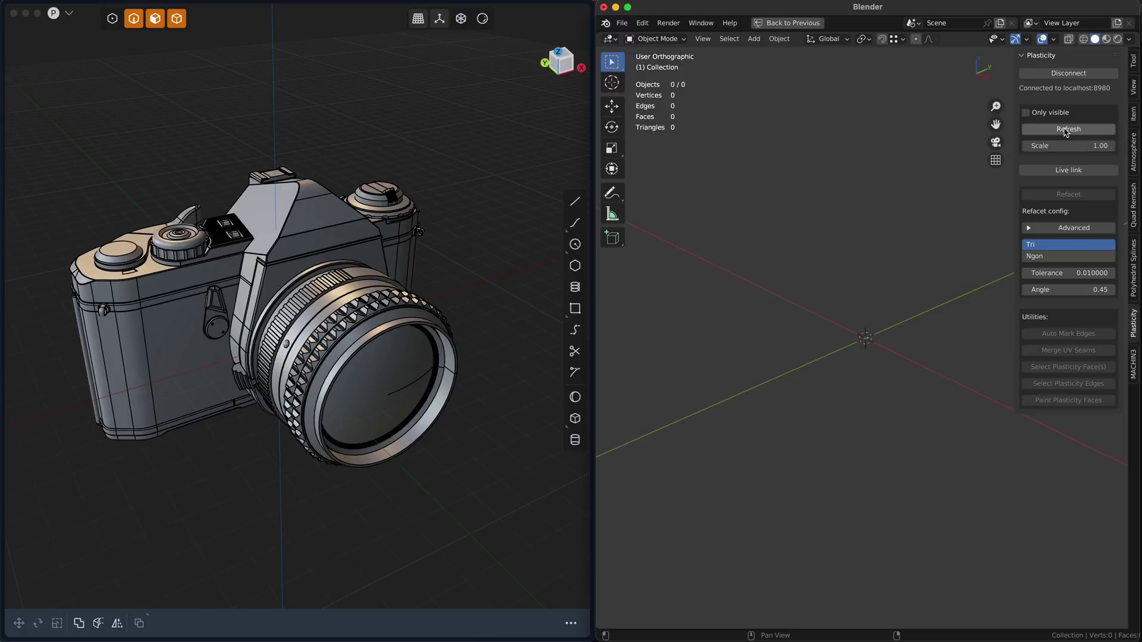
pyautogui.scroll(-10, 910, 286)
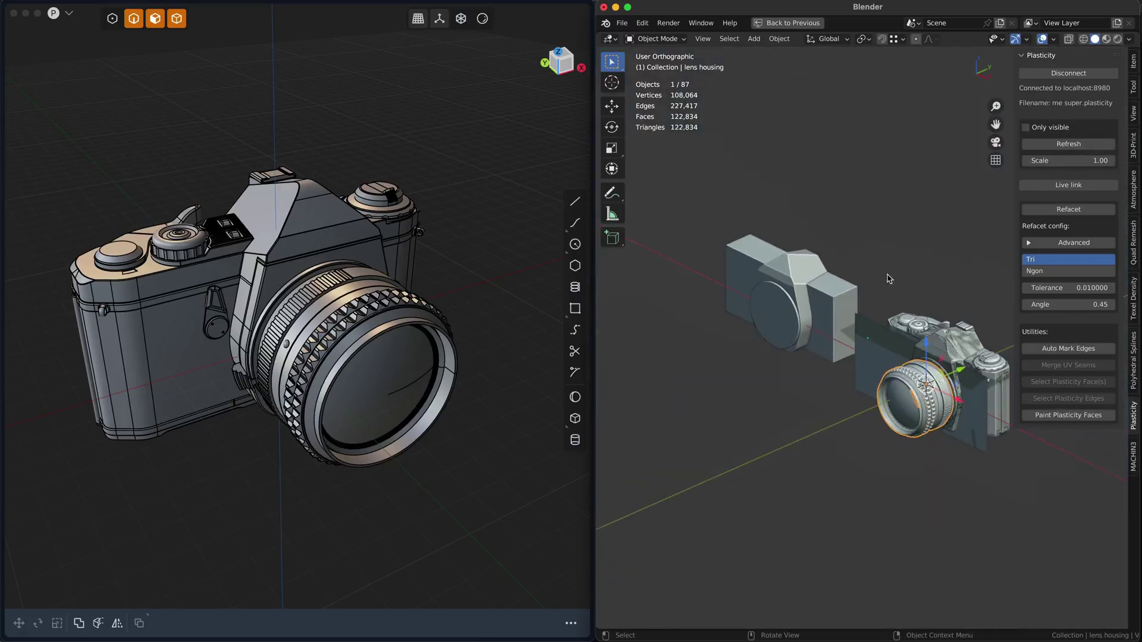
pyautogui.moveTo(889, 280); pyautogui.dragTo(912, 325, button='middle')
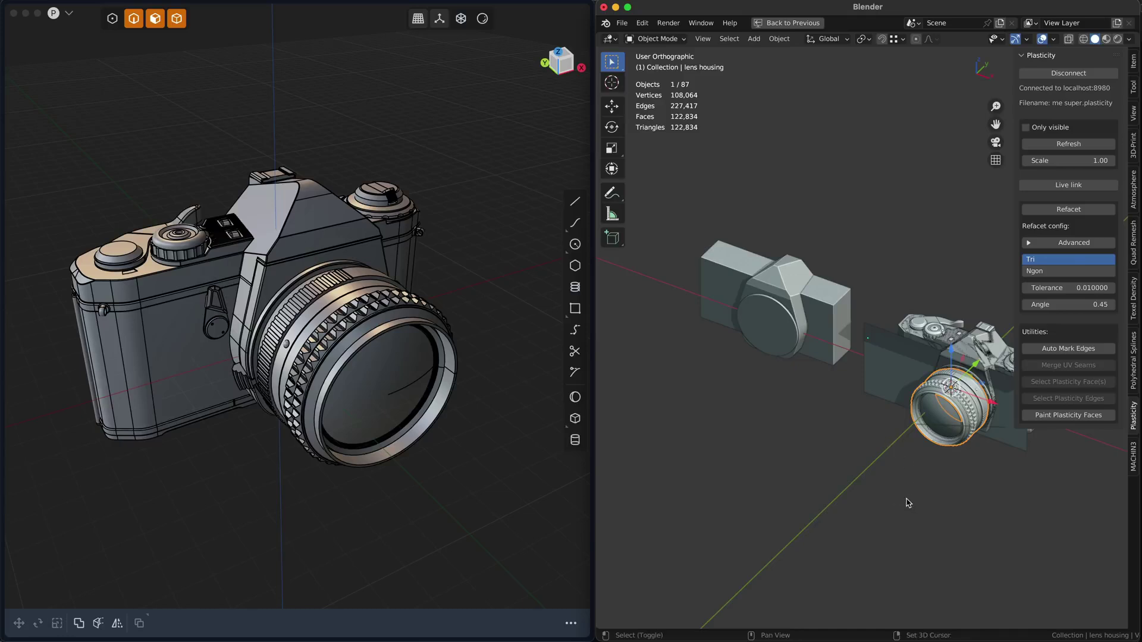
pyautogui.keyDown('shift'); pyautogui.moveTo(913, 504); pyautogui.dragTo(868, 493, button='middle'); pyautogui.keyUp('shift')
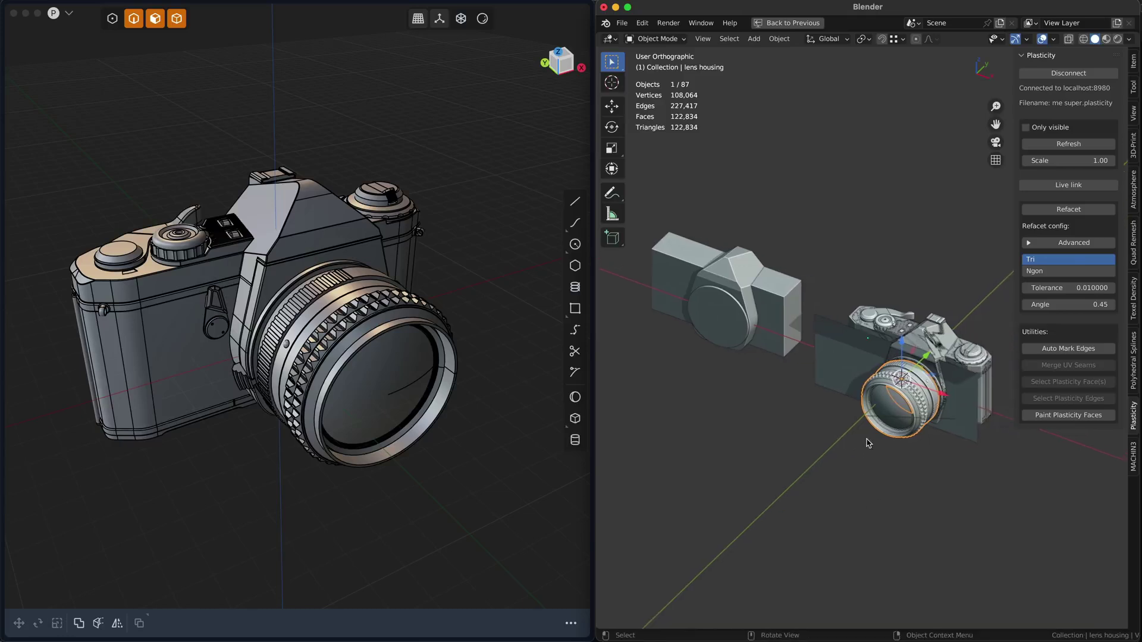
# Step: Limit the import to visible objects only, refresh the scene, and inspect the camera model
pyautogui.click(1025, 127)
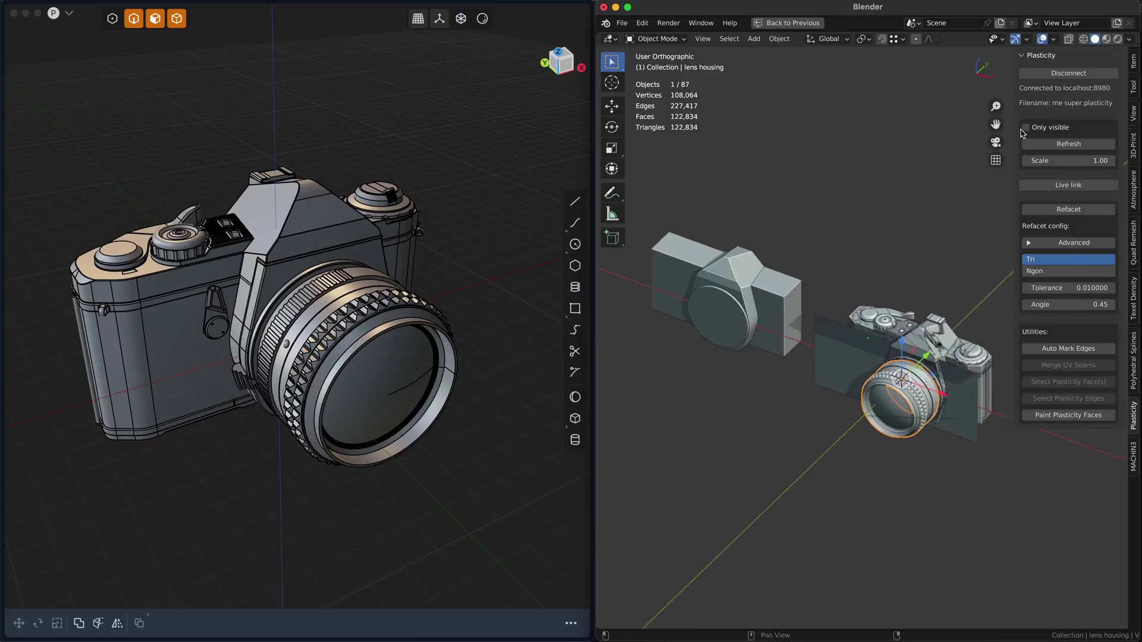
pyautogui.click(1069, 145)
pyautogui.scroll(4, 910, 369)
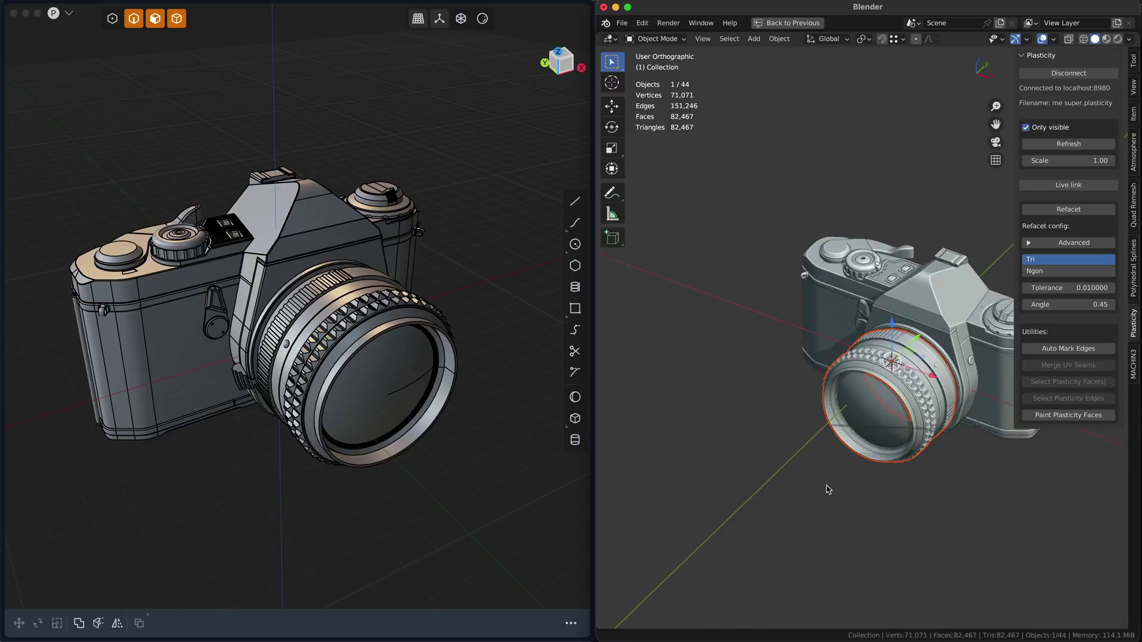
pyautogui.moveTo(828, 489); pyautogui.dragTo(798, 494, button='middle')
pyautogui.scroll(4, 806, 487)
pyautogui.scroll(-4, 807, 485)
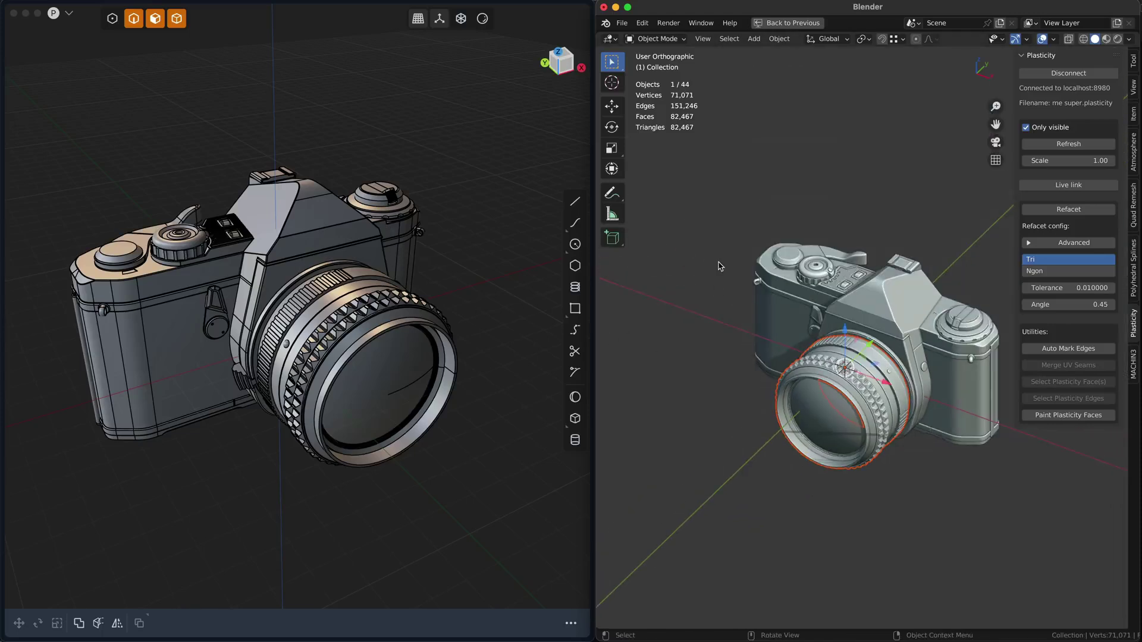
pyautogui.scroll(2, 815, 290)
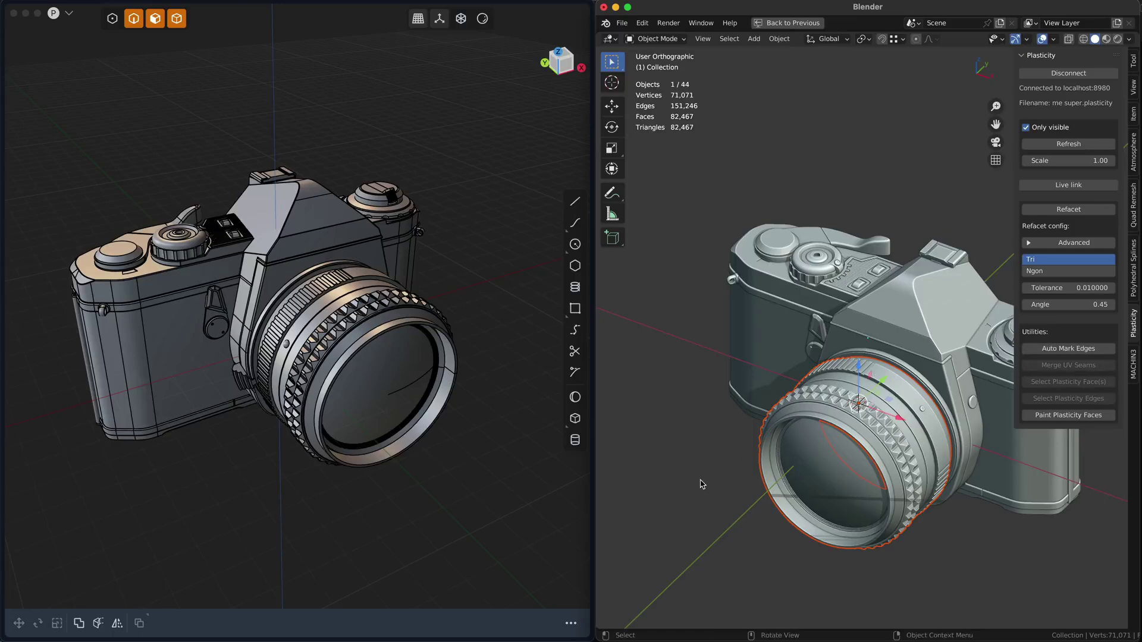
pyautogui.moveTo(700, 480); pyautogui.dragTo(690, 407, button='middle')
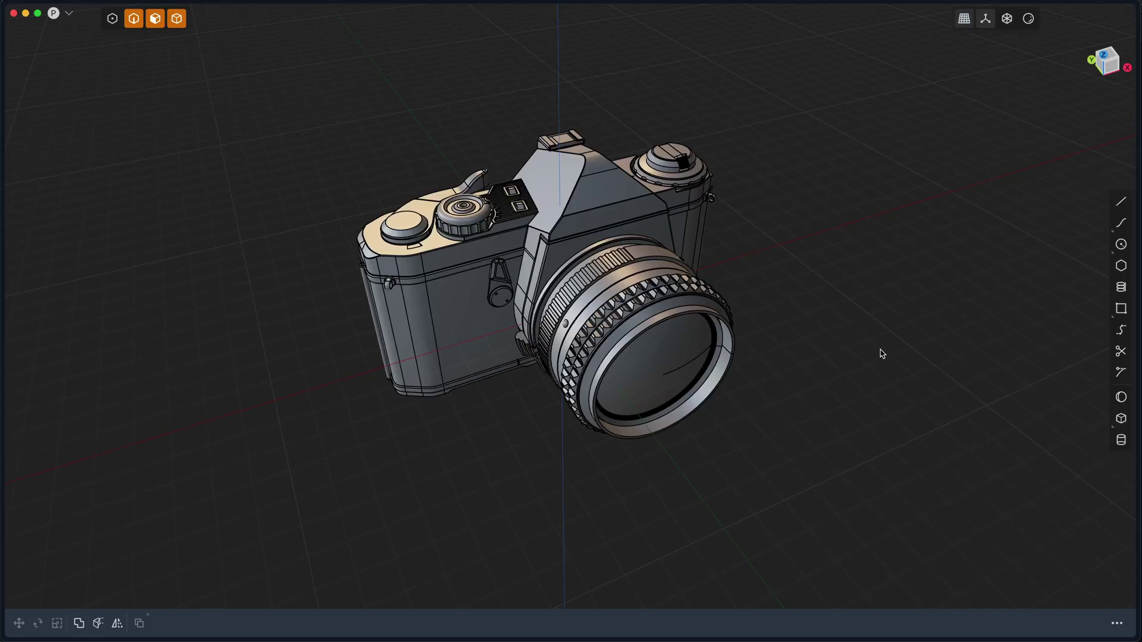
# Step: Switch to Plasticity and start a new document with the default cube
pyautogui.press('super+n')
pyautogui.press('Return')
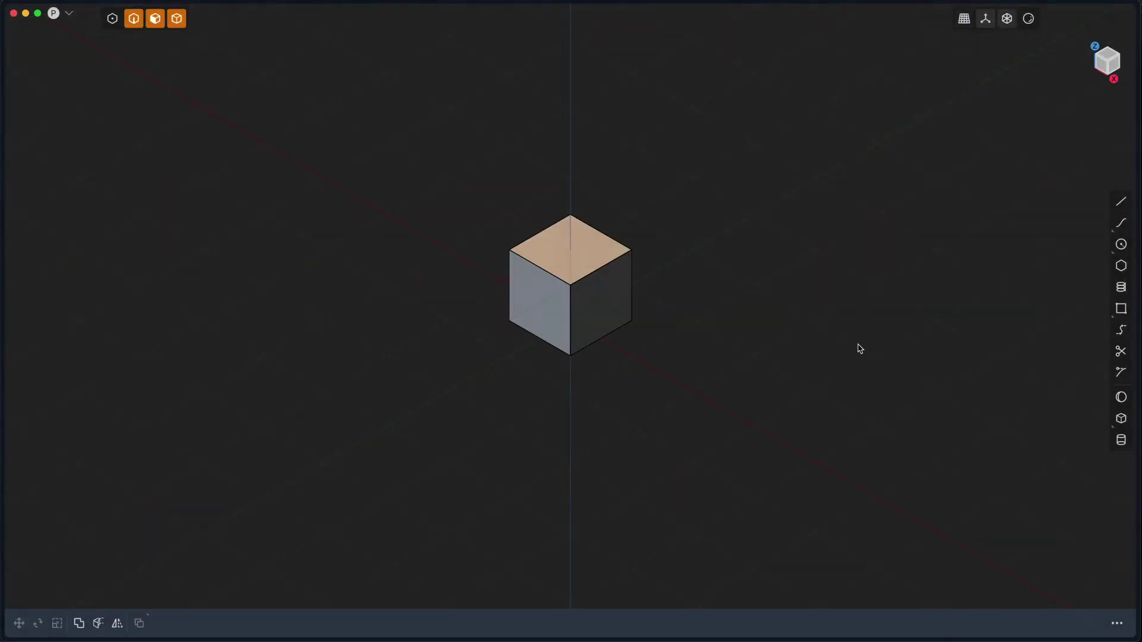
pyautogui.moveTo(803, 331); pyautogui.dragTo(777, 332, button='middle')
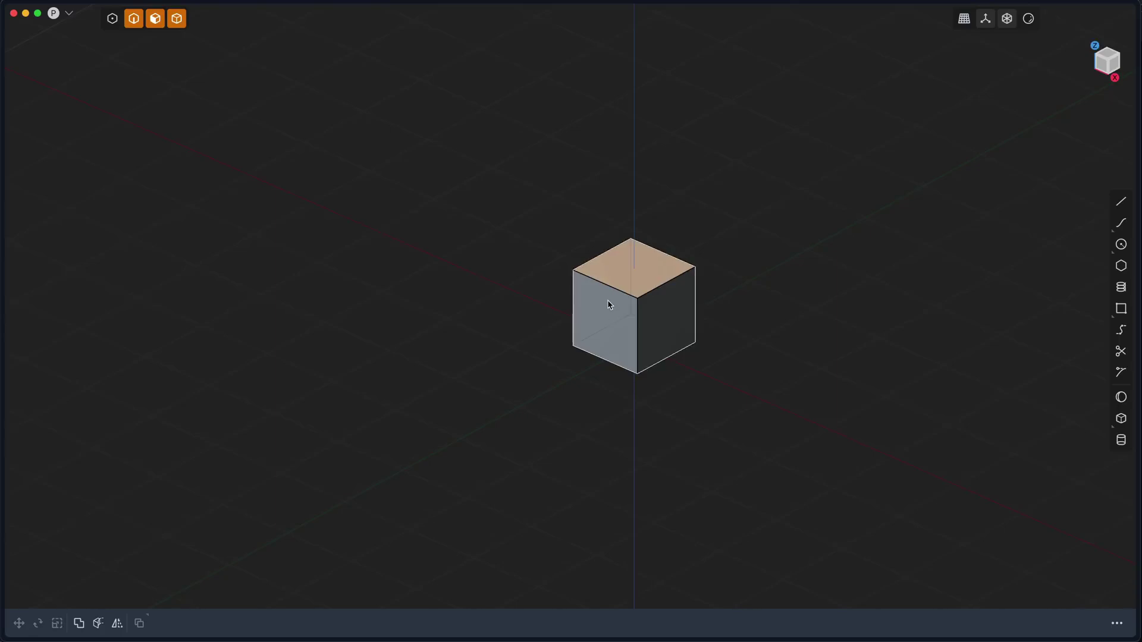
# Step: In edge selection mode, move the cube's lower front edge about 0.96 m outwards along the negative Y axis
pyautogui.press('2')
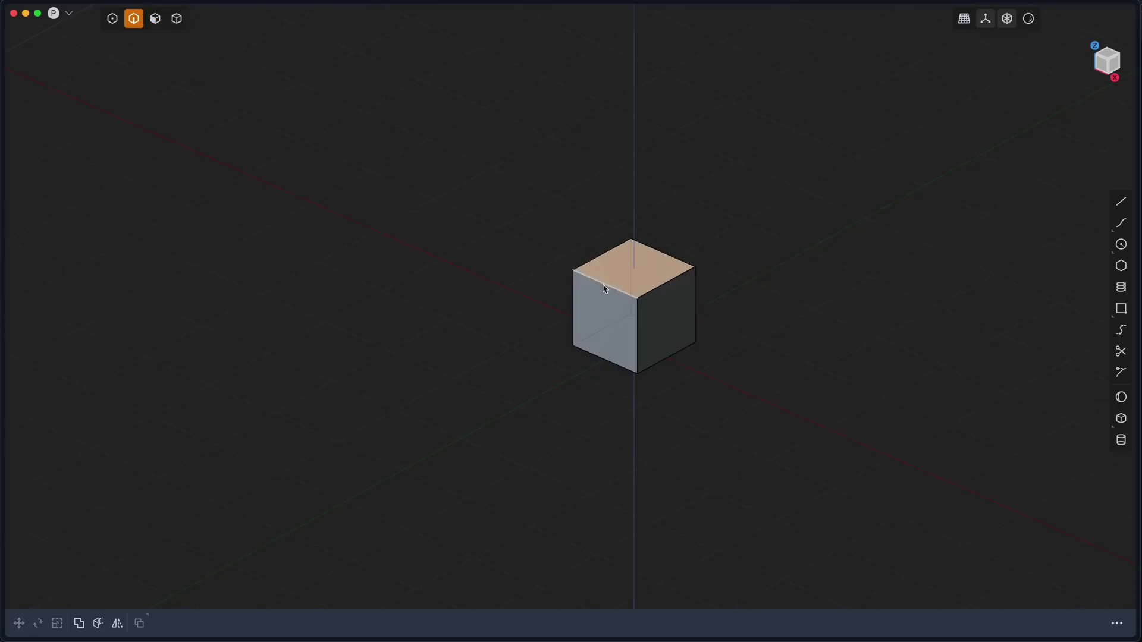
pyautogui.click(604, 285)
pyautogui.press('f')
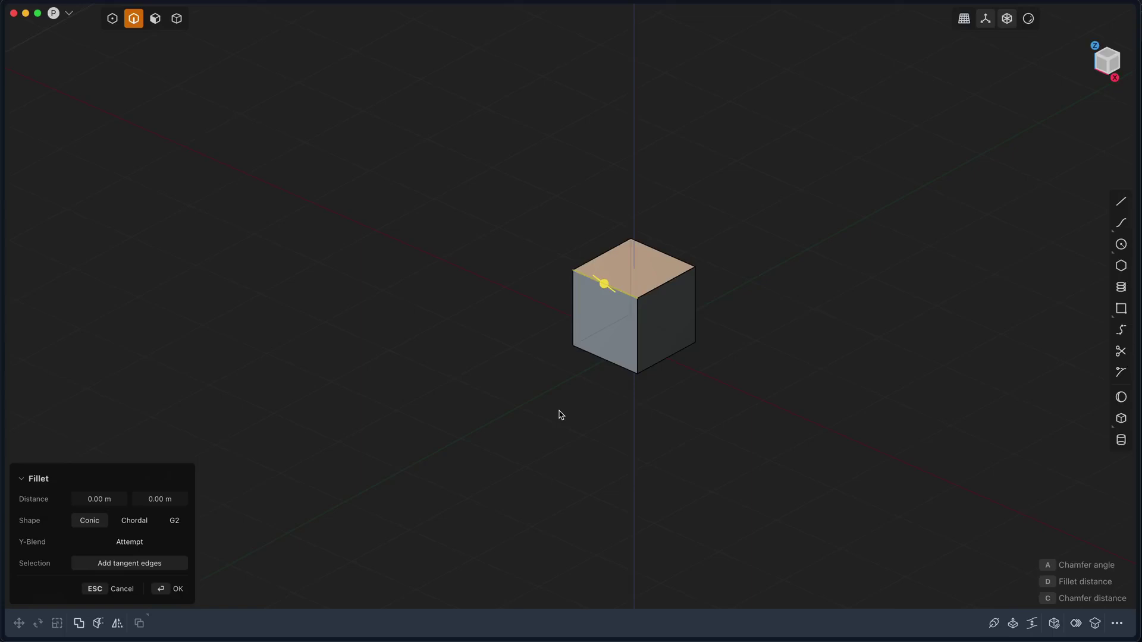
pyautogui.click(597, 361)
pyautogui.press('g')
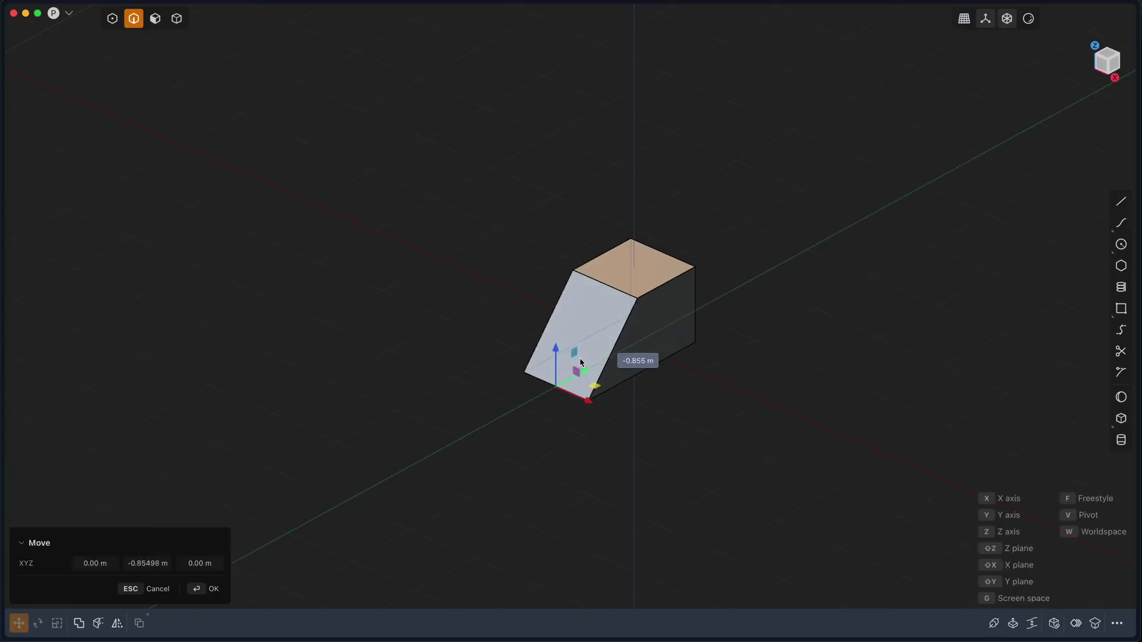
pyautogui.click(624, 364)
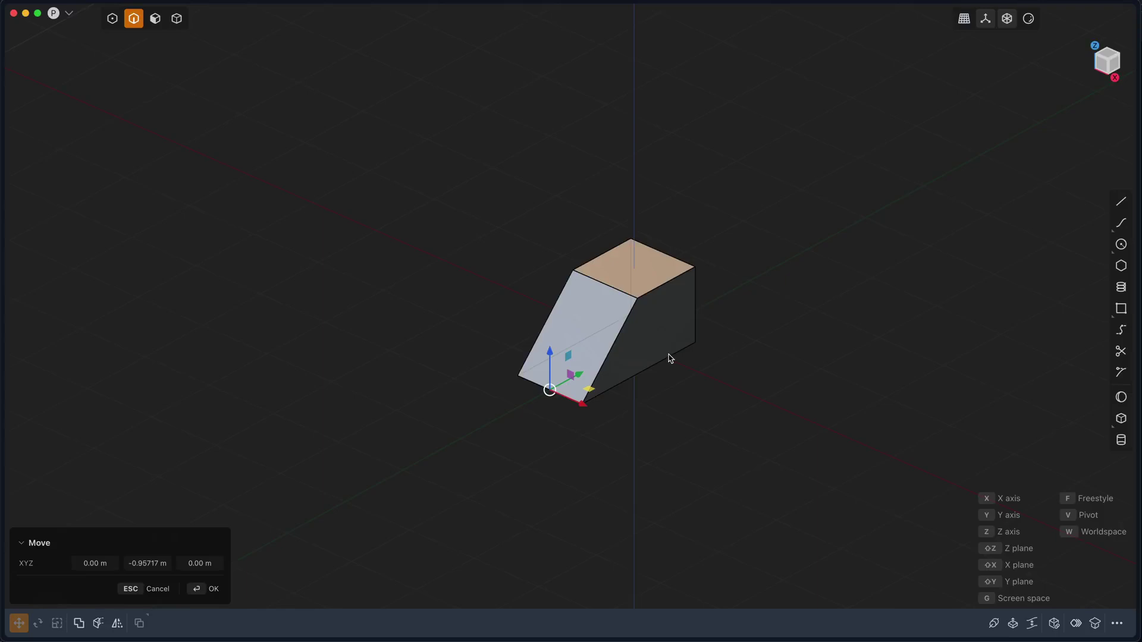
# Step: Move the upper front edge of the solid up about 0.75 m along the Z axis
pyautogui.press('f')
pyautogui.click(604, 284)
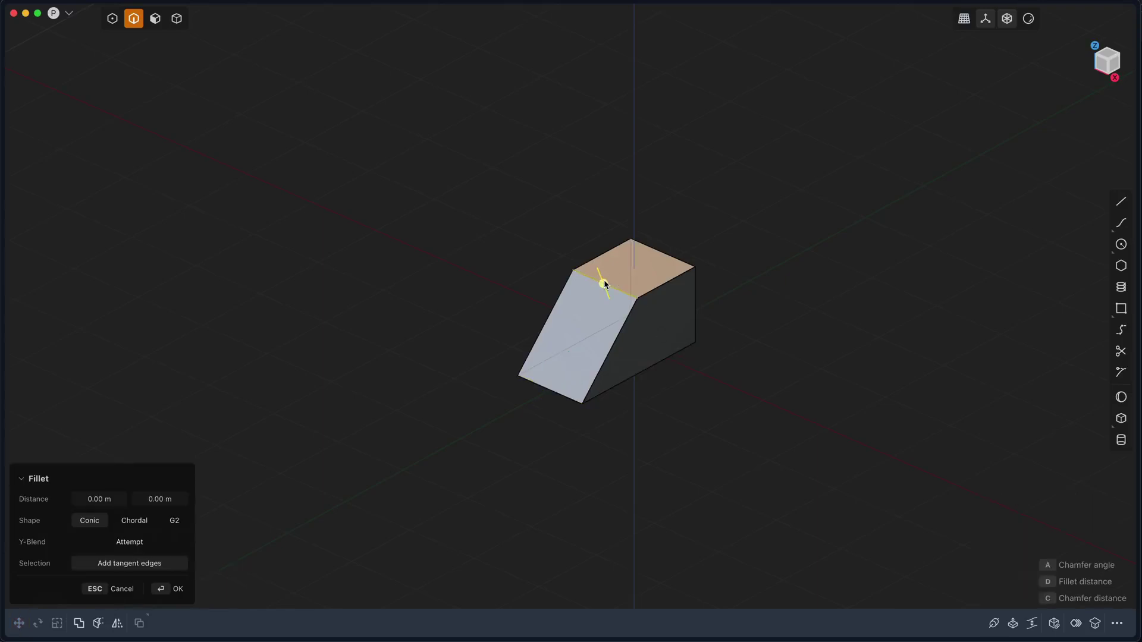
pyautogui.press('g')
pyautogui.moveTo(607, 247); pyautogui.dragTo(608, 192)
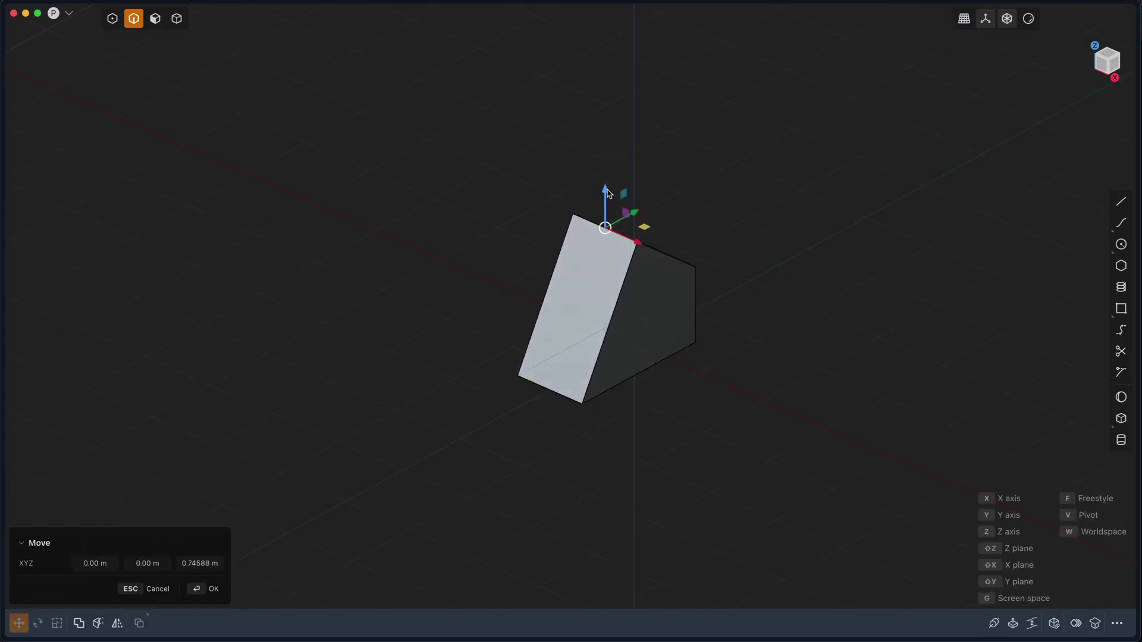
pyautogui.press('Return')
# Step: Move the sloped front face's edge shared with the dark side face inwards about 0.32 m along the negative X axis
pyautogui.click(612, 309)
pyautogui.press('g')
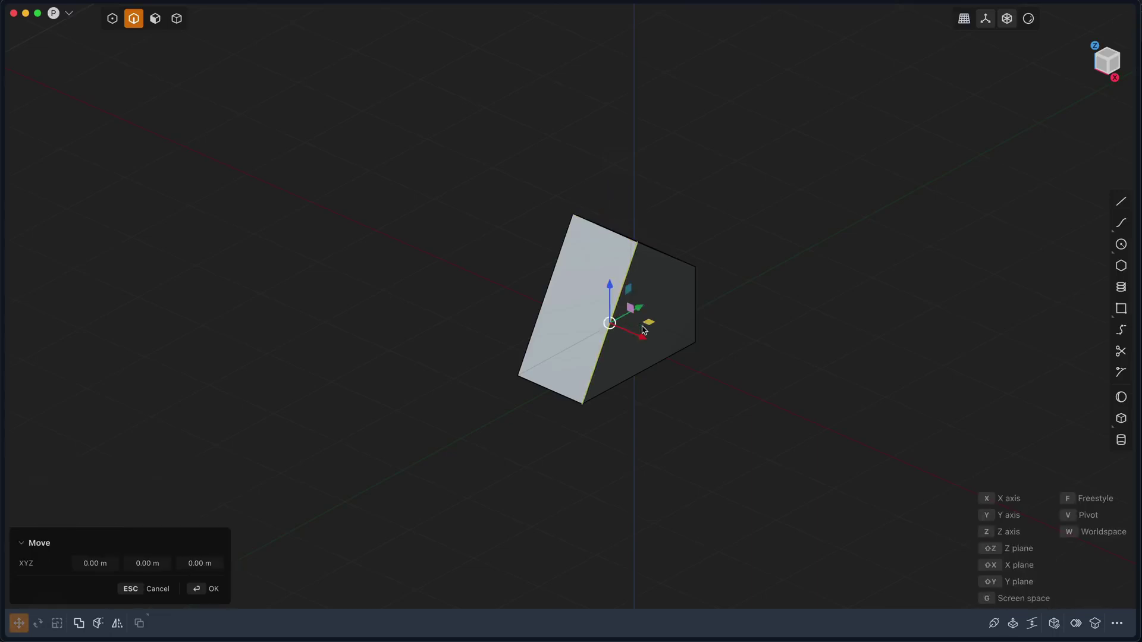
pyautogui.moveTo(642, 343)
pyautogui.mouseDown()
pyautogui.moveTo(577, 310)
pyautogui.moveTo(658, 350)
pyautogui.moveTo(607, 322)
pyautogui.moveTo(650, 337)
pyautogui.moveTo(633, 330)
pyautogui.mouseUp()
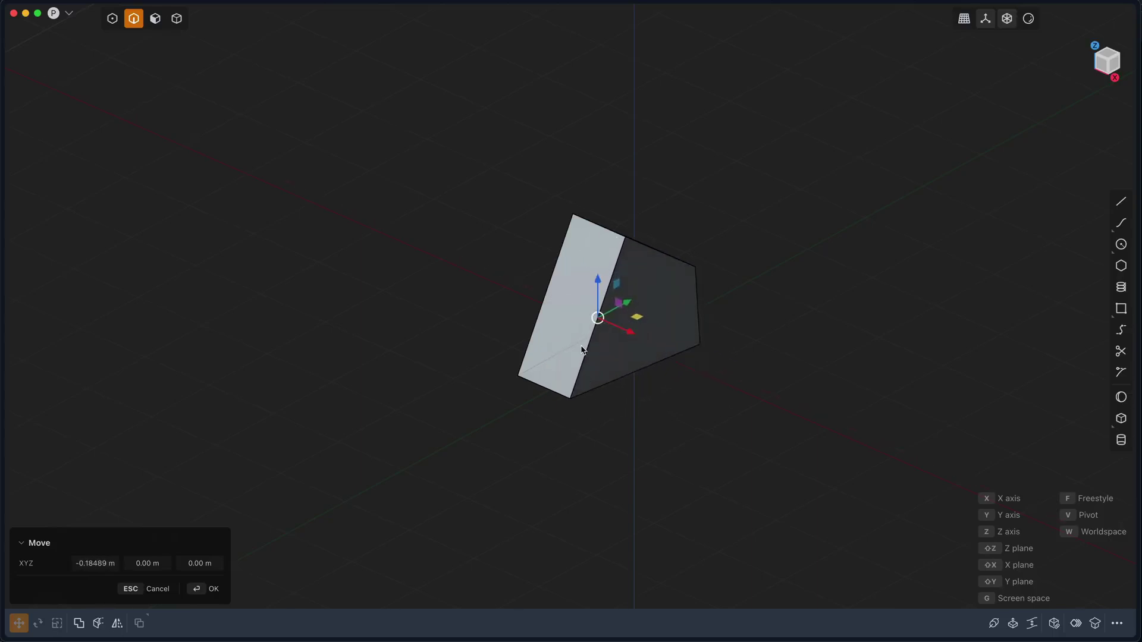
pyautogui.moveTo(630, 336); pyautogui.dragTo(610, 355)
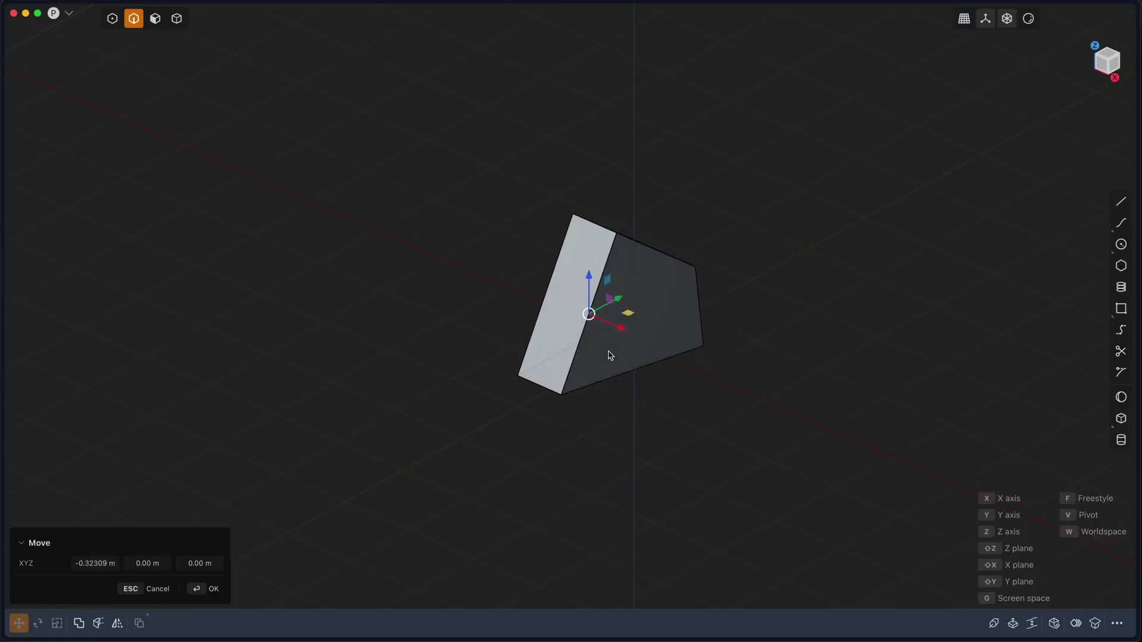
pyautogui.moveTo(603, 349); pyautogui.dragTo(667, 301, button='middle')
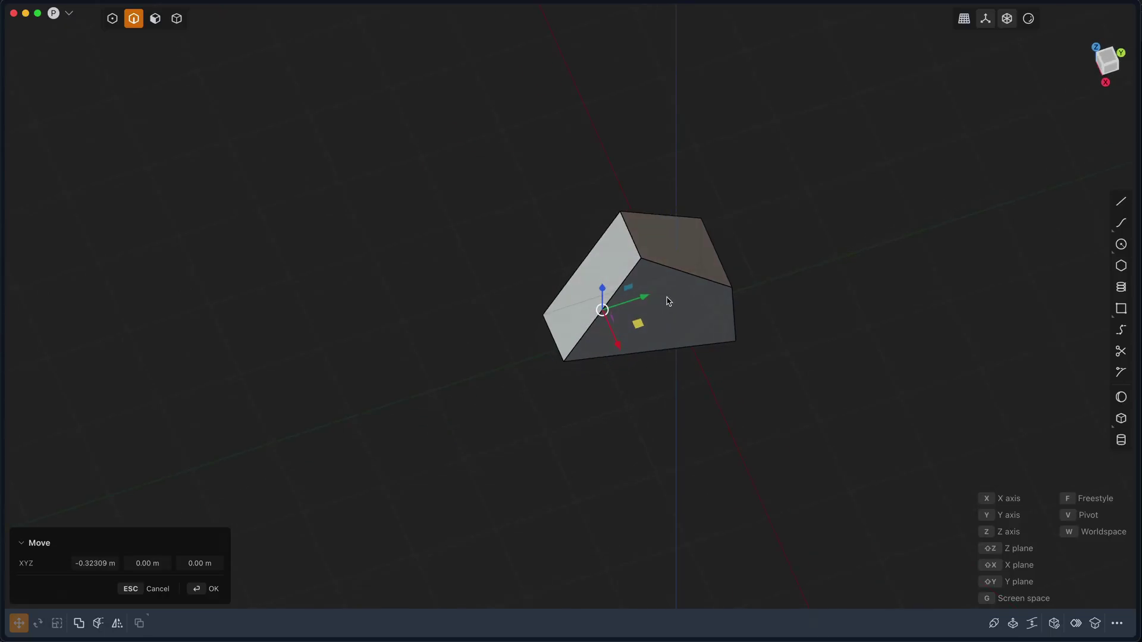
# Step: Cut the solid's top face with a single new edge parallel to its upper front edge
pyautogui.press('f')
pyautogui.press('Escape')
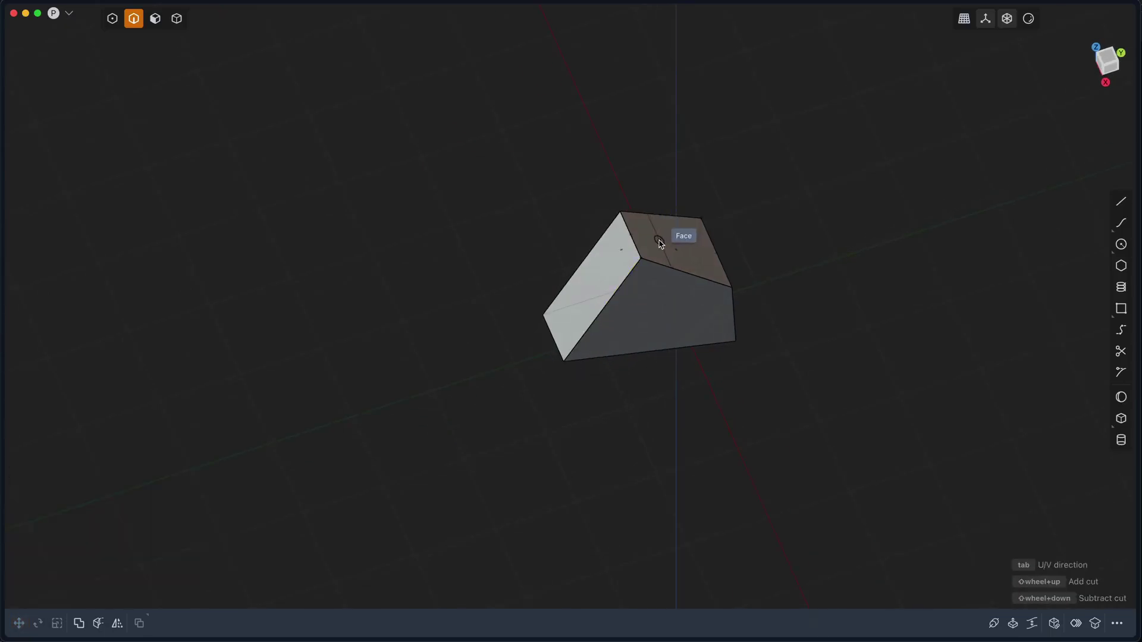
pyautogui.click(659, 242)
# Step: Move the new edge on the top face up about 0.96 m along the Z axis
pyautogui.press('g')
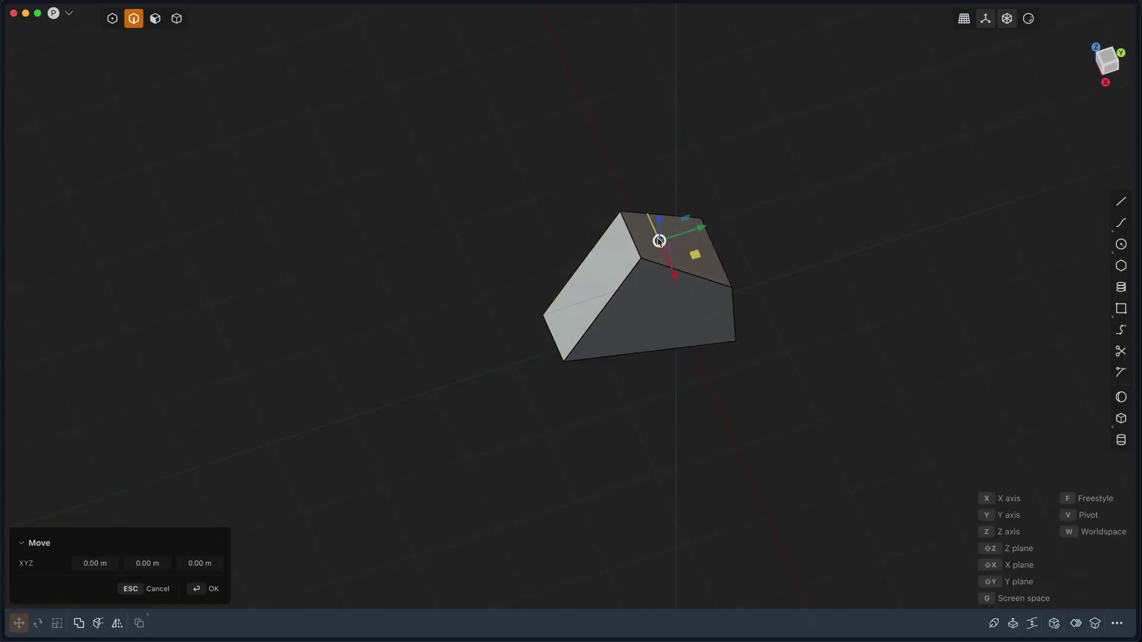
pyautogui.press('z')
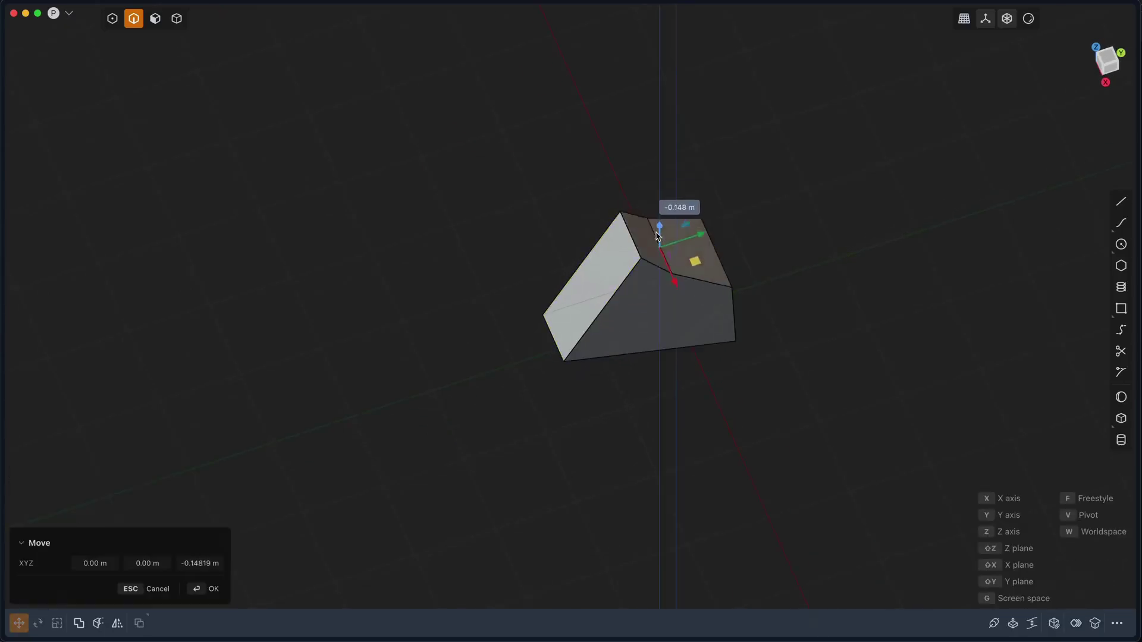
pyautogui.moveTo(619, 324); pyautogui.dragTo(693, 382, button='middle')
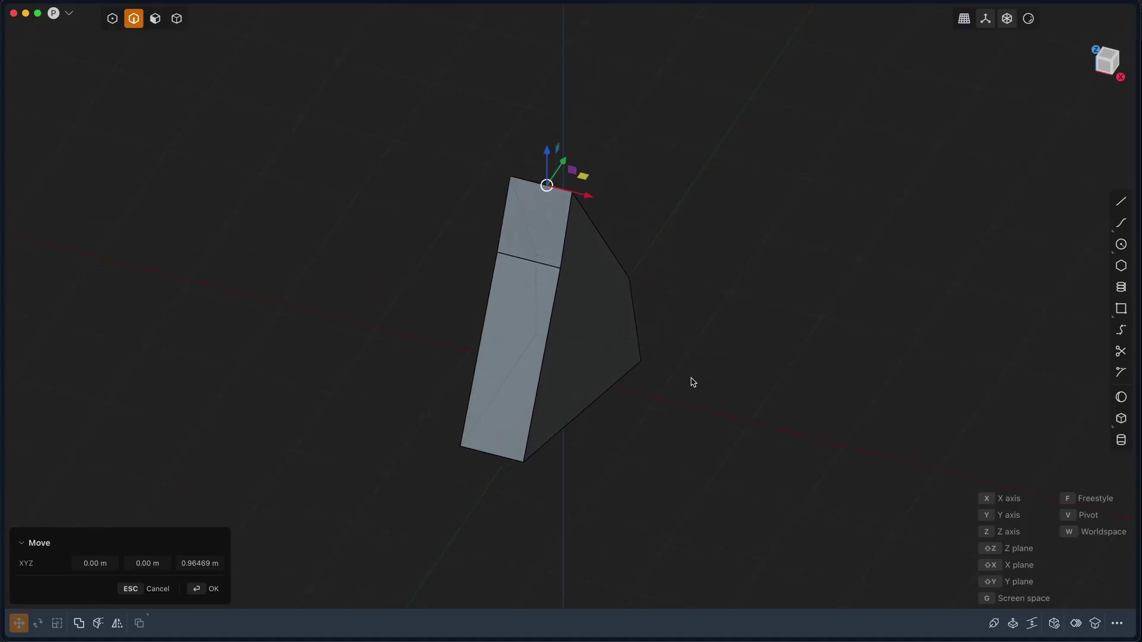
# Step: Delete the reshaped solid from the scene
pyautogui.press('Return')
pyautogui.moveTo(693, 382); pyautogui.dragTo(787, 386, button='middle')
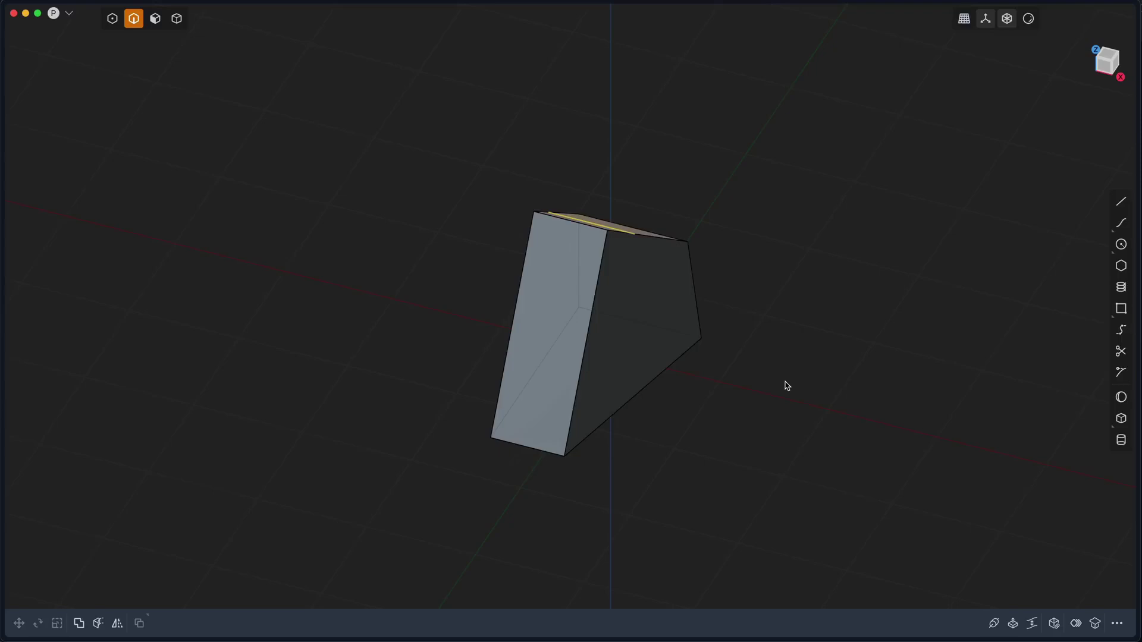
pyautogui.press('Delete')
# Step: Create a tall upright cylinder with a radius of about 1 m, its base centred on the world origin
pyautogui.press('c')
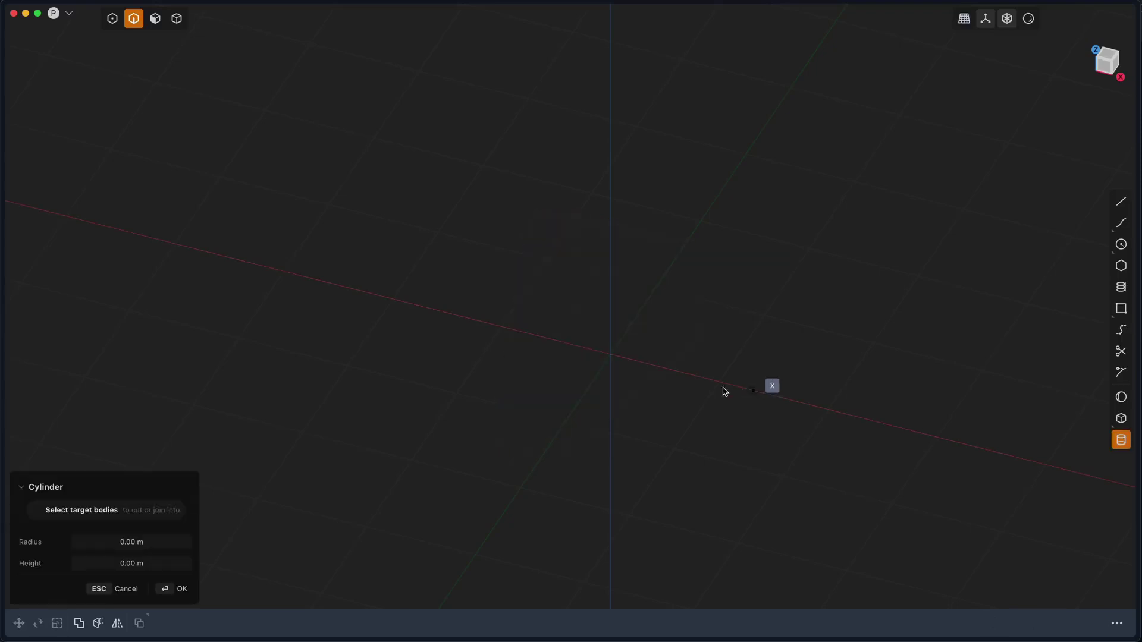
pyautogui.click(609, 356)
pyautogui.click(721, 390)
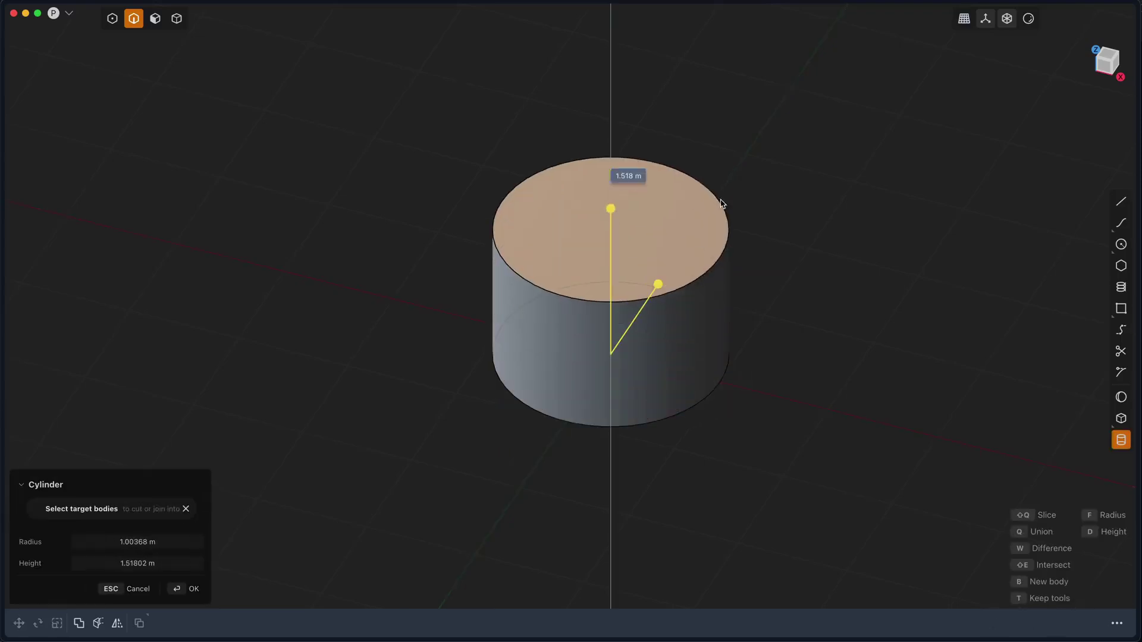
pyautogui.click(712, 105)
pyautogui.keyDown('shift'); pyautogui.moveTo(846, 204); pyautogui.dragTo(832, 239, button='middle'); pyautogui.keyUp('shift')
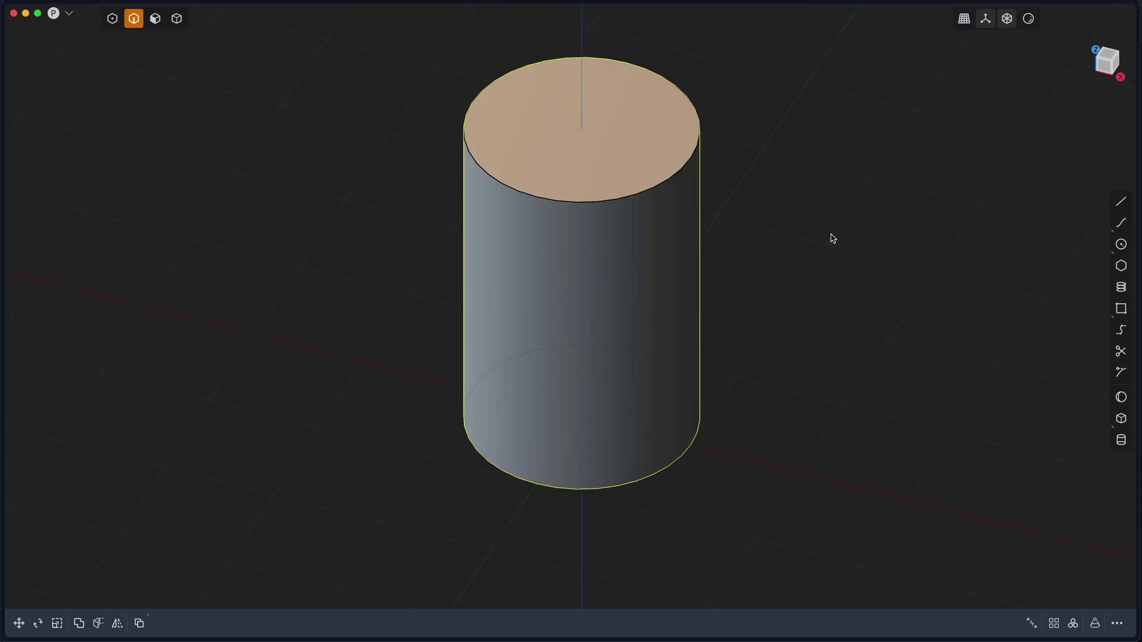
# Step: Duplicate the upright cylinder and rotate the copy 90° about the X axis
pyautogui.write('gr90')
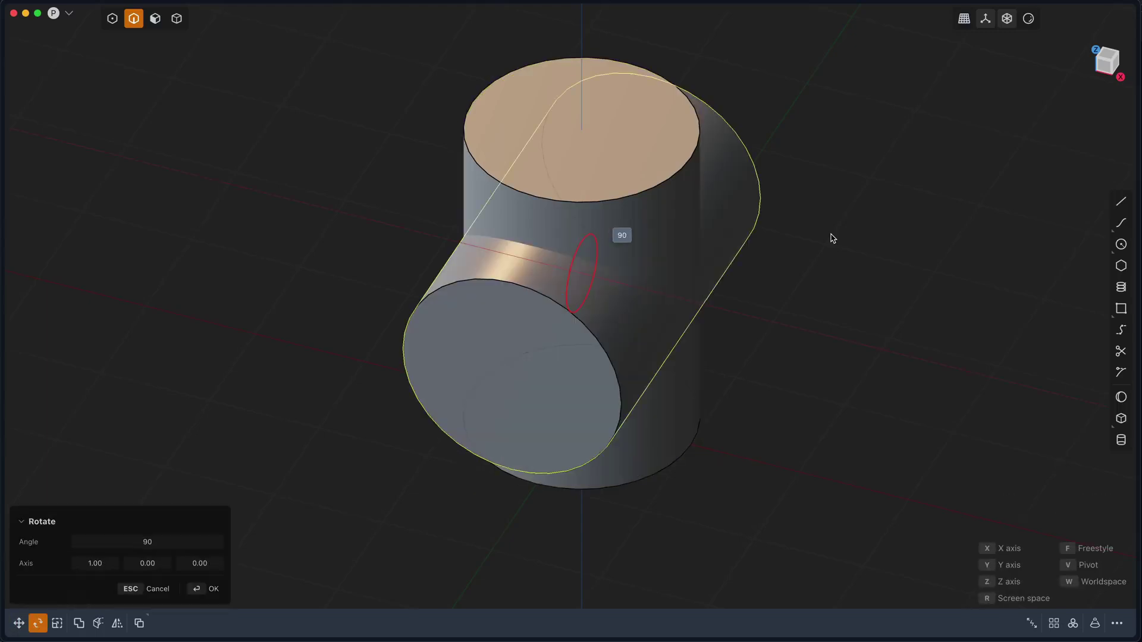
pyautogui.press('Return')
# Step: Scale the rotated cylinder uniformly by about 0.74 and unite it with the upright cylinder
pyautogui.press('s')
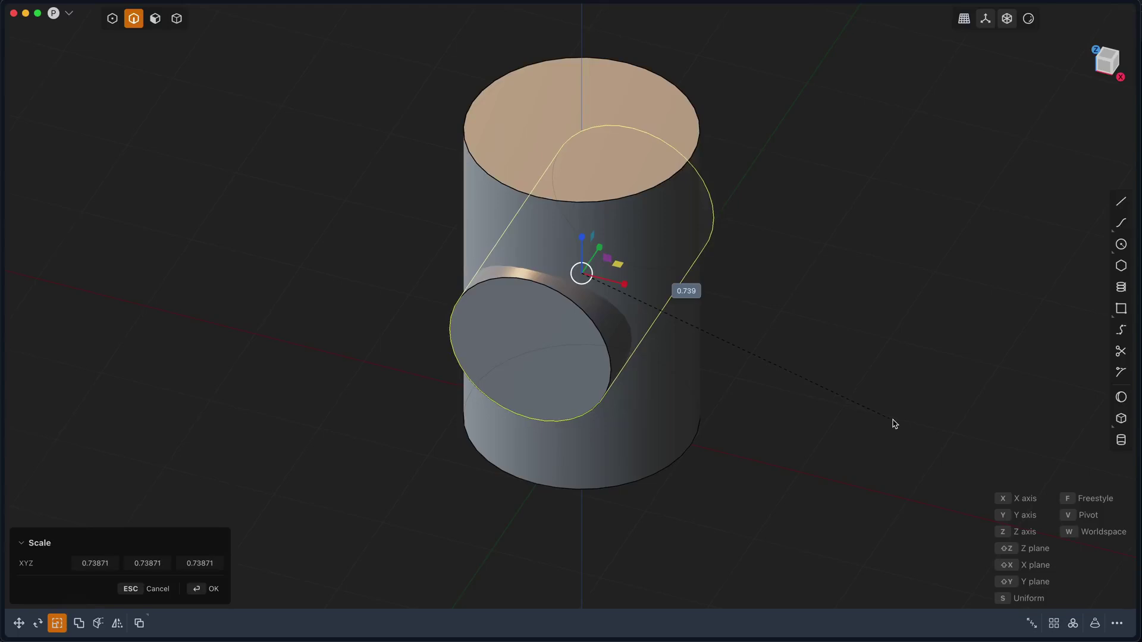
pyautogui.click(895, 424)
pyautogui.hotkey('shift', 'b')
pyautogui.press('Return')
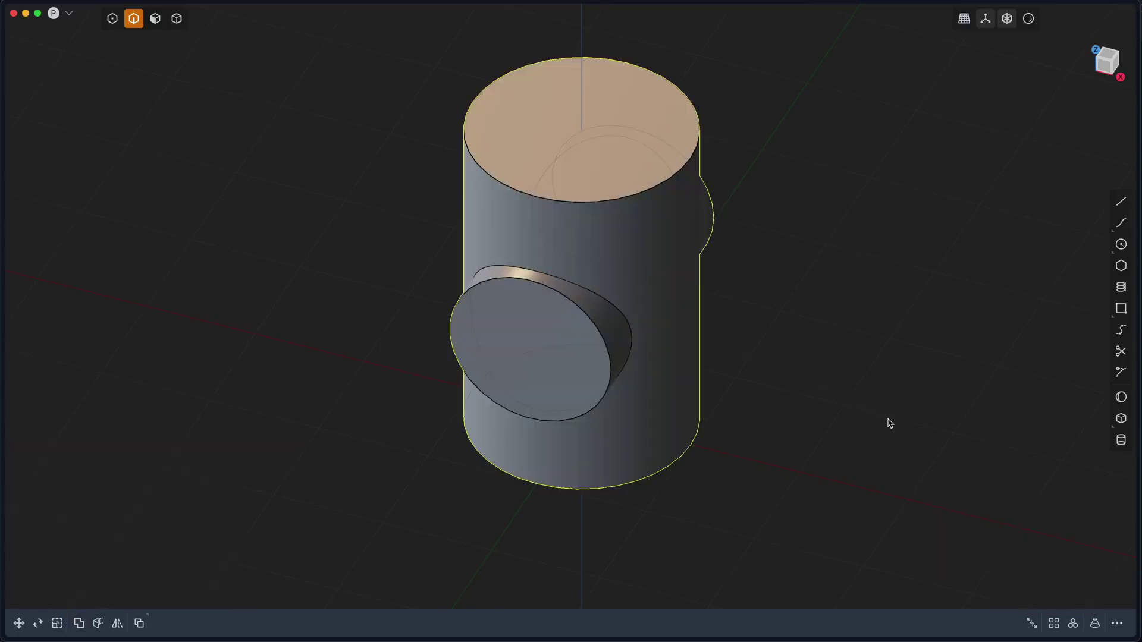
# Step: Fillet the edge where the front crosswise cylinder meets the upright one with a conic shape, distance about 0.11 m
pyautogui.click(627, 331)
pyautogui.press('f')
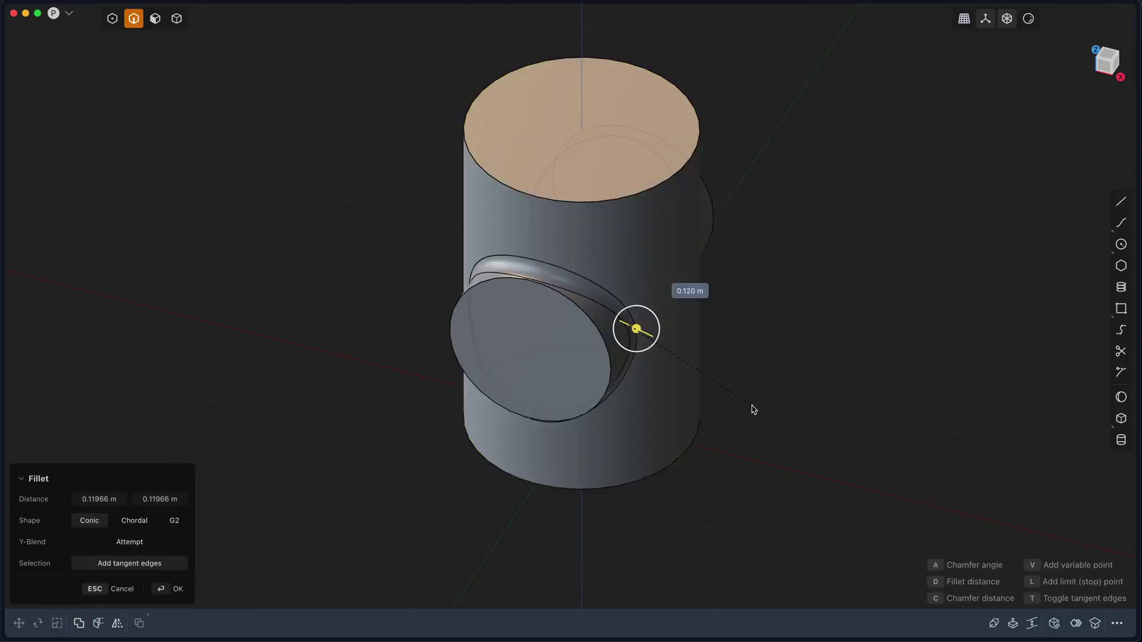
pyautogui.click(751, 409)
pyautogui.moveTo(854, 426); pyautogui.dragTo(782, 420, button='middle')
pyautogui.scroll(3, 652, 231)
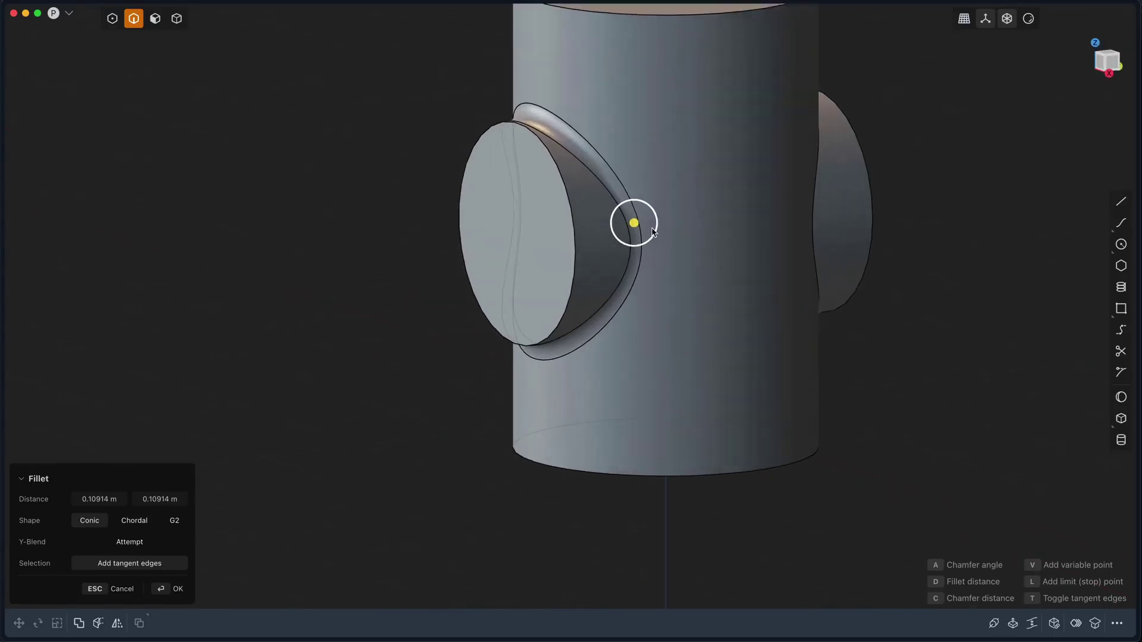
pyautogui.moveTo(652, 232); pyautogui.dragTo(685, 346, button='middle')
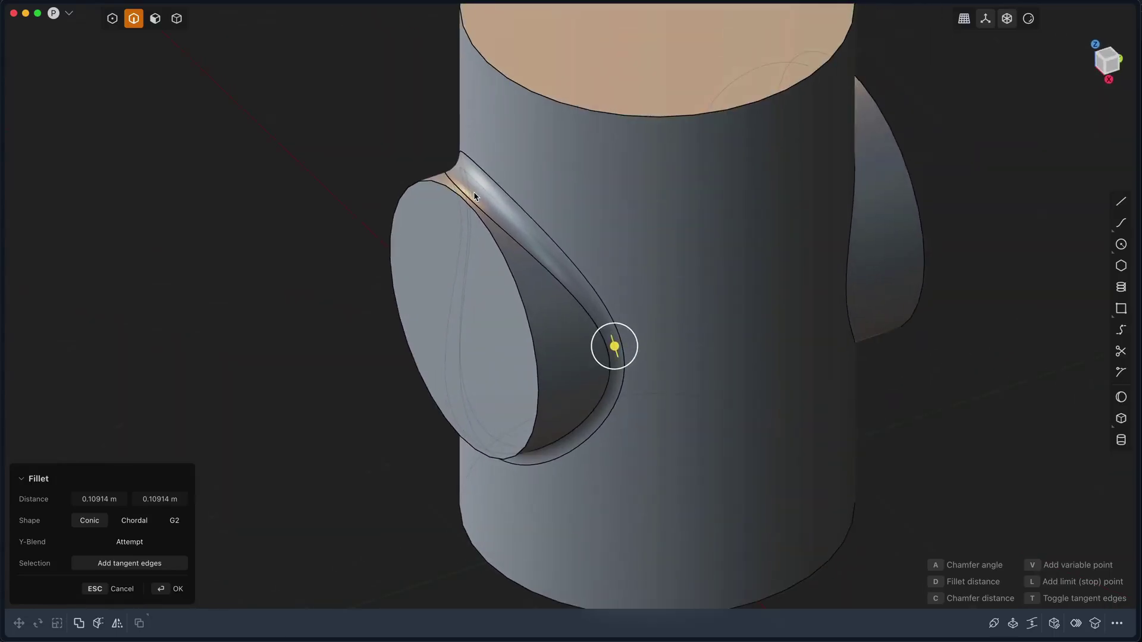
pyautogui.moveTo(543, 283); pyautogui.dragTo(518, 250, button='middle')
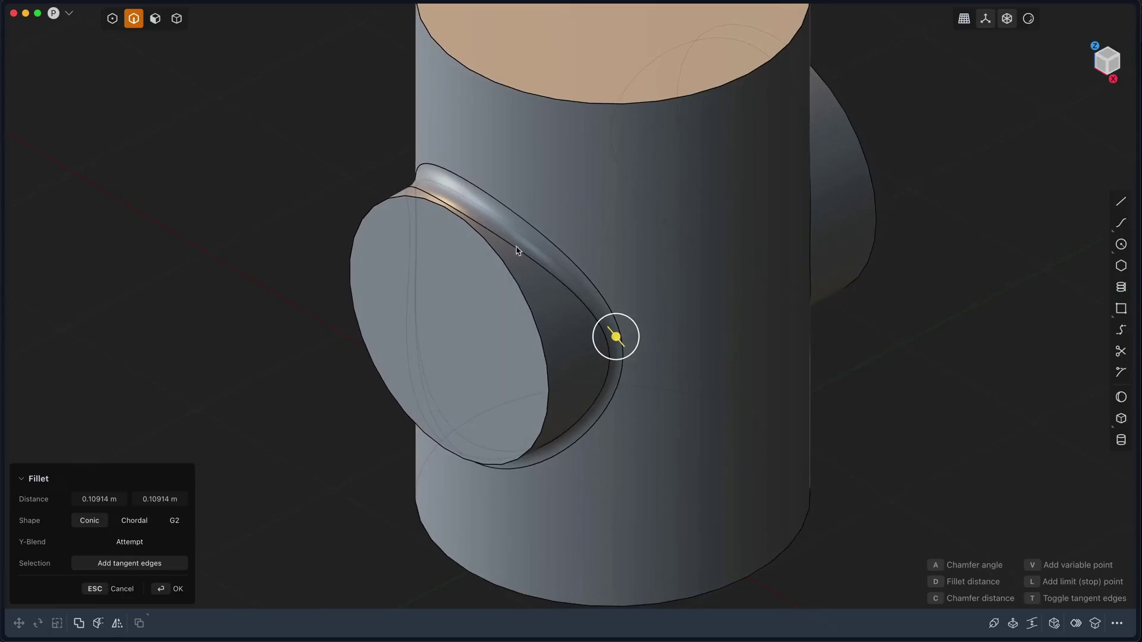
pyautogui.moveTo(511, 299); pyautogui.dragTo(489, 190, button='middle')
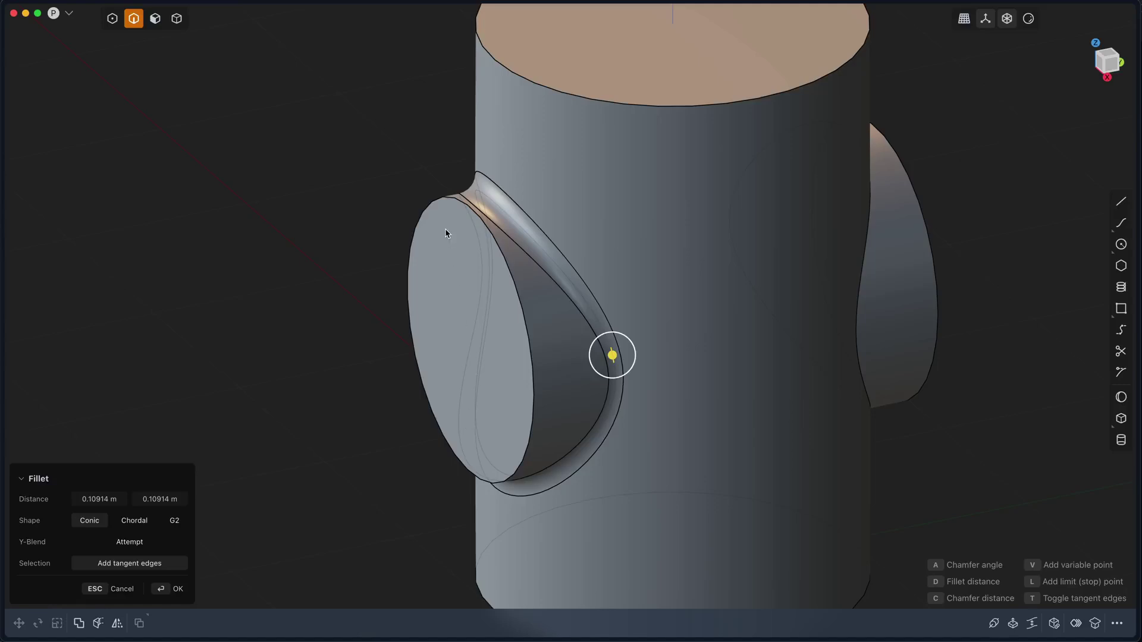
pyautogui.press('Return')
# Step: Offset the front end face of the crosswise cylinder outwards to lengthen that branch
pyautogui.press('3')
pyautogui.click(446, 334)
pyautogui.press('o')
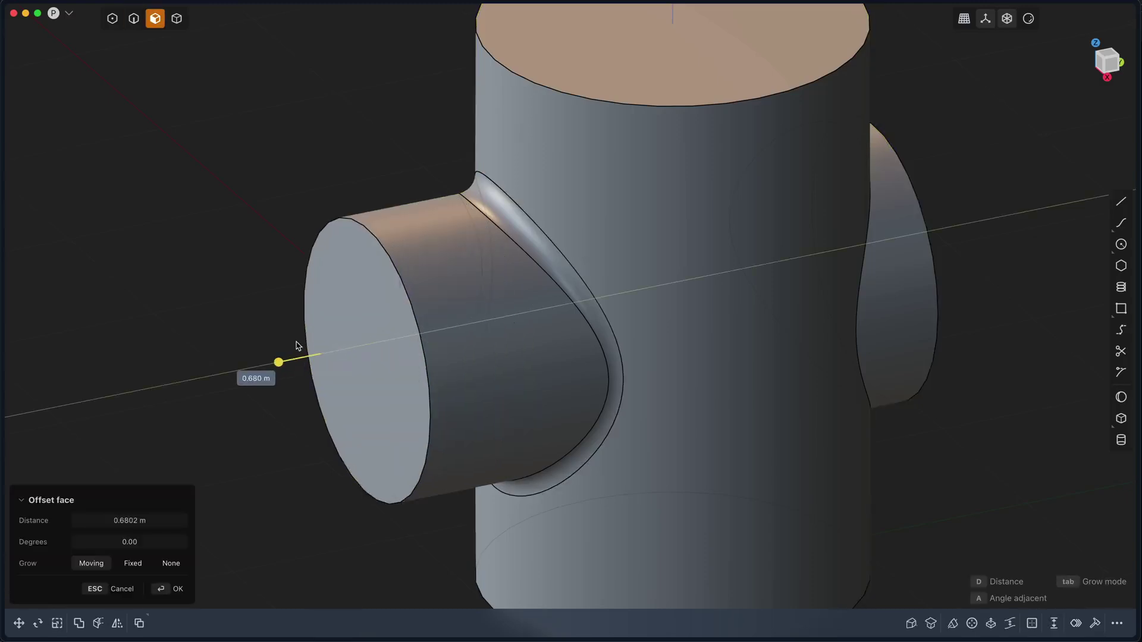
pyautogui.press('Escape')
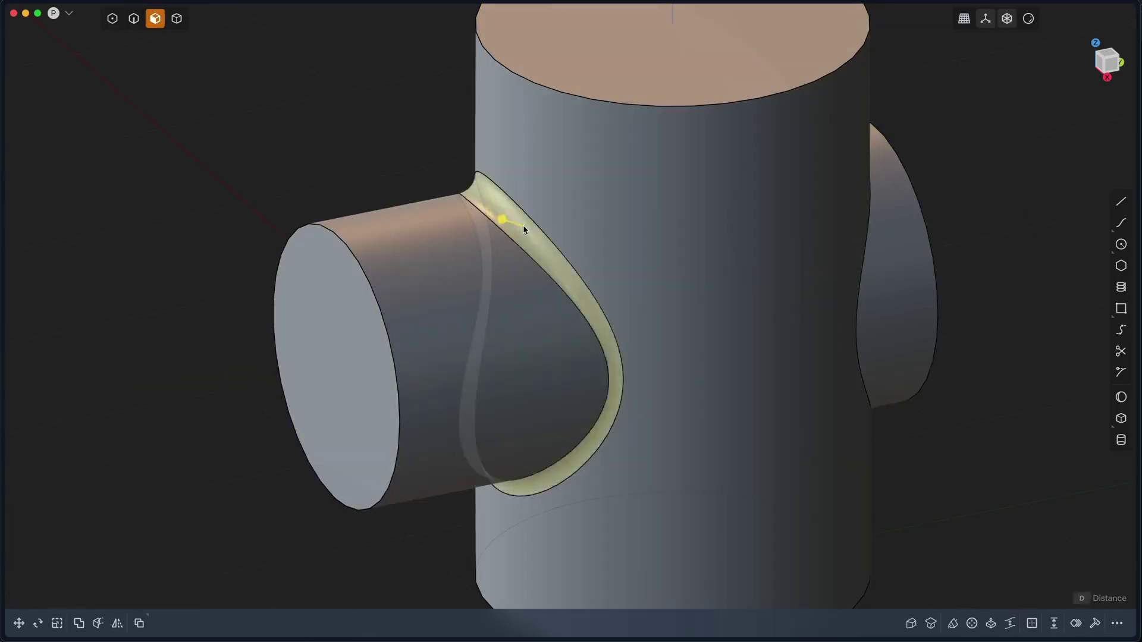
# Step: Replace the front junction's fillet with a chordal fillet of about 0.13 m
pyautogui.hotkey('ctrl', 'z')
pyautogui.press('f')
pyautogui.moveTo(535, 242); pyautogui.dragTo(620, 308)
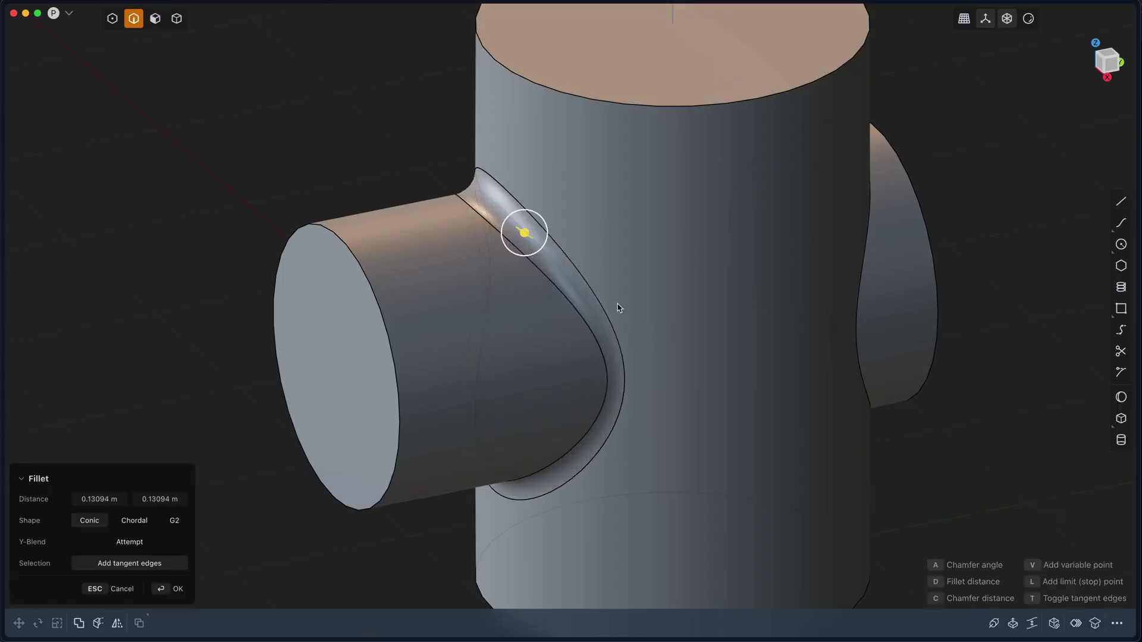
pyautogui.click(134, 521)
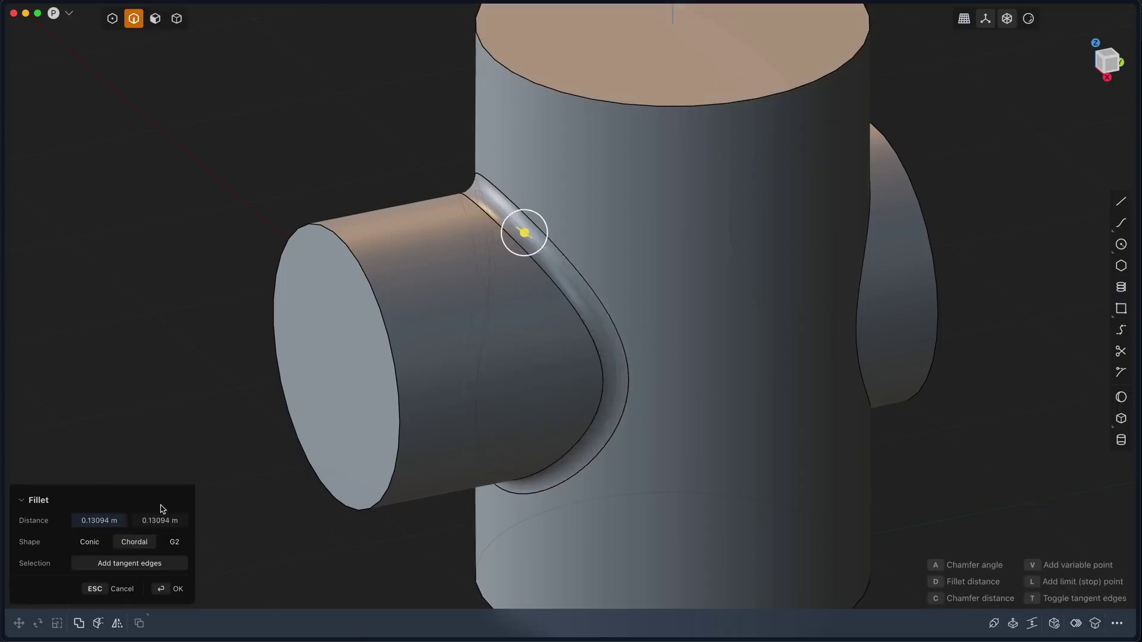
pyautogui.moveTo(536, 306)
pyautogui.mouseDown(button='middle')
pyautogui.moveTo(495, 262)
pyautogui.moveTo(591, 309)
pyautogui.moveTo(643, 283)
pyautogui.moveTo(537, 321)
pyautogui.mouseUp(button='middle')
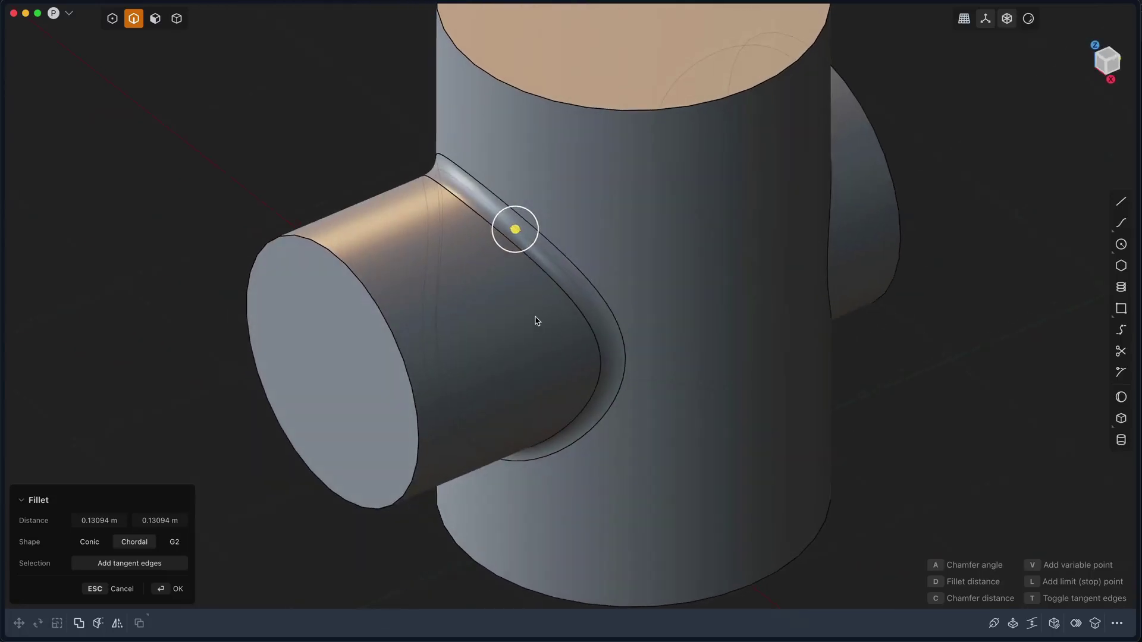
pyautogui.moveTo(553, 360); pyautogui.dragTo(555, 387, button='middle')
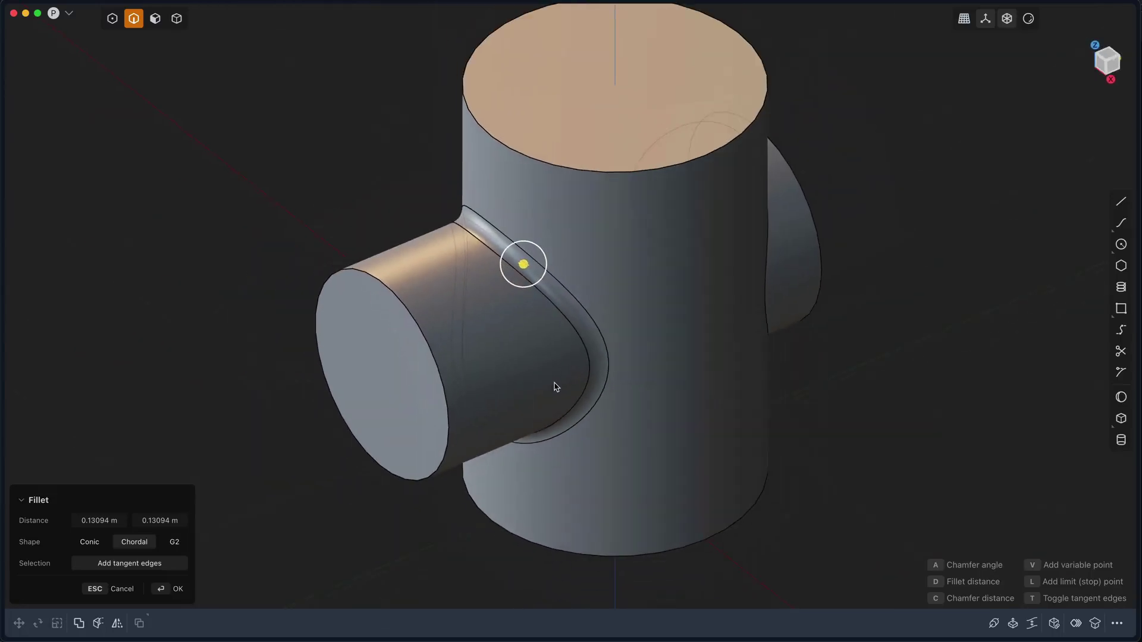
pyautogui.hscroll(-2, 555, 387)
pyautogui.keyDown('shift'); pyautogui.moveTo(555, 388); pyautogui.dragTo(533, 415, button='middle'); pyautogui.keyUp('shift')
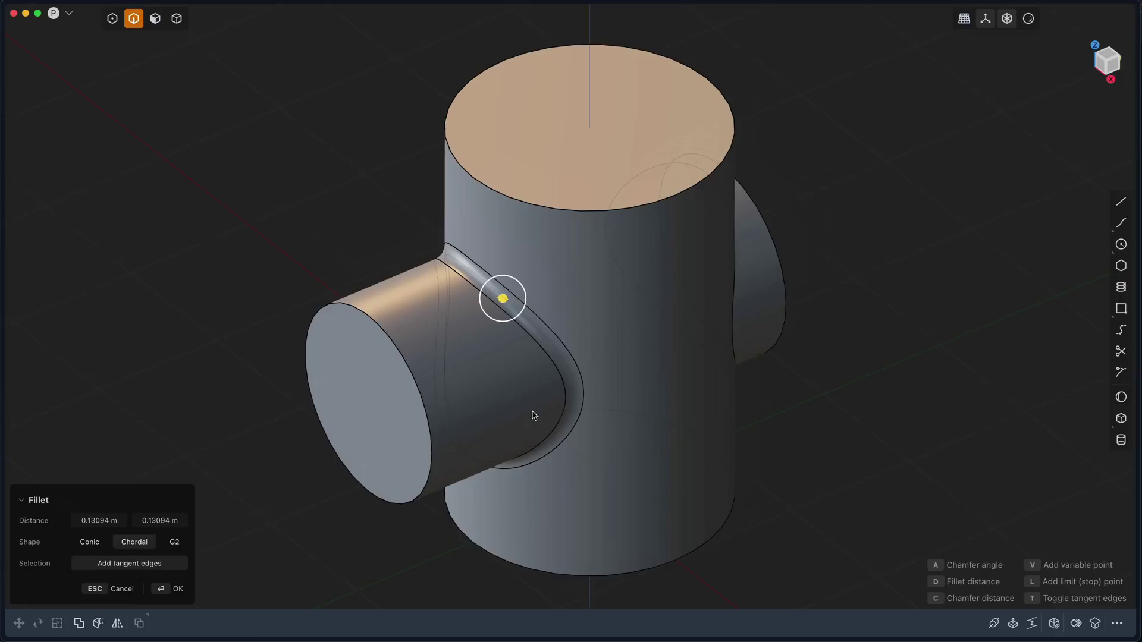
pyautogui.scroll(3, 535, 410)
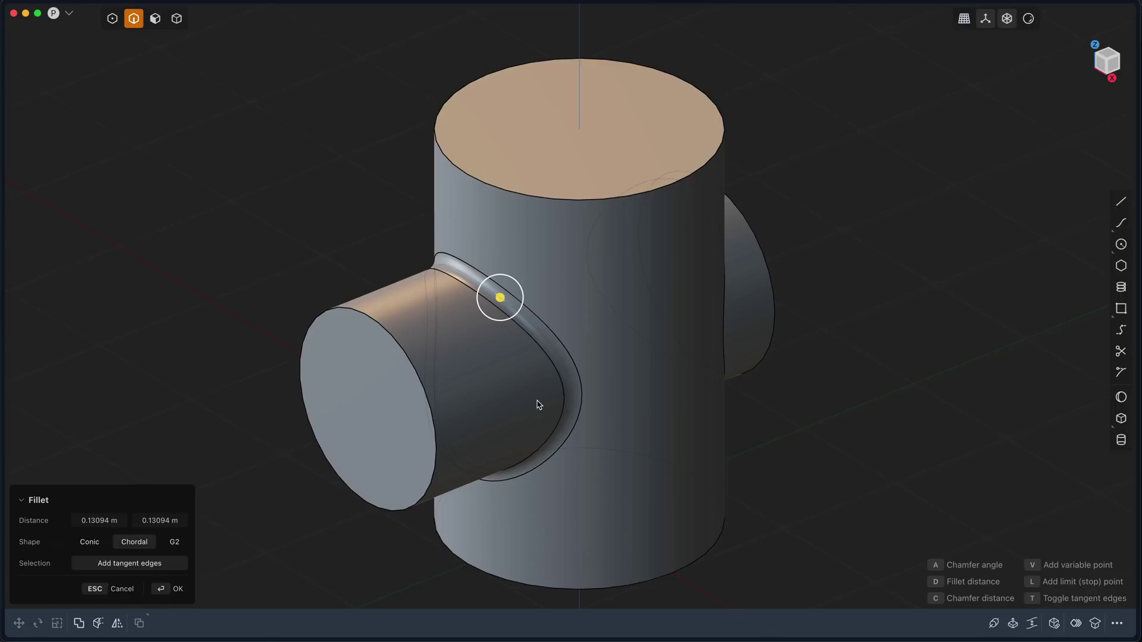
pyautogui.press('Return')
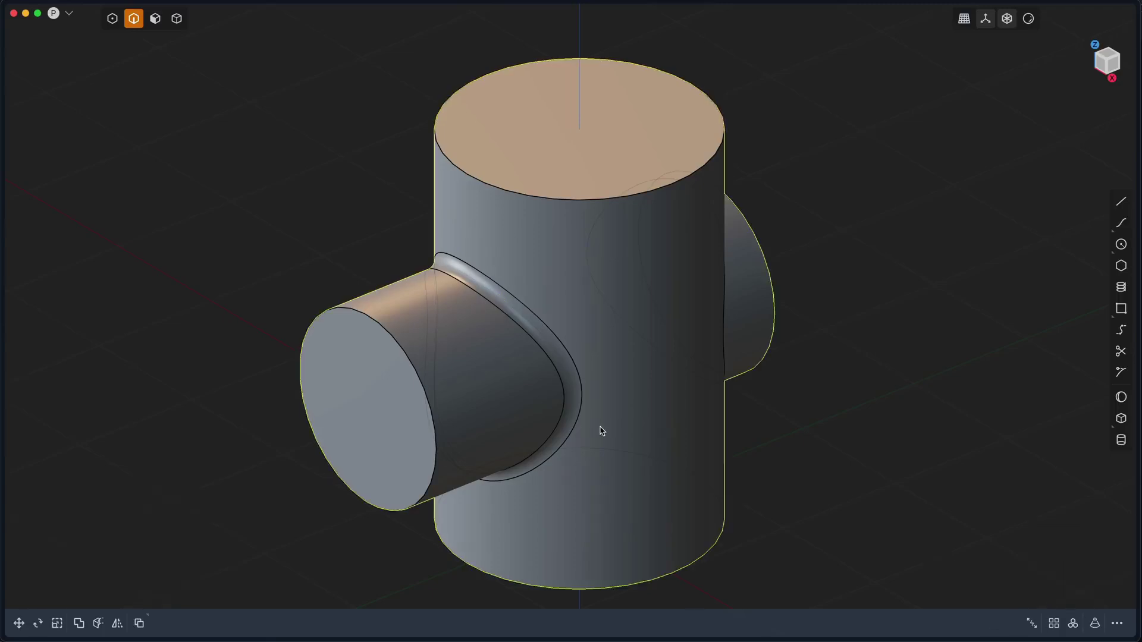
# Step: Create a rectangular array of the filleted body with 8 instances over about 9.2 m in one direction on the ground plane
pyautogui.scroll(-8, 601, 430)
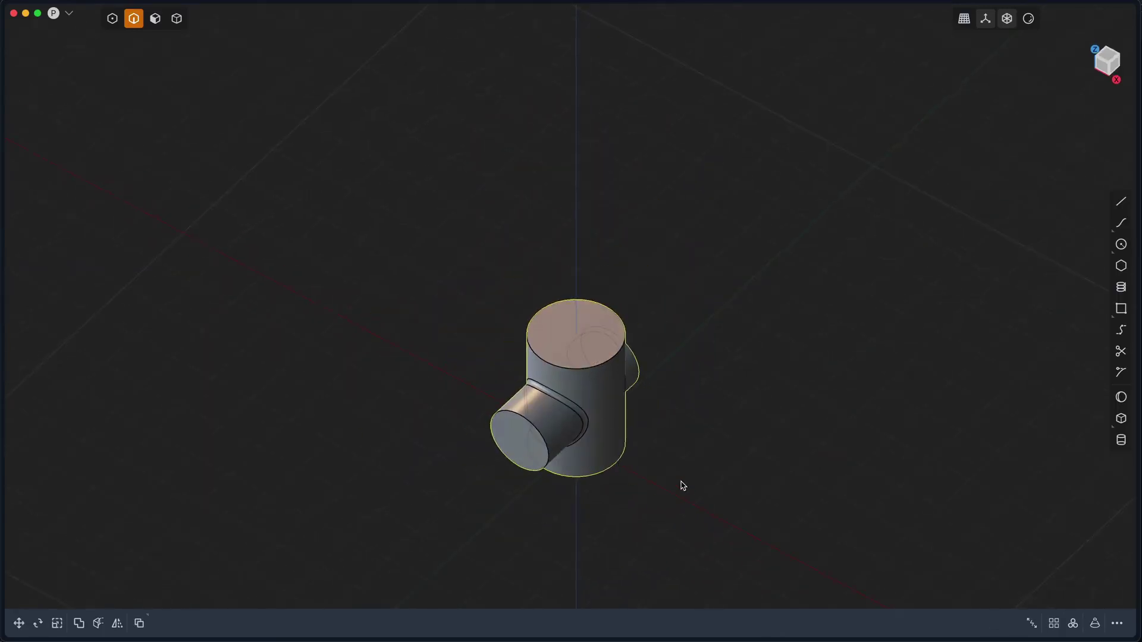
pyautogui.keyDown('shift'); pyautogui.moveTo(673, 500); pyautogui.dragTo(709, 426, button='middle'); pyautogui.keyUp('shift')
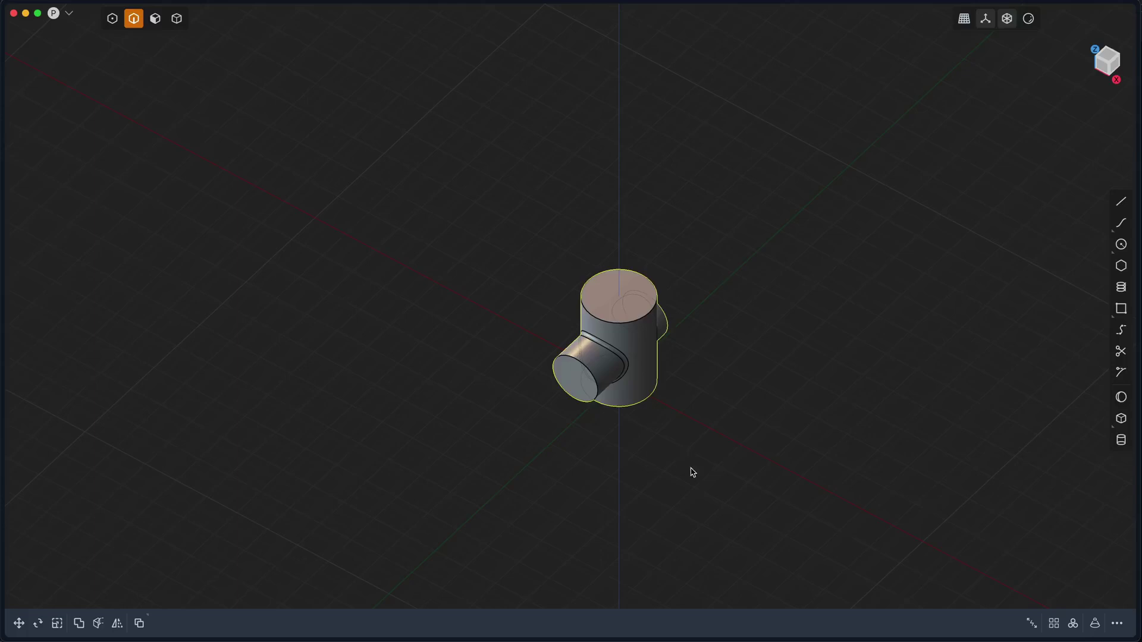
pyautogui.keyDown('shift'); pyautogui.moveTo(688, 471); pyautogui.dragTo(618, 420, button='middle'); pyautogui.keyUp('shift')
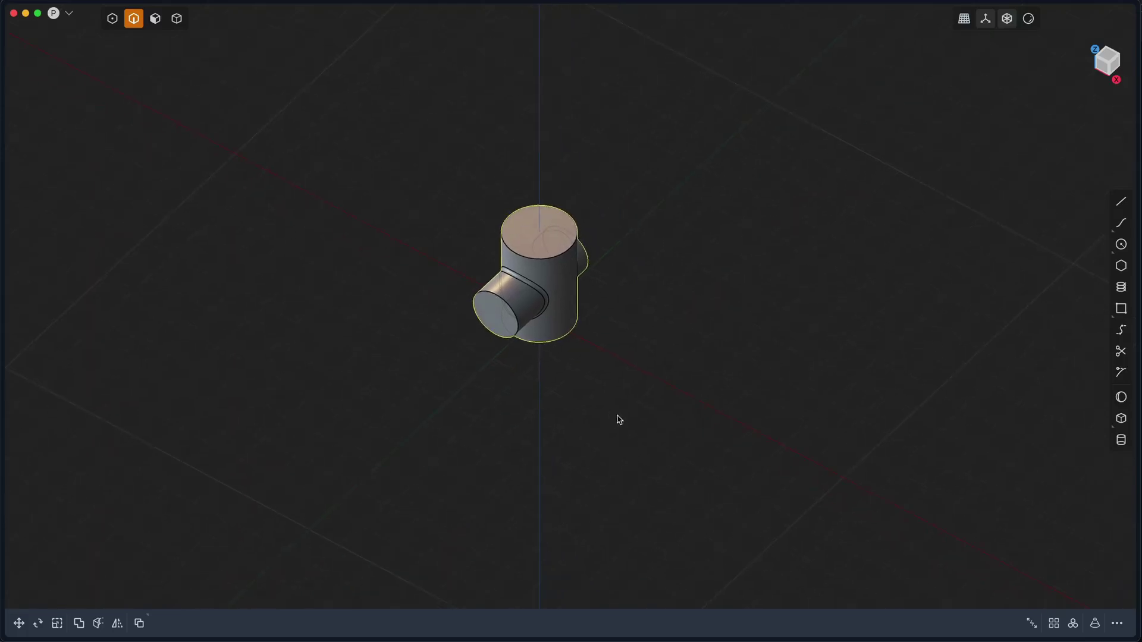
pyautogui.press('Tab')
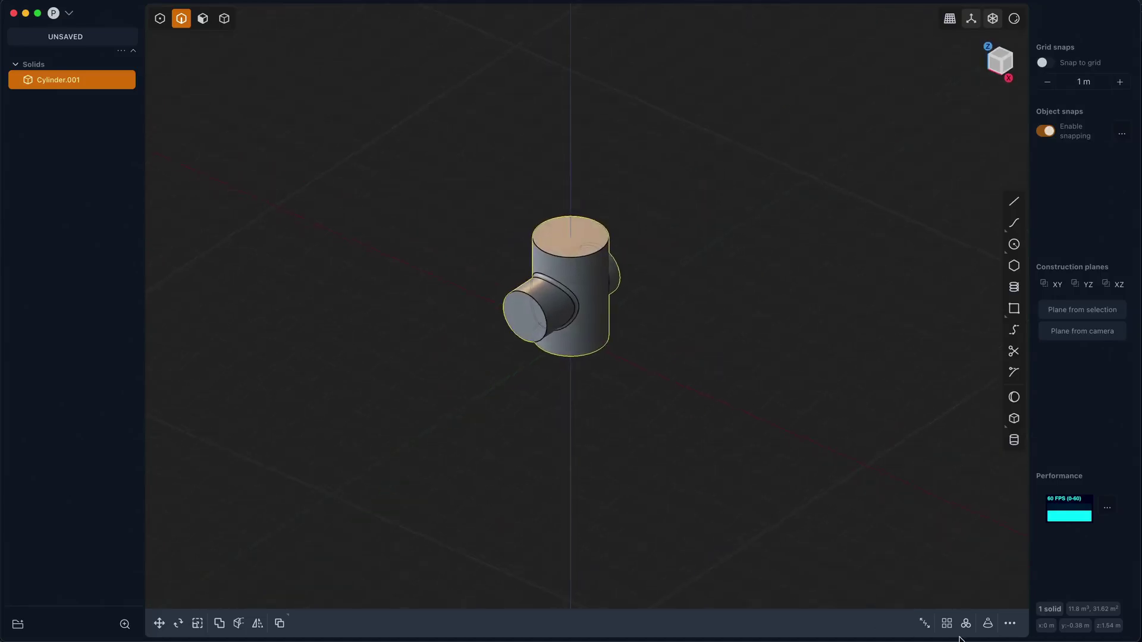
pyautogui.click(947, 623)
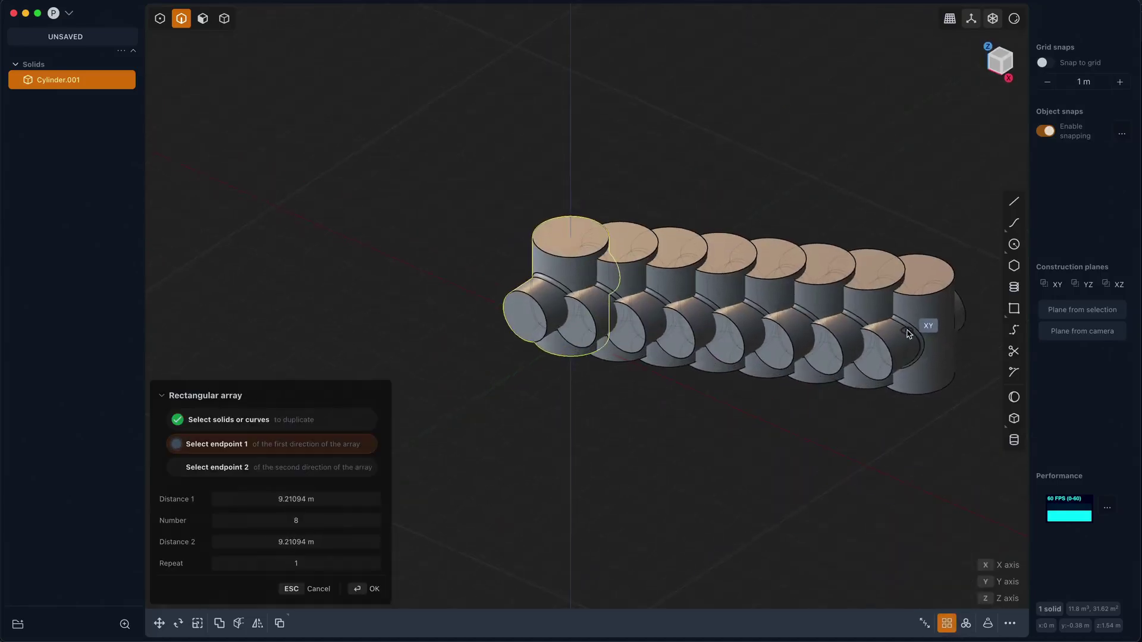
pyautogui.click(908, 334)
pyautogui.press('Return')
pyautogui.keyDown('shift'); pyautogui.moveTo(739, 499); pyautogui.dragTo(639, 506, button='middle'); pyautogui.keyUp('shift')
pyautogui.press('Escape')
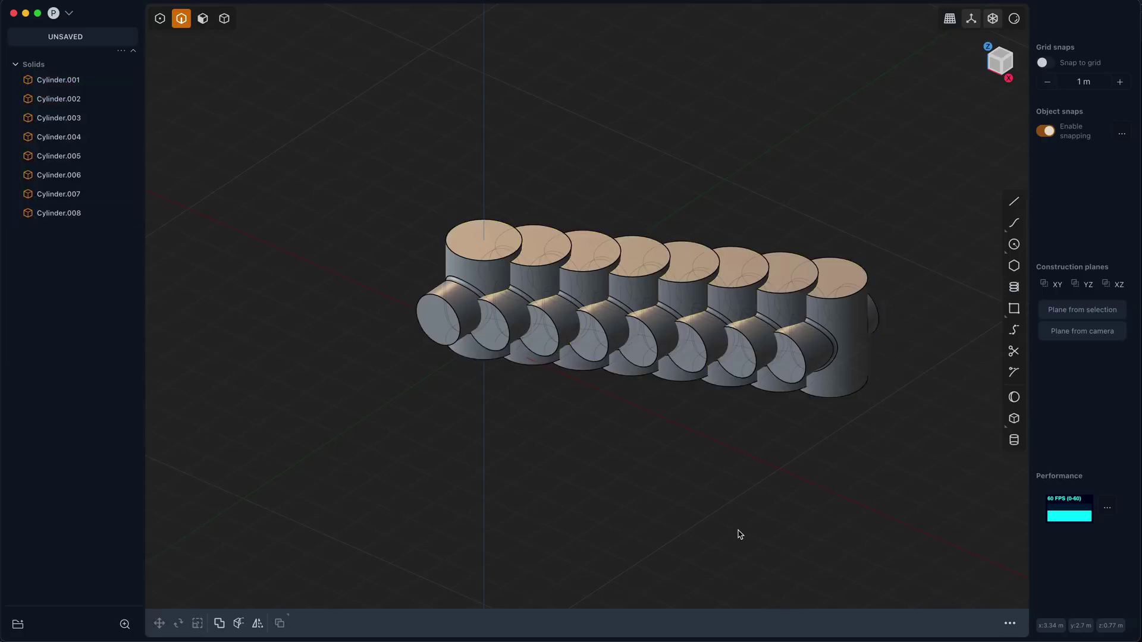
# Step: Isolate the first seven solids of the row in solid selection mode
pyautogui.press('4')
pyautogui.moveTo(737, 530); pyautogui.dragTo(416, 206)
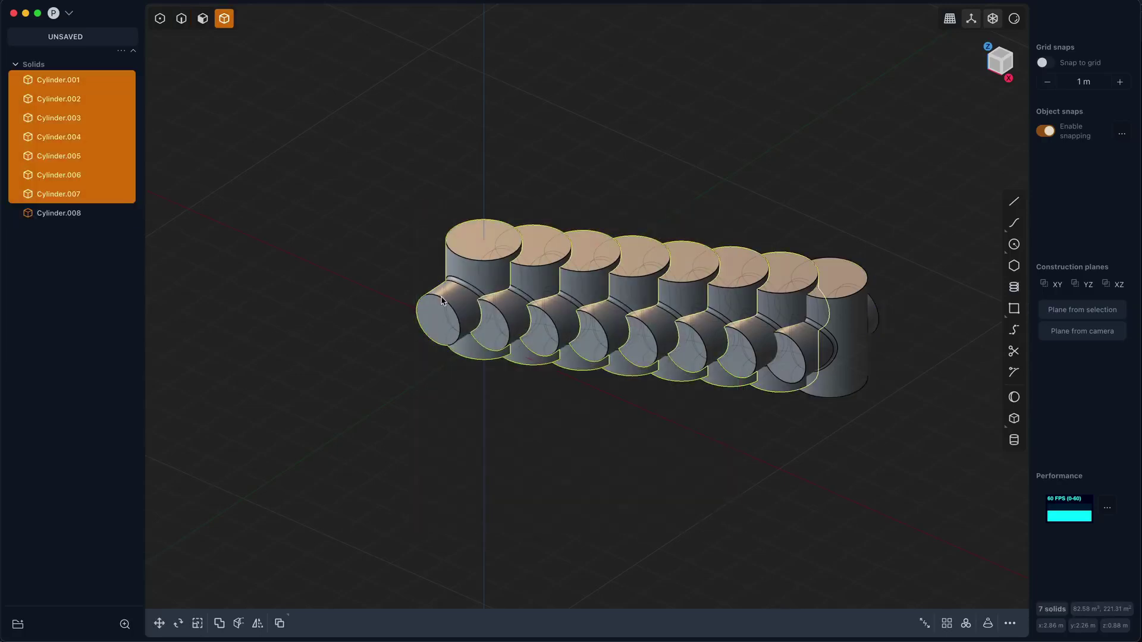
pyautogui.press('/')
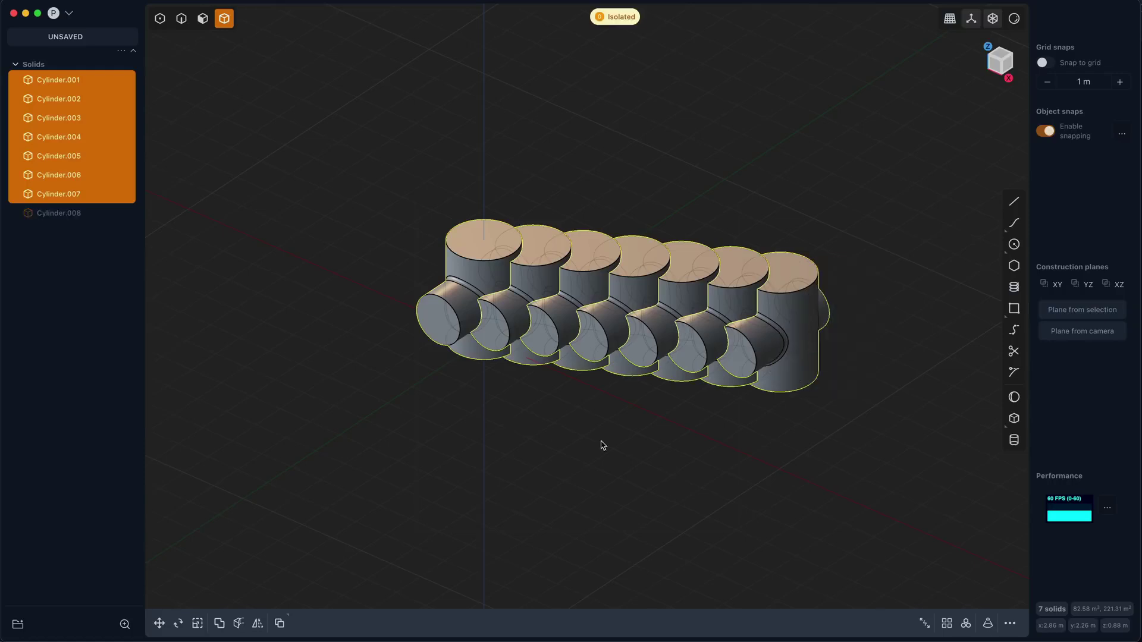
# Step: Isolate the first six solids within the current isolation
pyautogui.click(674, 479)
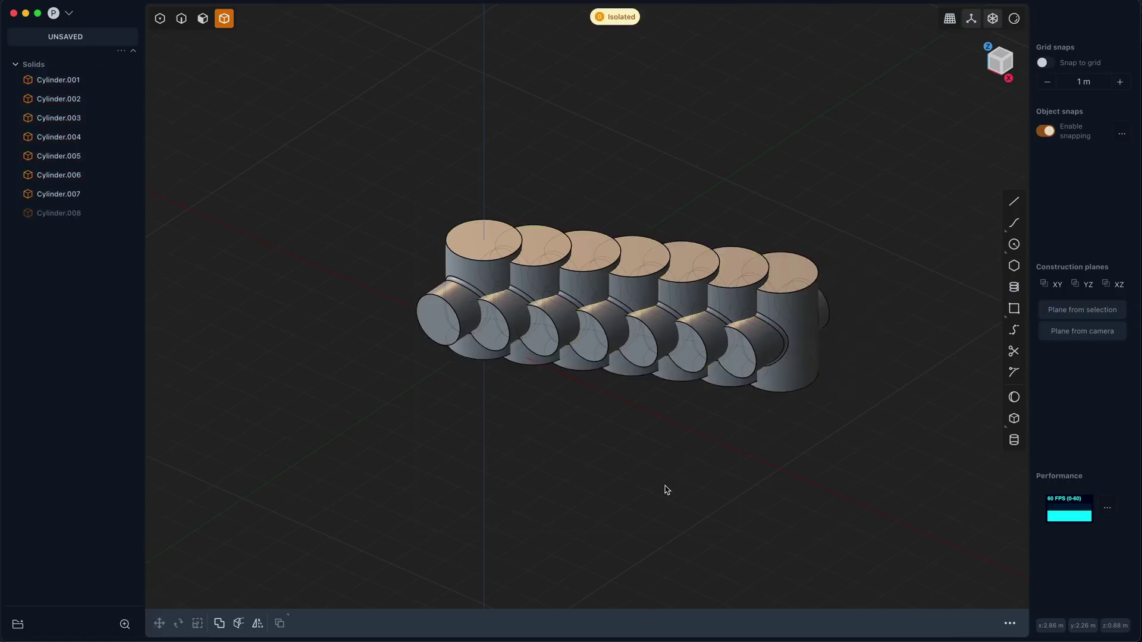
pyautogui.moveTo(676, 482); pyautogui.dragTo(423, 180)
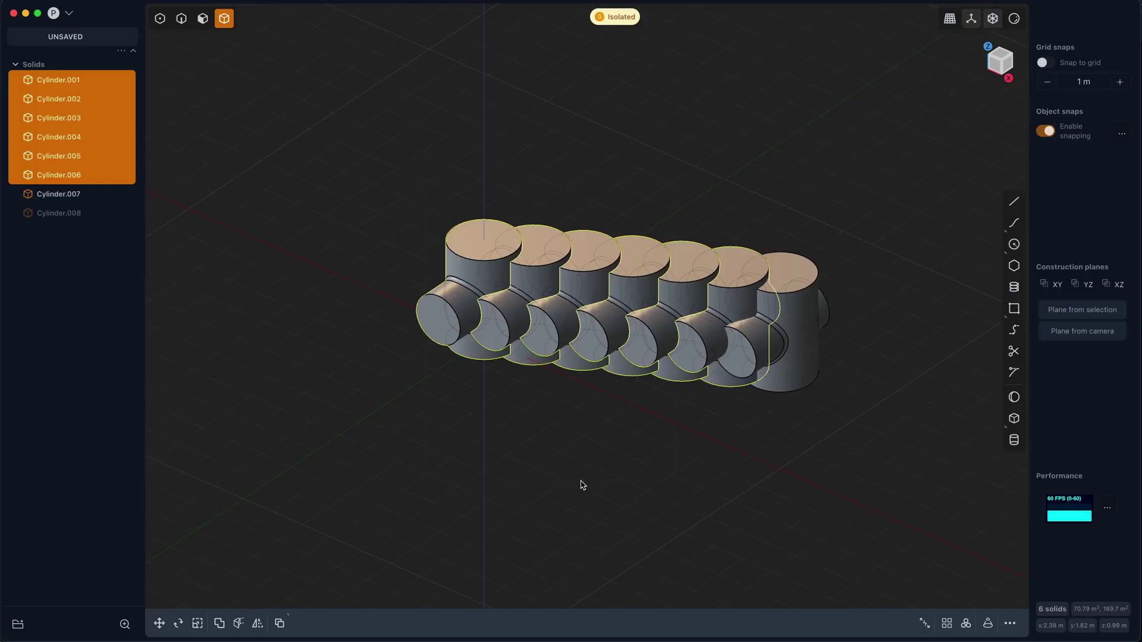
pyautogui.press('/')
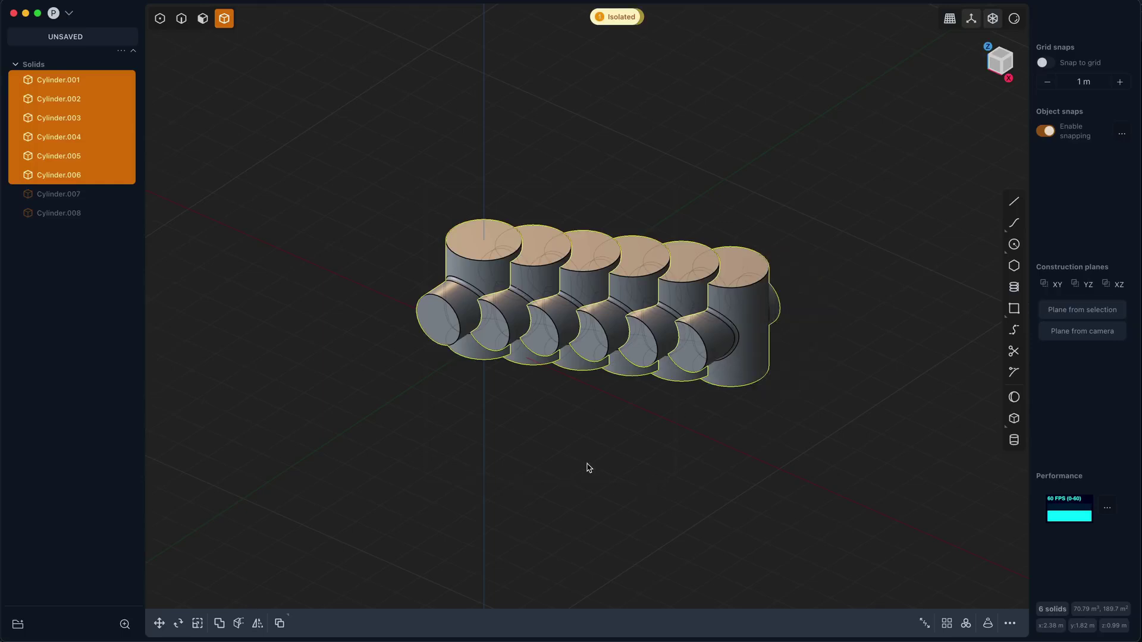
# Step: Narrow the isolation further to the first three solids of the row
pyautogui.moveTo(613, 464); pyautogui.dragTo(453, 220)
pyautogui.moveTo(544, 494); pyautogui.dragTo(409, 220)
pyautogui.press('/')
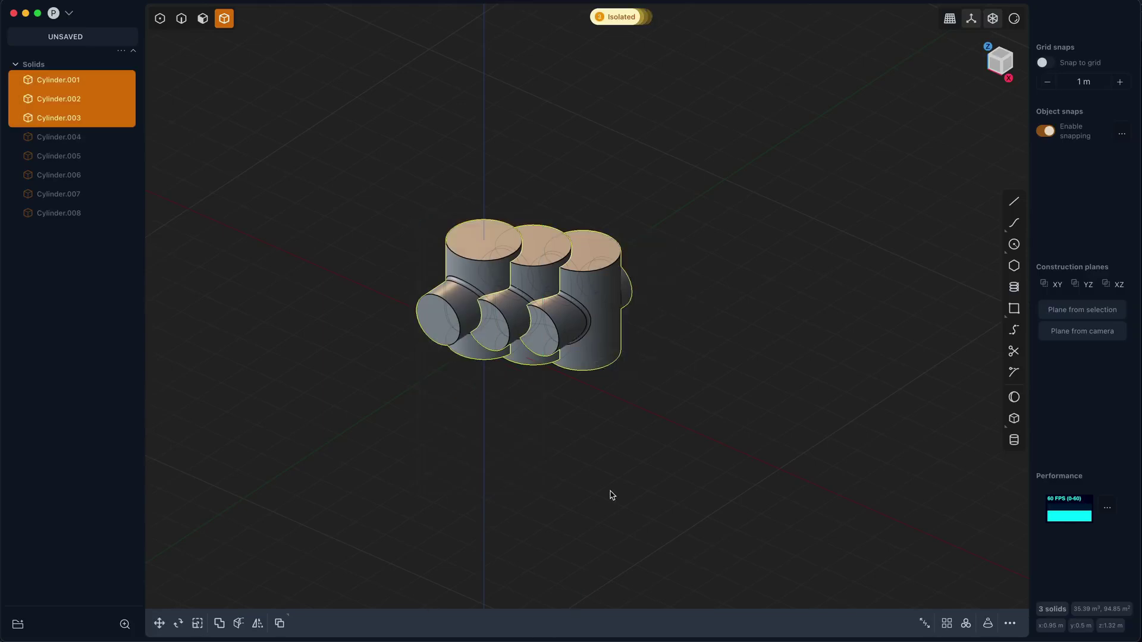
# Step: Undo all the nested isolations of the arrayed solids
pyautogui.hotkey('ctrl', 'z')
pyautogui.hotkey('ctrl', 'z')
pyautogui.hotkey('ctrl', 'z')
pyautogui.hotkey('ctrl', 'z')
pyautogui.hotkey('ctrl', 'z')
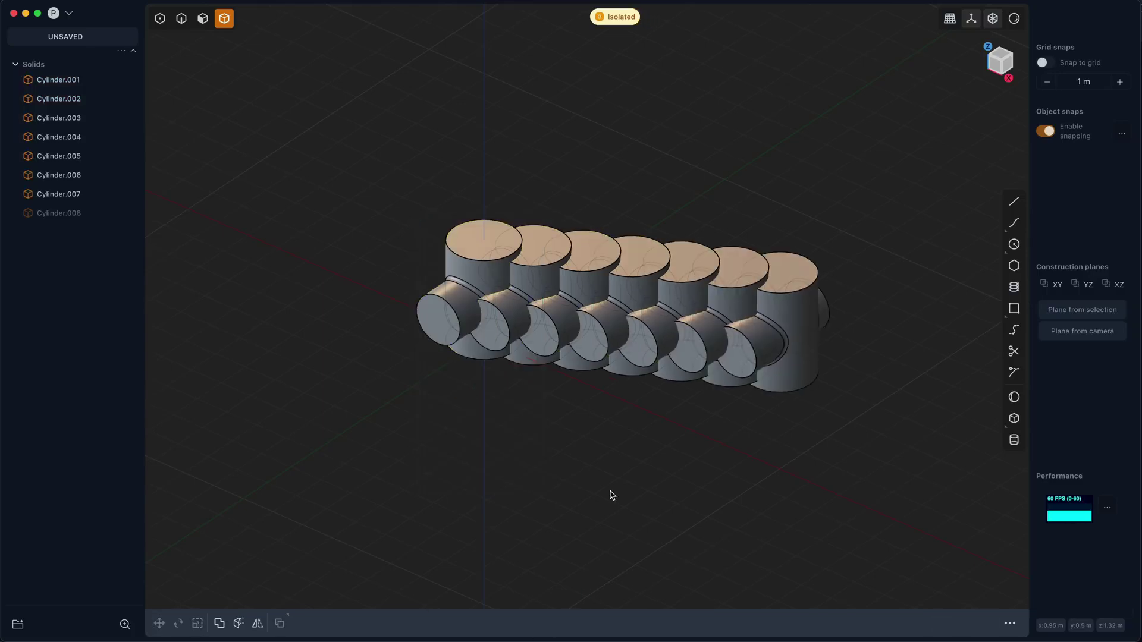
pyautogui.hotkey('ctrl', 'z')
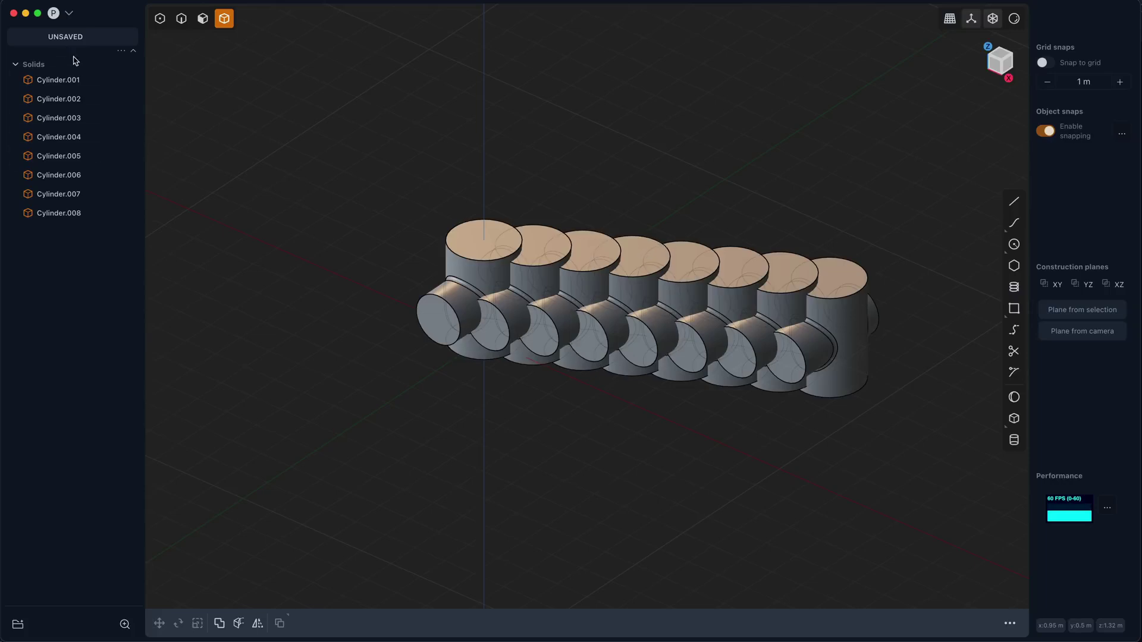
pyautogui.click(94, 100)
pyautogui.click(94, 100)
pyautogui.keyDown('shift'); pyautogui.moveTo(521, 480); pyautogui.dragTo(465, 467, button='middle'); pyautogui.keyUp('shift')
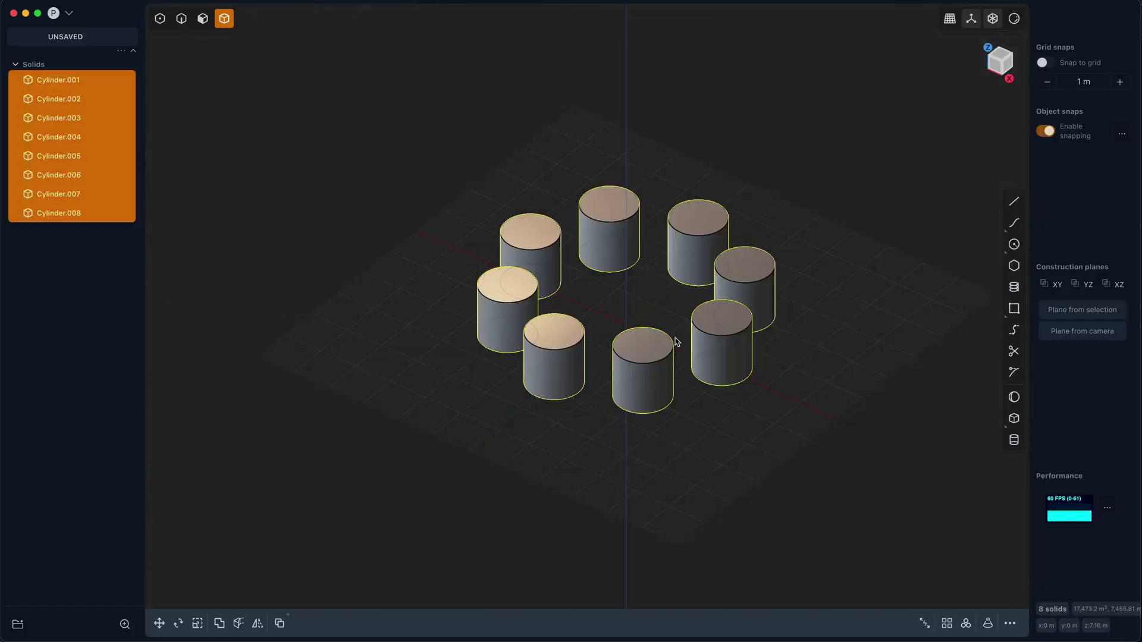
# Step: Draw a circle of about 12.09 m radius in front of the ring of cylinders and extrude it upward into a solid
pyautogui.click(1014, 245)
pyautogui.click(447, 426)
pyautogui.click(470, 441)
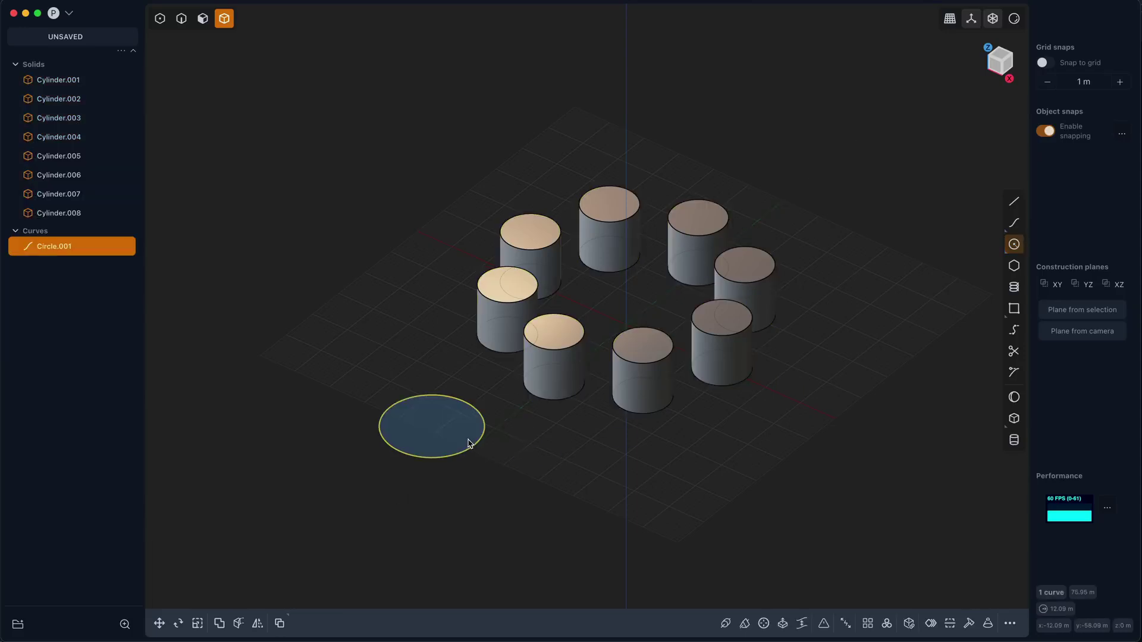
pyautogui.press('e')
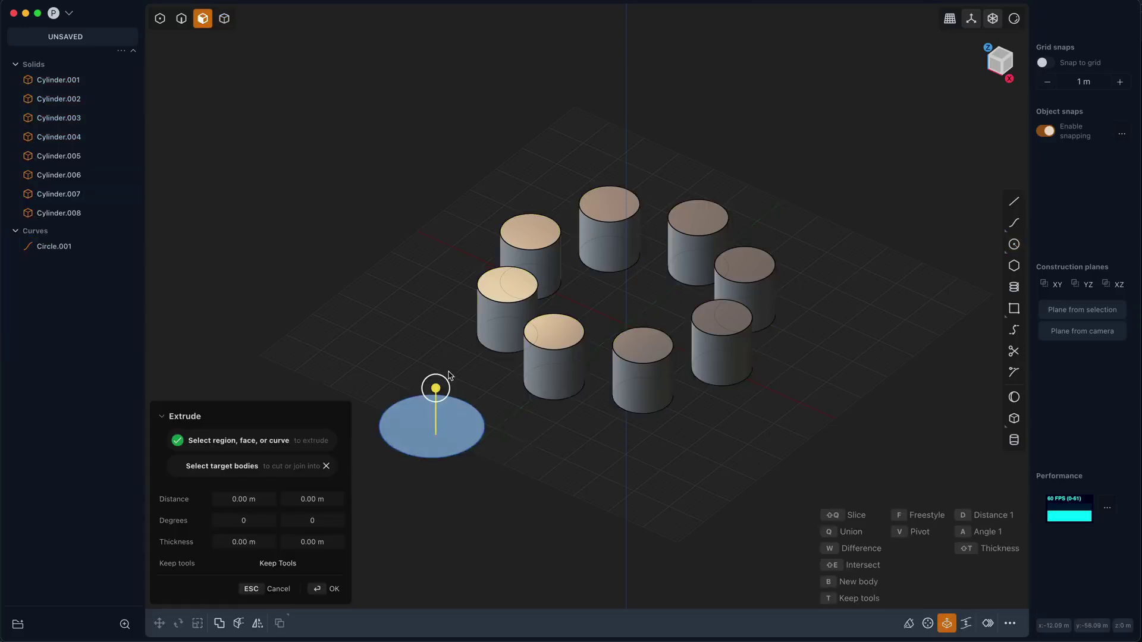
pyautogui.click(462, 319)
pyautogui.moveTo(93, 239)
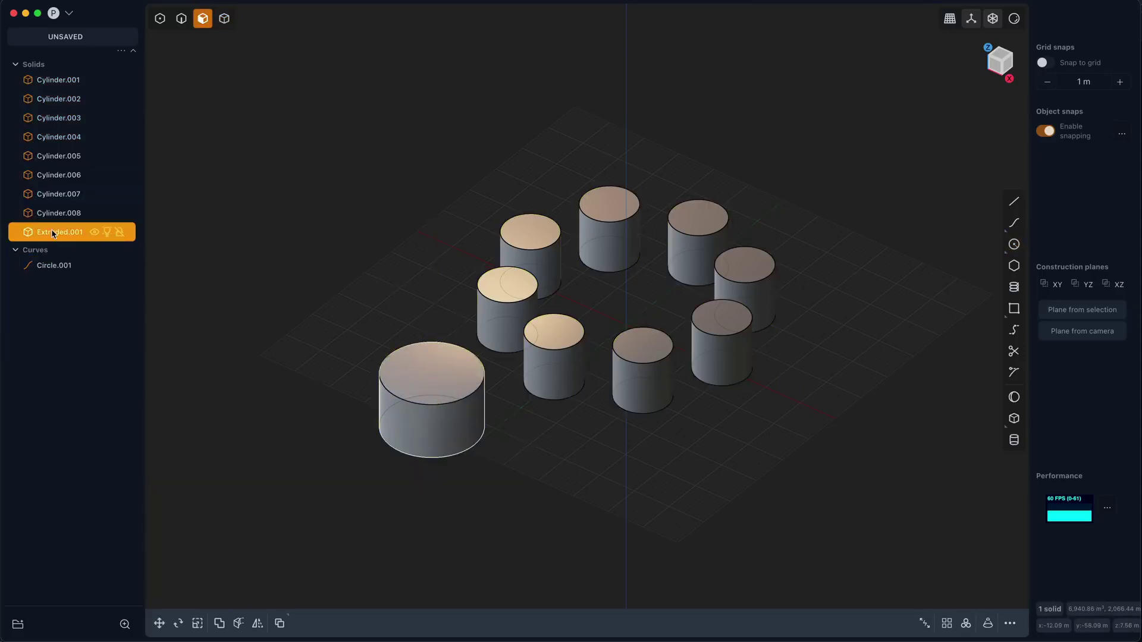
# Step: Delete the extruded solid in front of the ring, along with its source circle curve
pyautogui.click(538, 462)
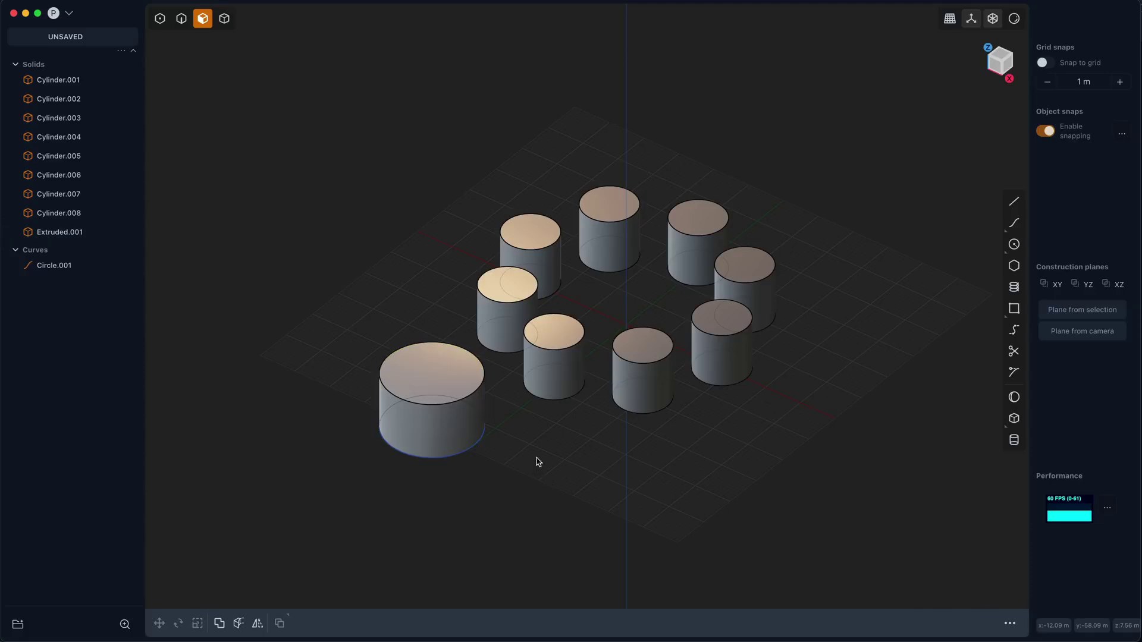
pyautogui.press('4')
pyautogui.click(458, 380)
pyautogui.press('Delete')
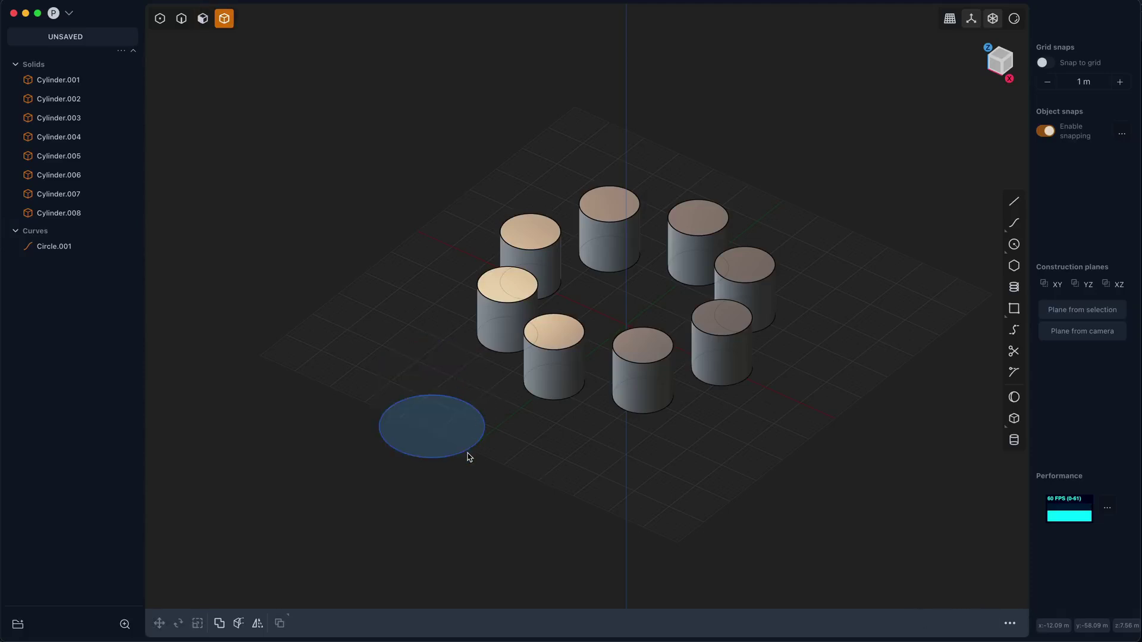
pyautogui.press('2')
pyautogui.click(444, 458)
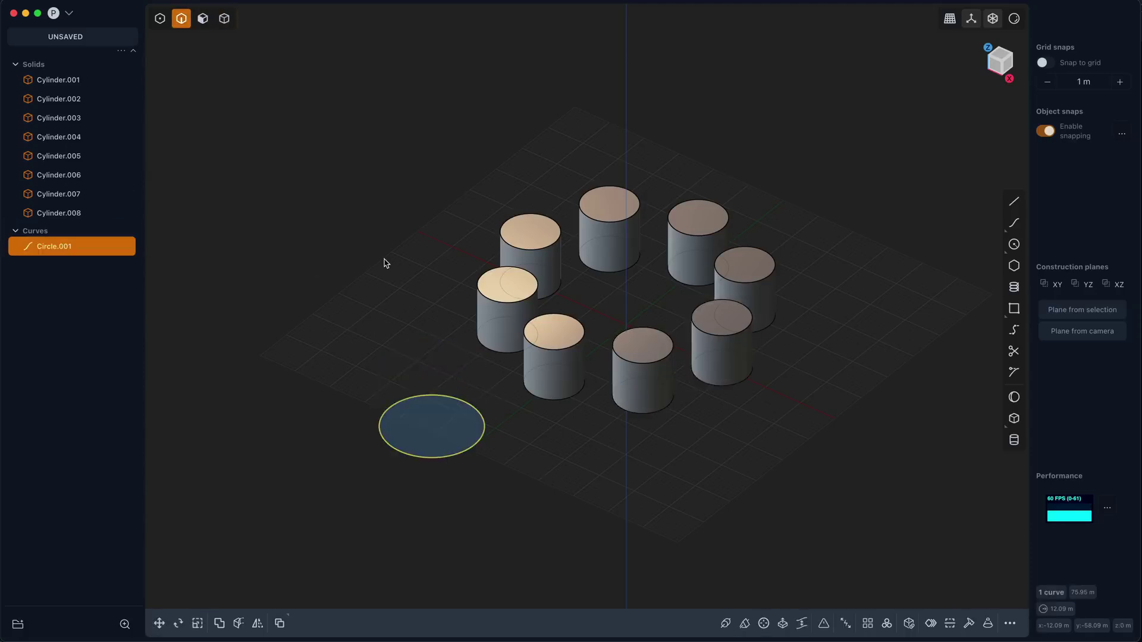
pyautogui.press('Delete')
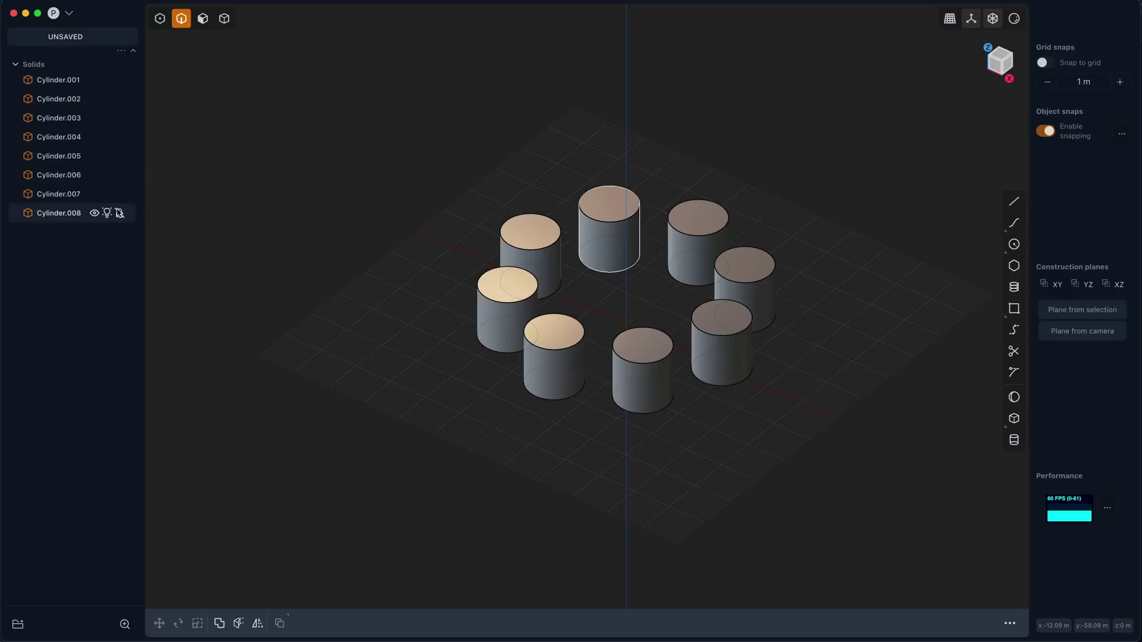
# Step: Group Cylinder.004 to Cylinder.008 together, and Cylinder.001 to Cylinder.003 in a second group
pyautogui.click(49, 214)
pyautogui.keyDown('shift'); pyautogui.click(49, 137); pyautogui.keyUp('shift')
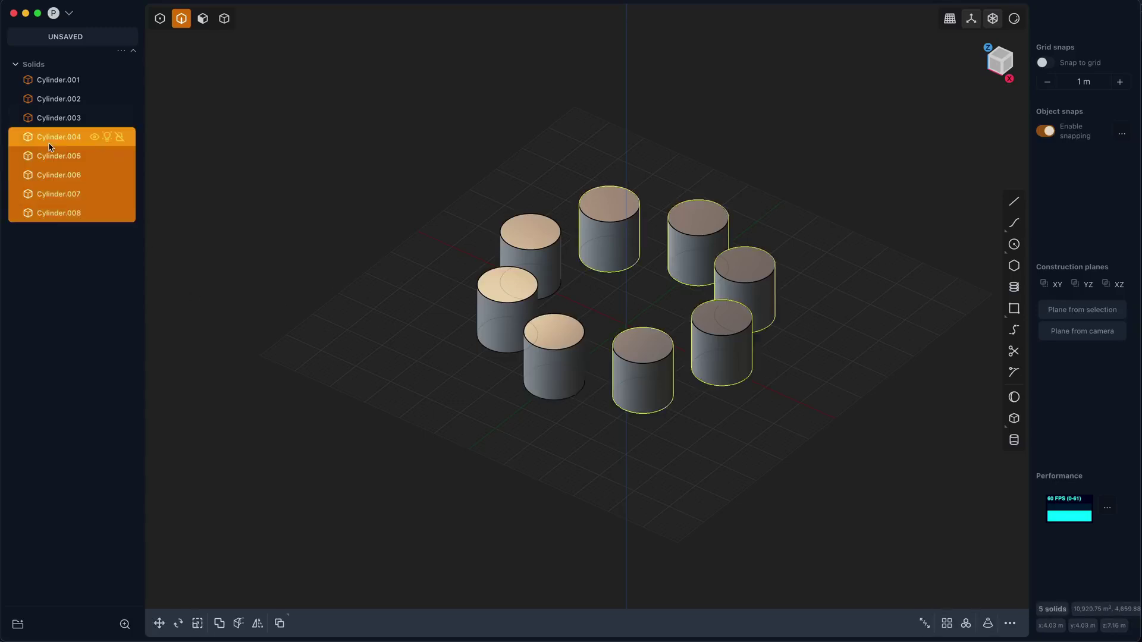
pyautogui.hotkey('ctrl', 'g')
pyautogui.click(56, 100)
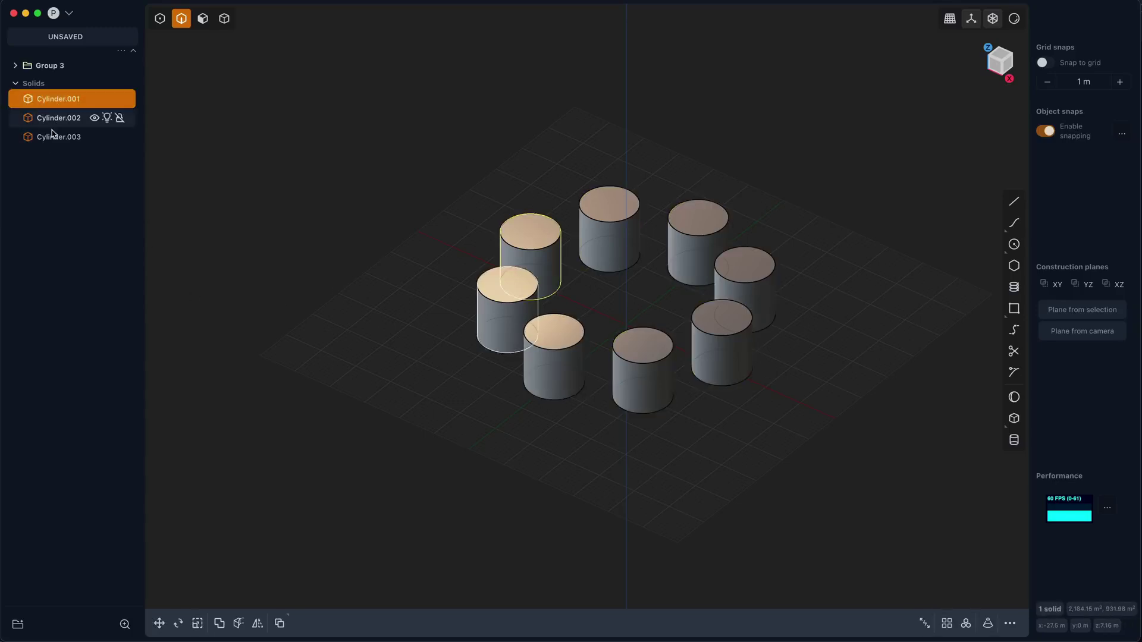
pyautogui.keyDown('shift'); pyautogui.click(52, 138); pyautogui.keyUp('shift')
pyautogui.hotkey('ctrl', 'g')
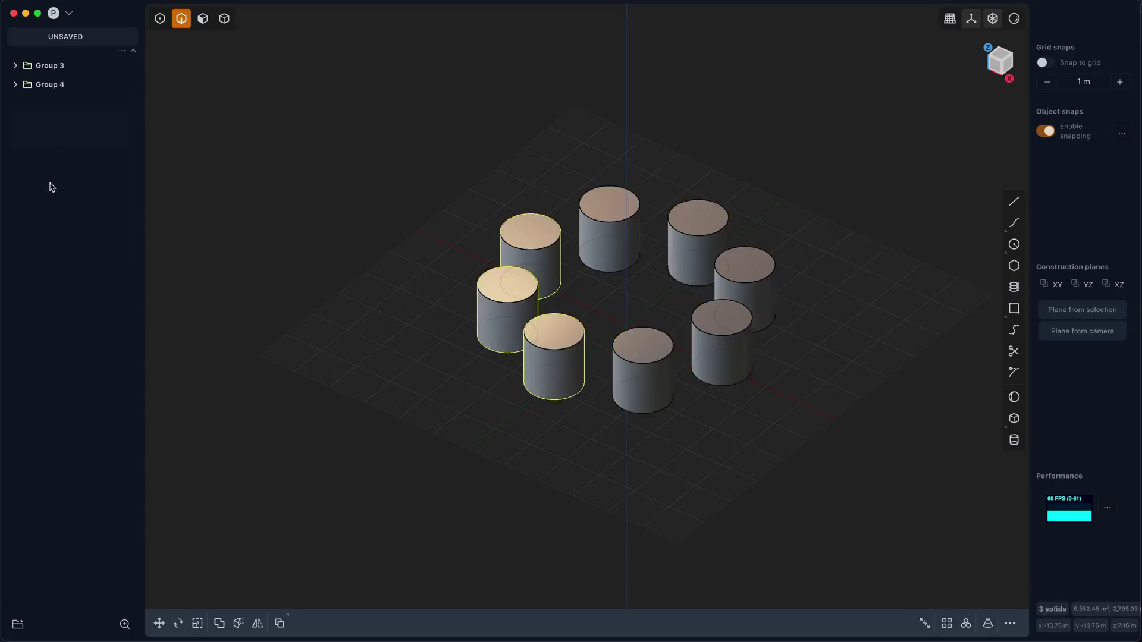
# Step: Expand both groups and nest Group 4 inside Group 3
pyautogui.click(15, 84)
pyautogui.click(15, 65)
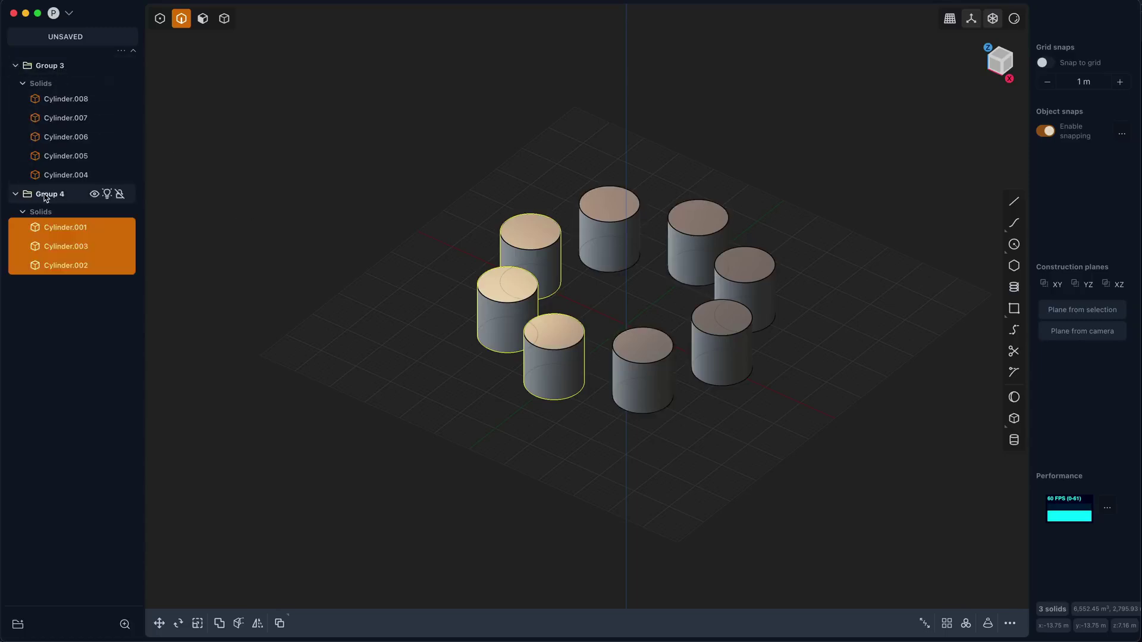
pyautogui.moveTo(48, 196); pyautogui.dragTo(64, 66)
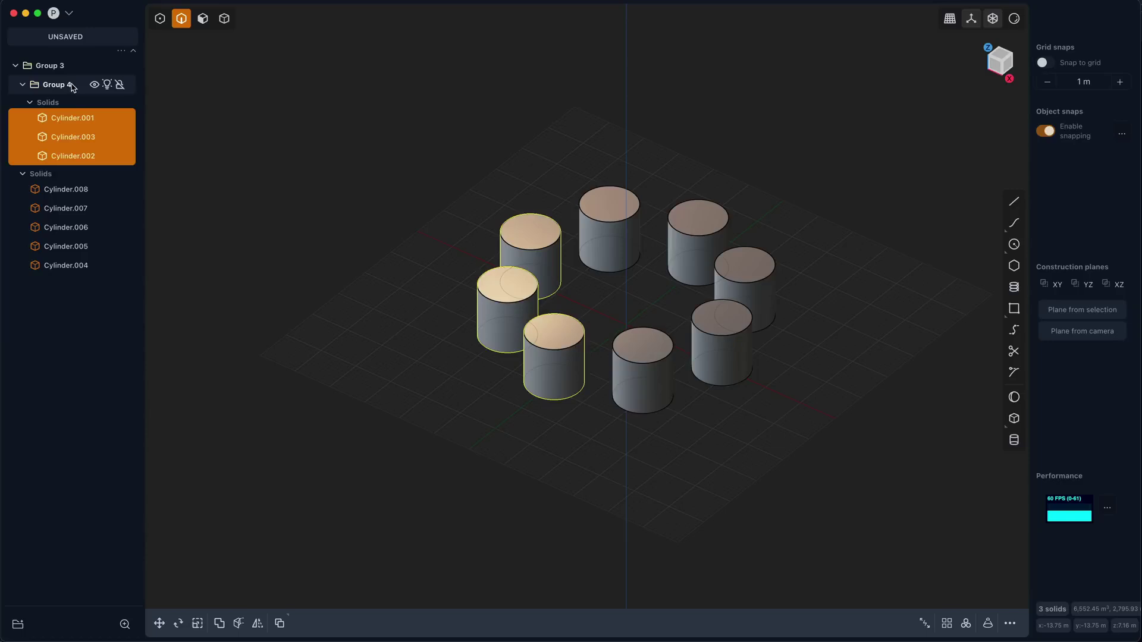
pyautogui.rightClick(61, 67)
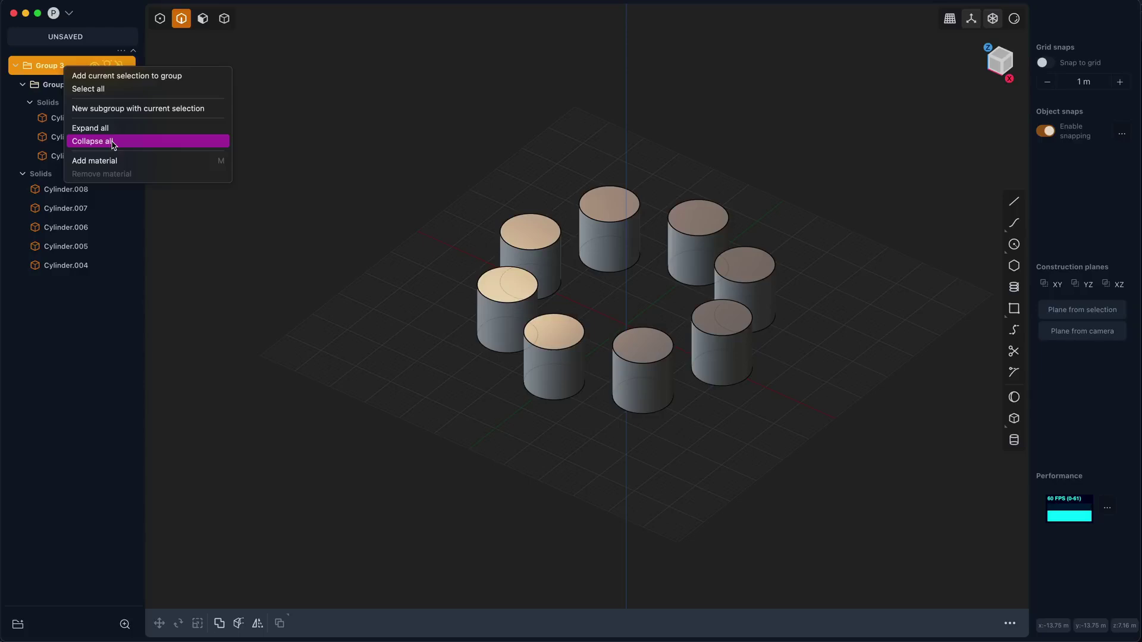
pyautogui.click(332, 219)
# Step: Take Cylinder.004 to Cylinder.008 out of Group 3 and add them to the nested Group 4
pyautogui.click(65, 189)
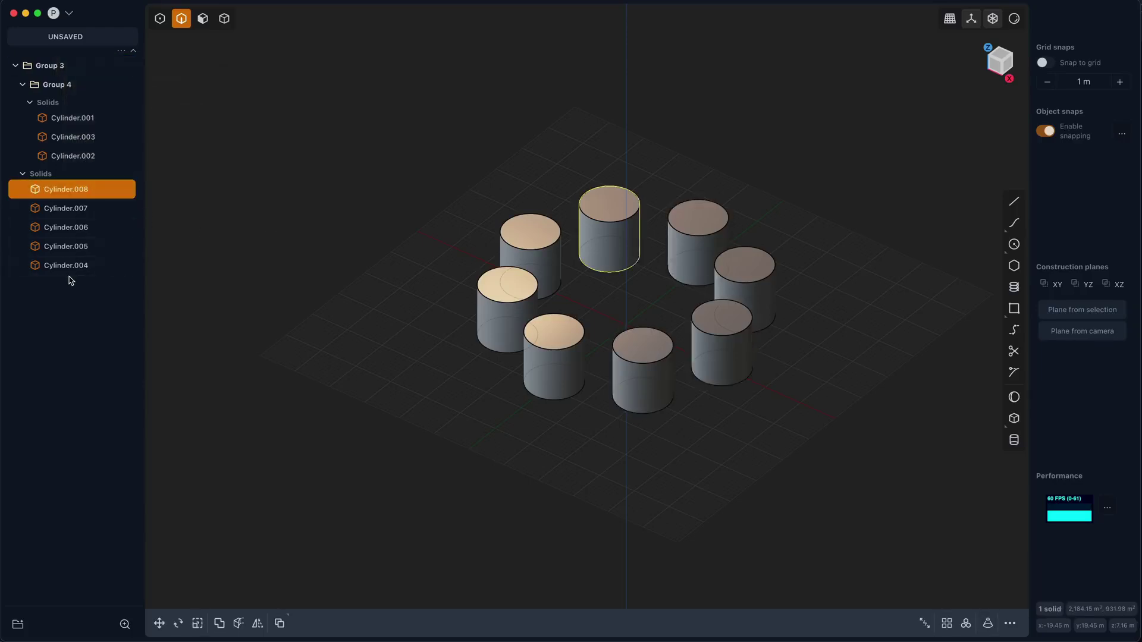
pyautogui.keyDown('shift'); pyautogui.click(61, 266); pyautogui.keyUp('shift')
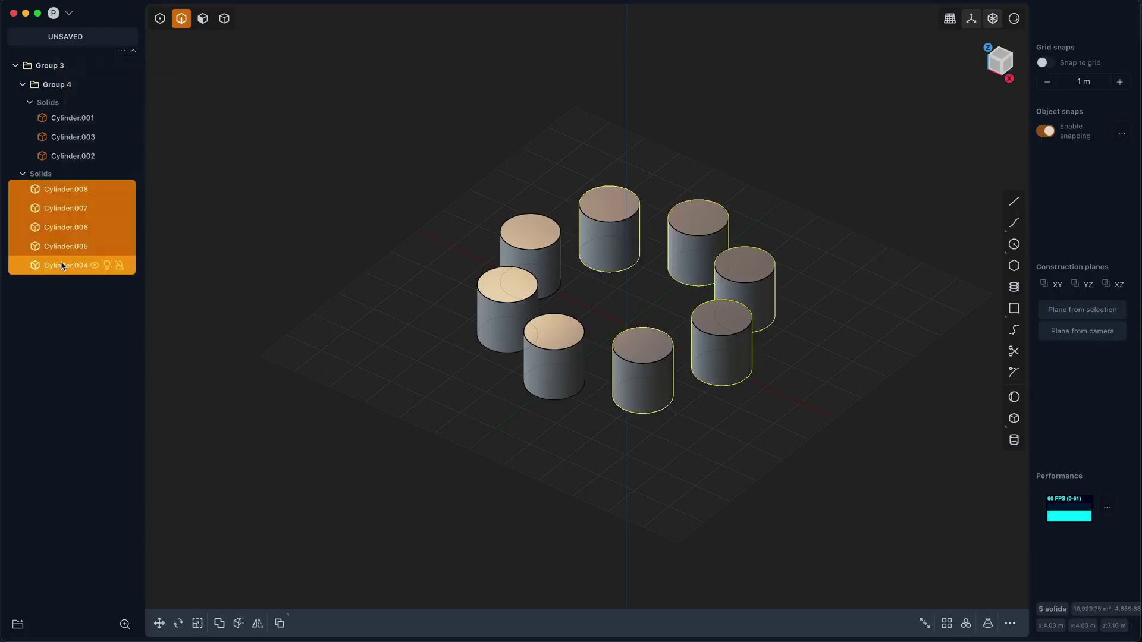
pyautogui.moveTo(61, 265); pyautogui.dragTo(29, 65)
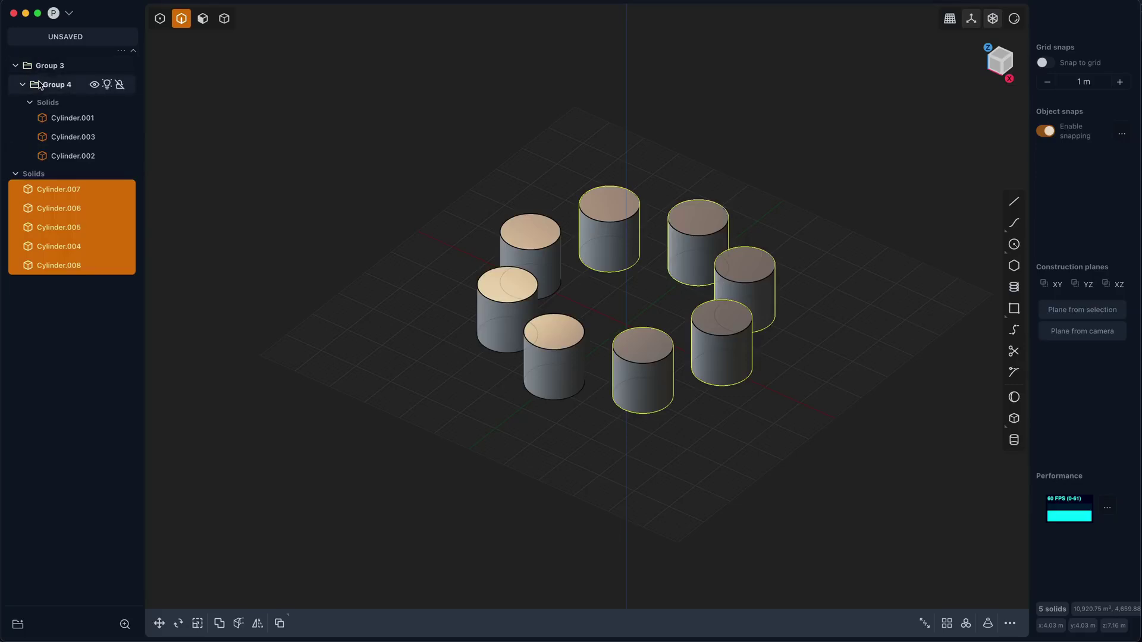
pyautogui.rightClick(71, 93)
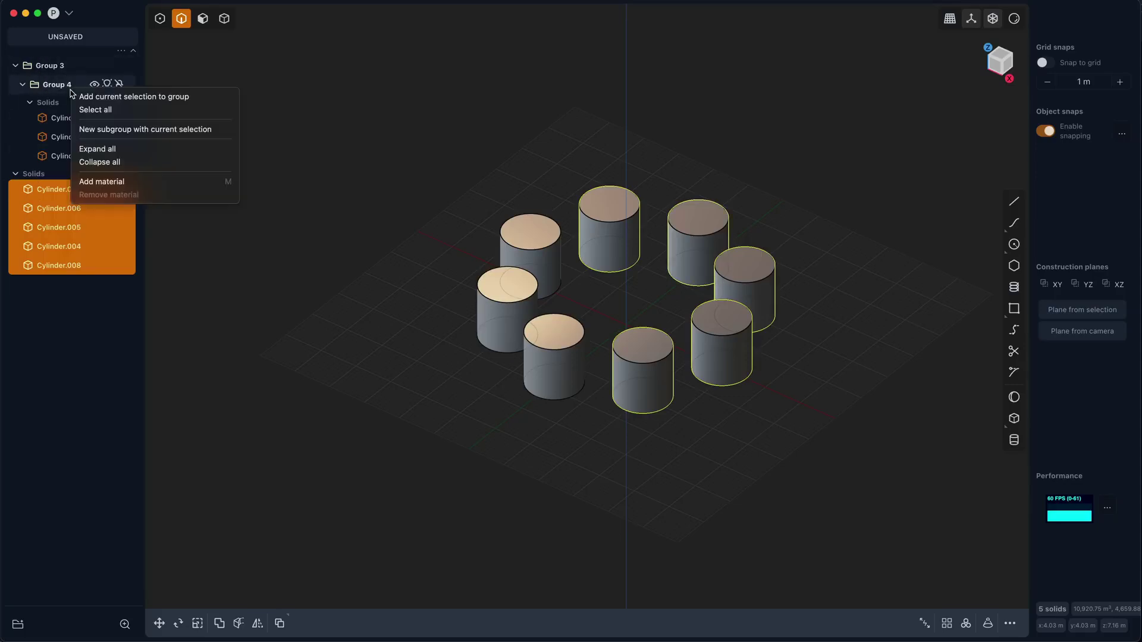
pyautogui.click(107, 98)
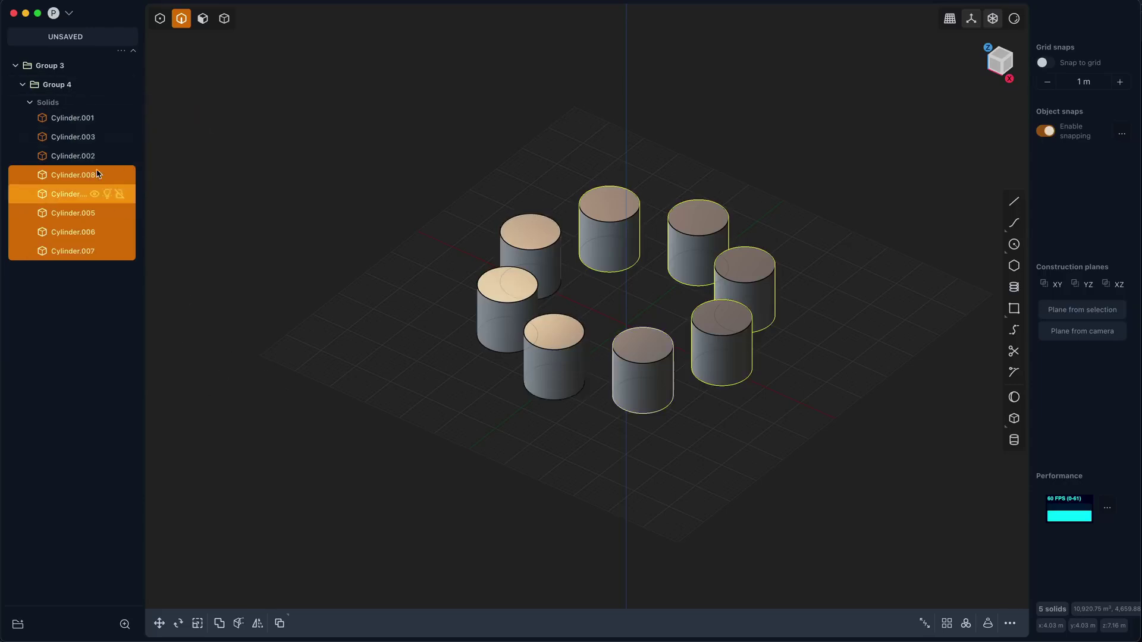
# Step: Batch-rename all eight cylinders in Group 4 as "Circular feature" and clear the selection
pyautogui.click(65, 122)
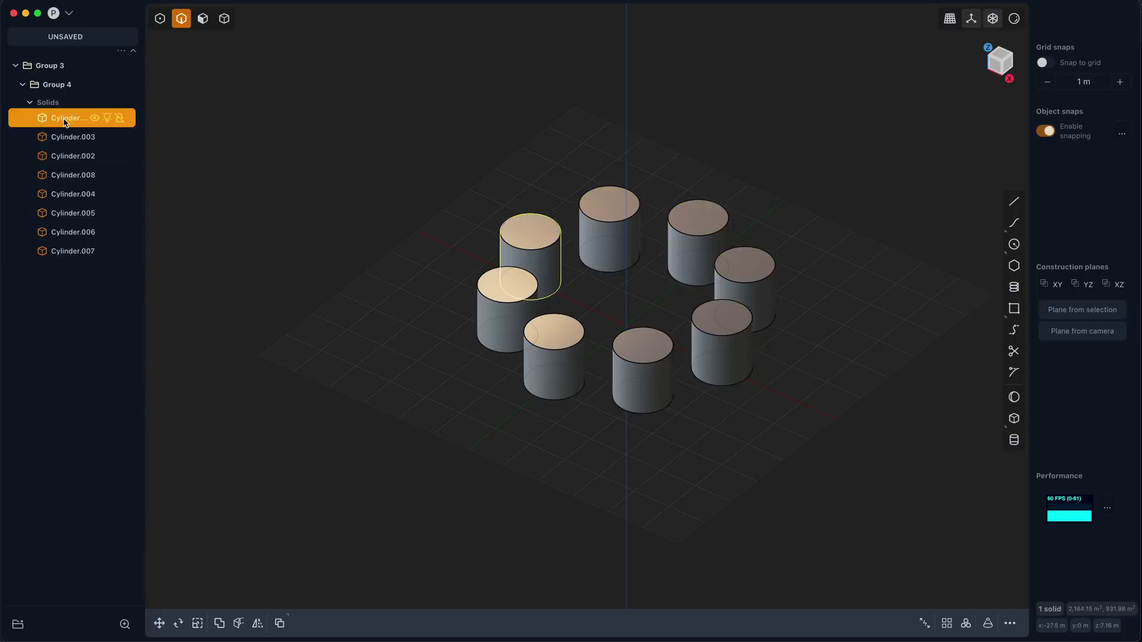
pyautogui.keyDown('shift'); pyautogui.click(69, 249); pyautogui.keyUp('shift')
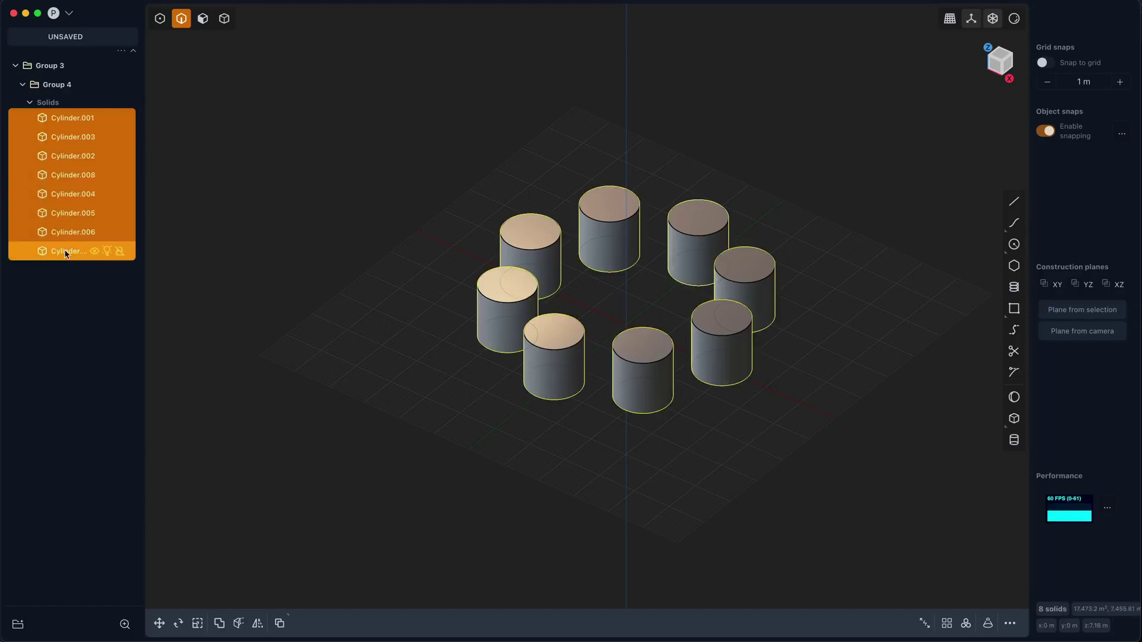
pyautogui.doubleClick(66, 253)
pyautogui.write('Circular feature')
pyautogui.press('Return')
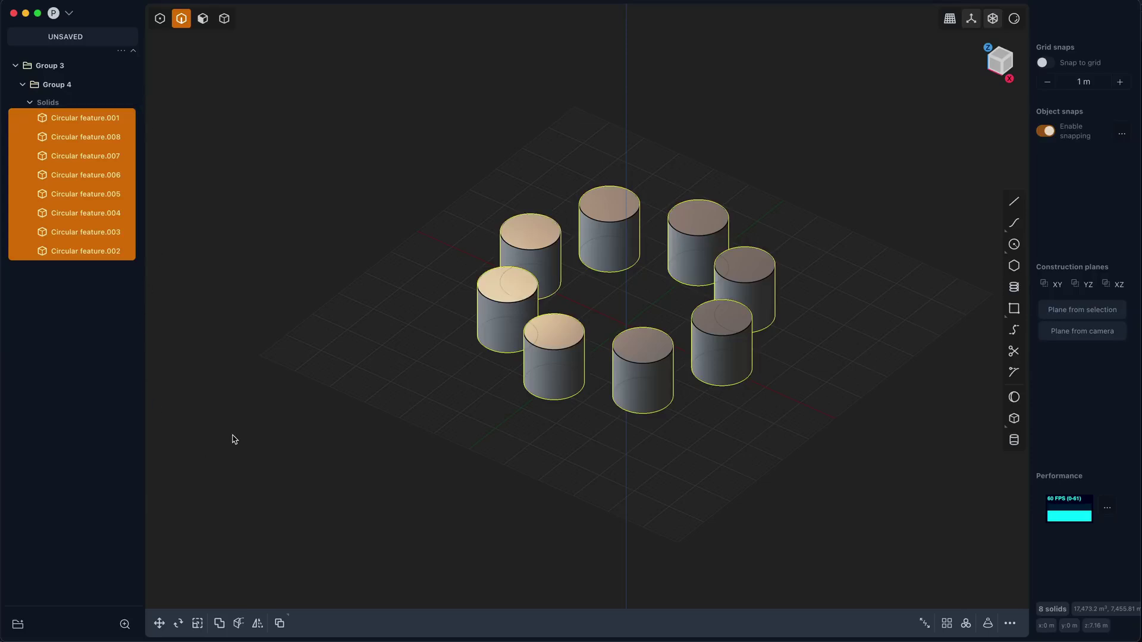
pyautogui.click(389, 417)
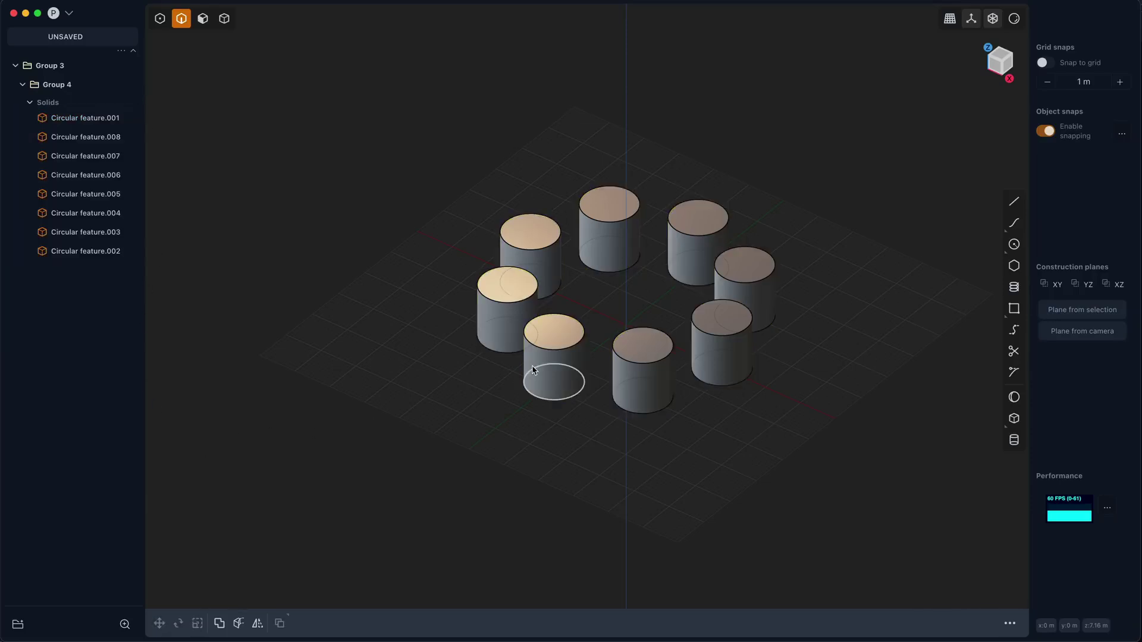
# Step: Assign a red material to the solid Circular feature.008 and display the model in rendered view
pyautogui.press('4')
pyautogui.click(557, 347)
pyautogui.press('m')
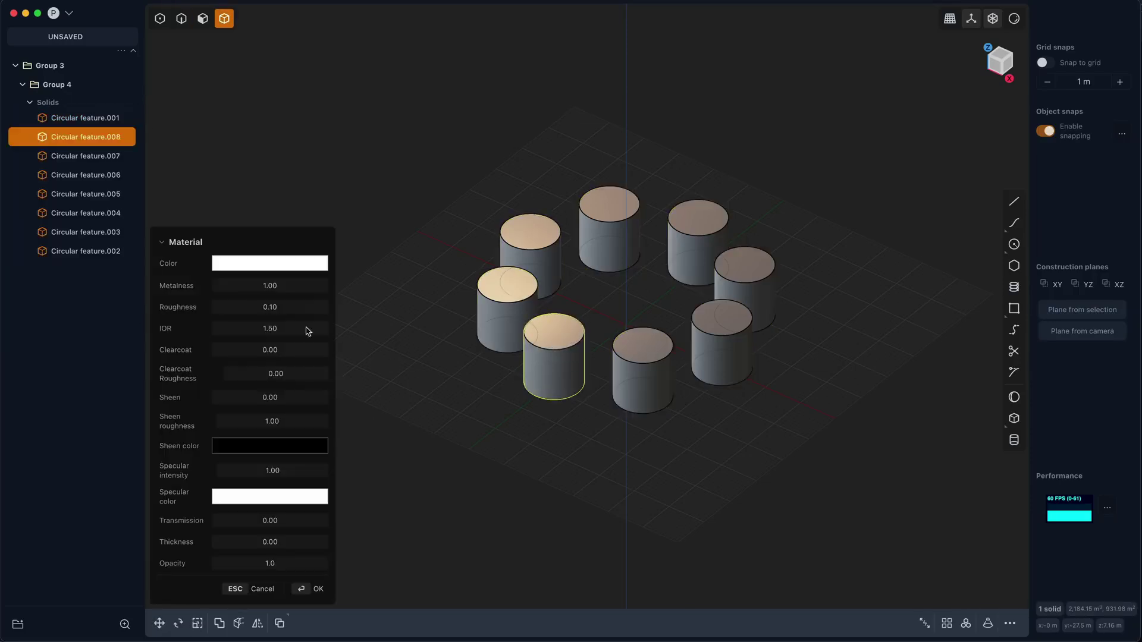
pyautogui.click(272, 266)
pyautogui.click(321, 301)
pyautogui.press('Return')
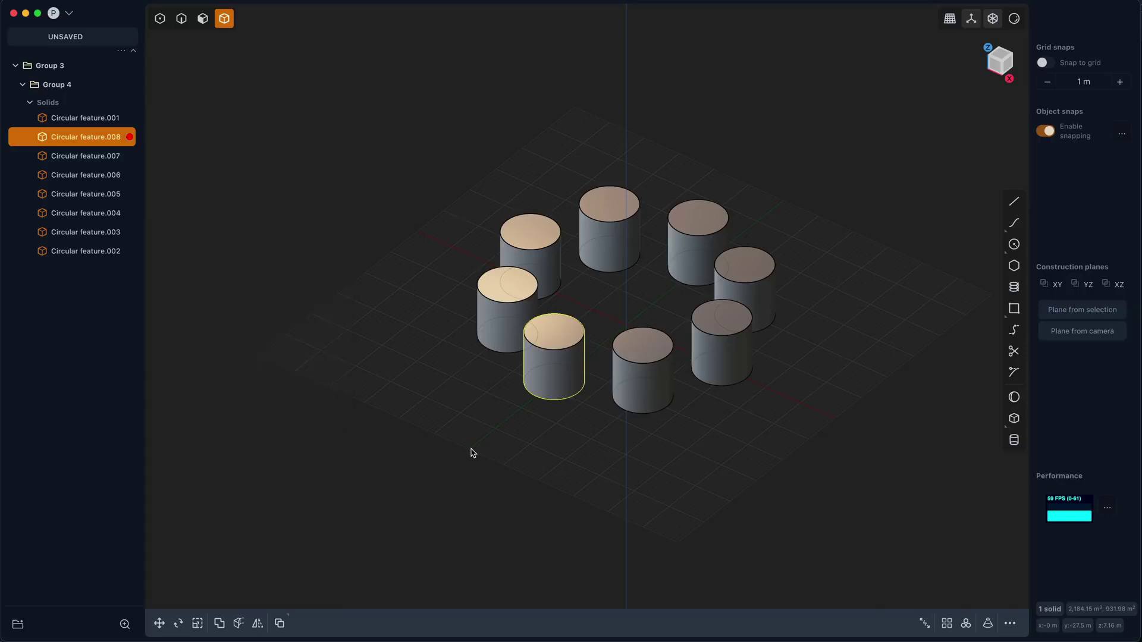
pyautogui.click(1014, 18)
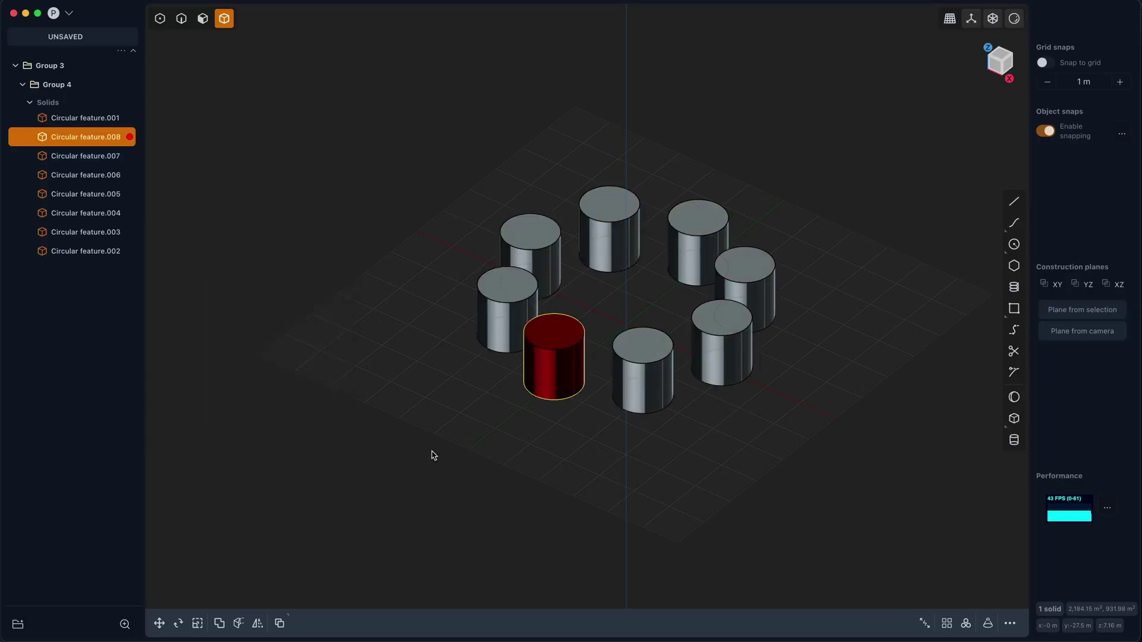
# Step: Hide Circular feature.002 to Circular feature.007 as one selection and make them visible again
pyautogui.click(94, 162)
pyautogui.keyDown('shift'); pyautogui.click(118, 245); pyautogui.keyUp('shift')
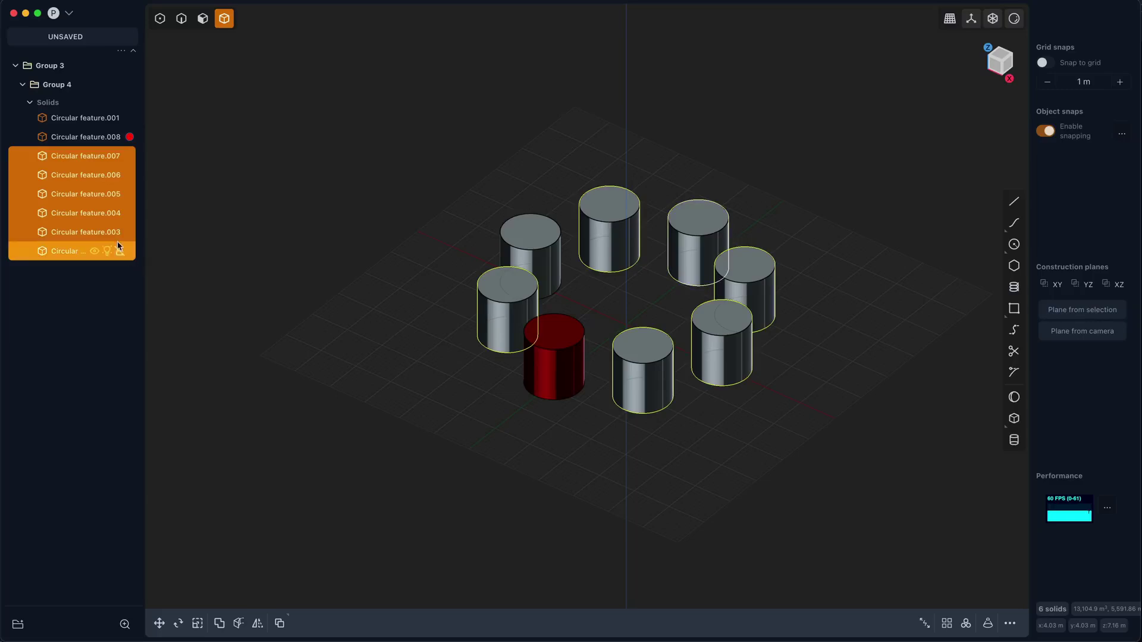
pyautogui.click(95, 251)
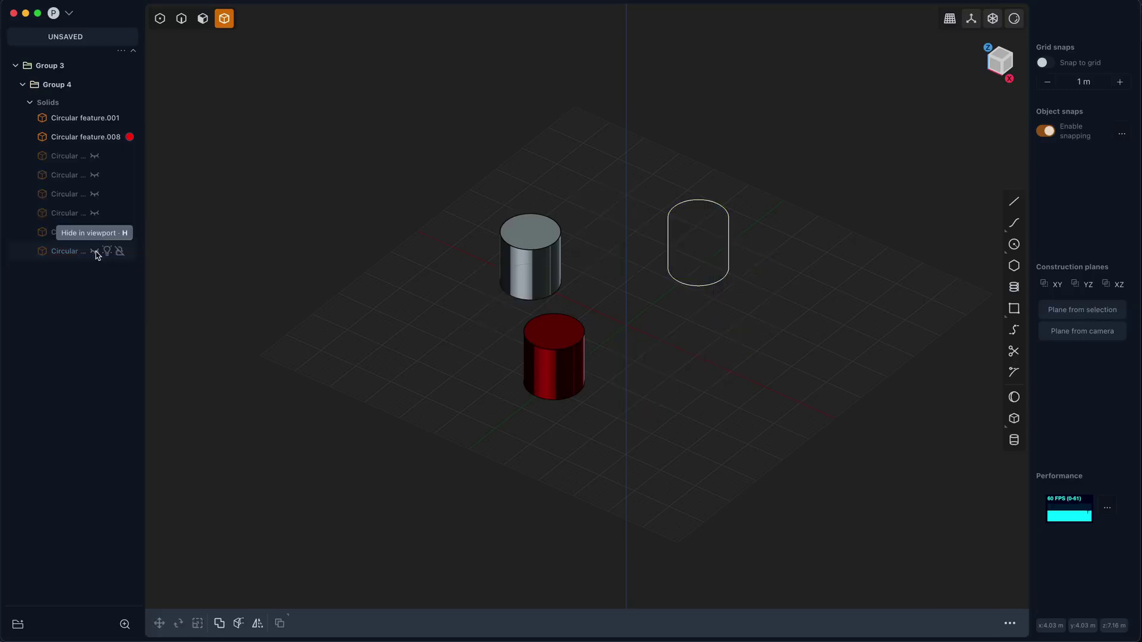
pyautogui.click(79, 158)
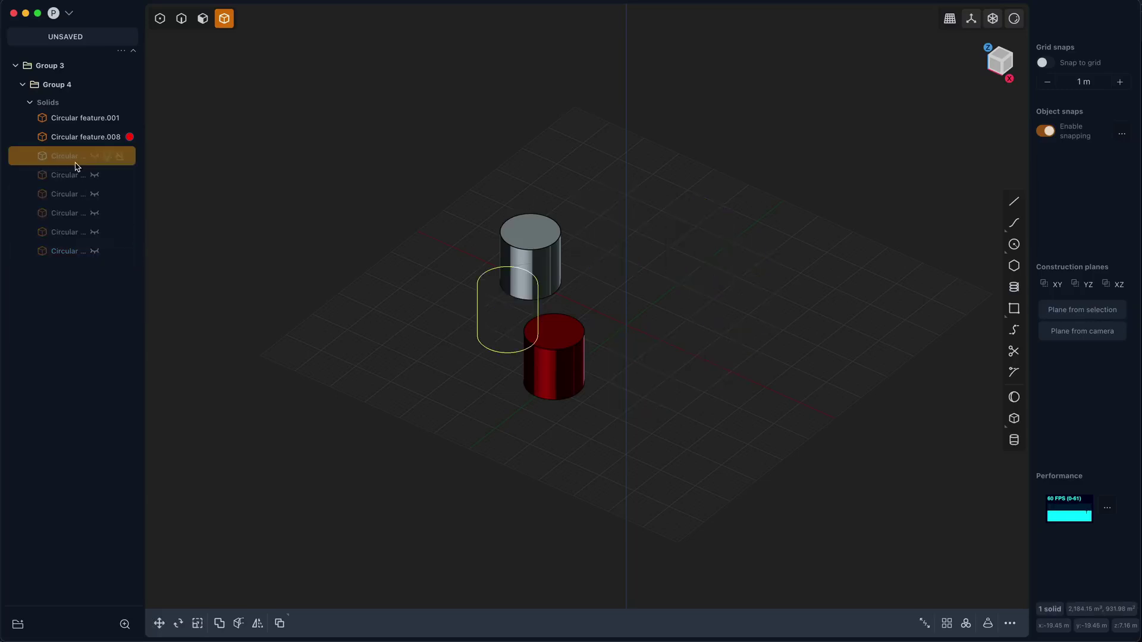
pyautogui.keyDown('shift'); pyautogui.click(94, 255); pyautogui.keyUp('shift')
pyautogui.click(94, 252)
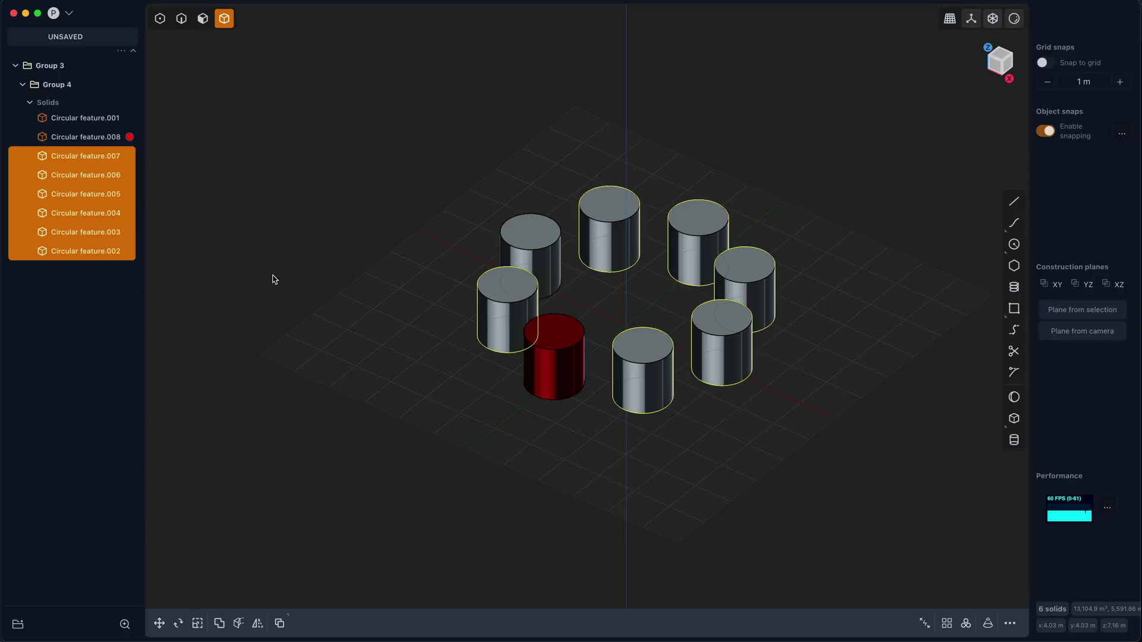
# Step: Copy the red material from Circular feature.008 to Circular feature.005
pyautogui.moveTo(130, 136); pyautogui.dragTo(108, 193)
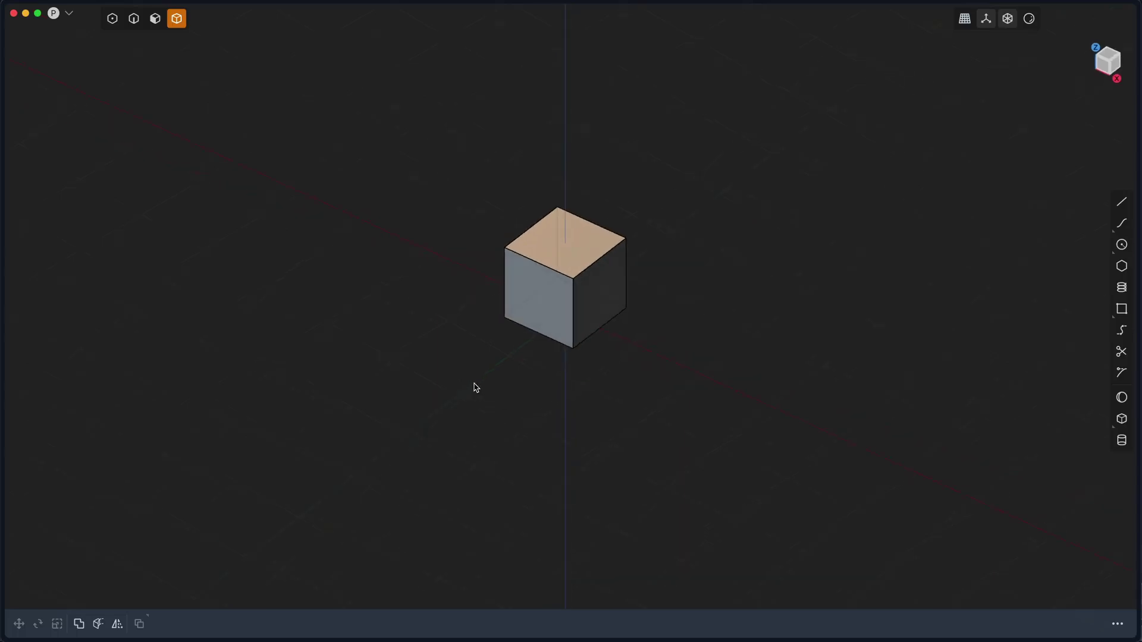
# Step: Preview the Face and Control Point choices of the radial selection-mode picker beside the cube
pyautogui.moveTo(466, 387); pyautogui.dragTo(411, 419, button='middle')
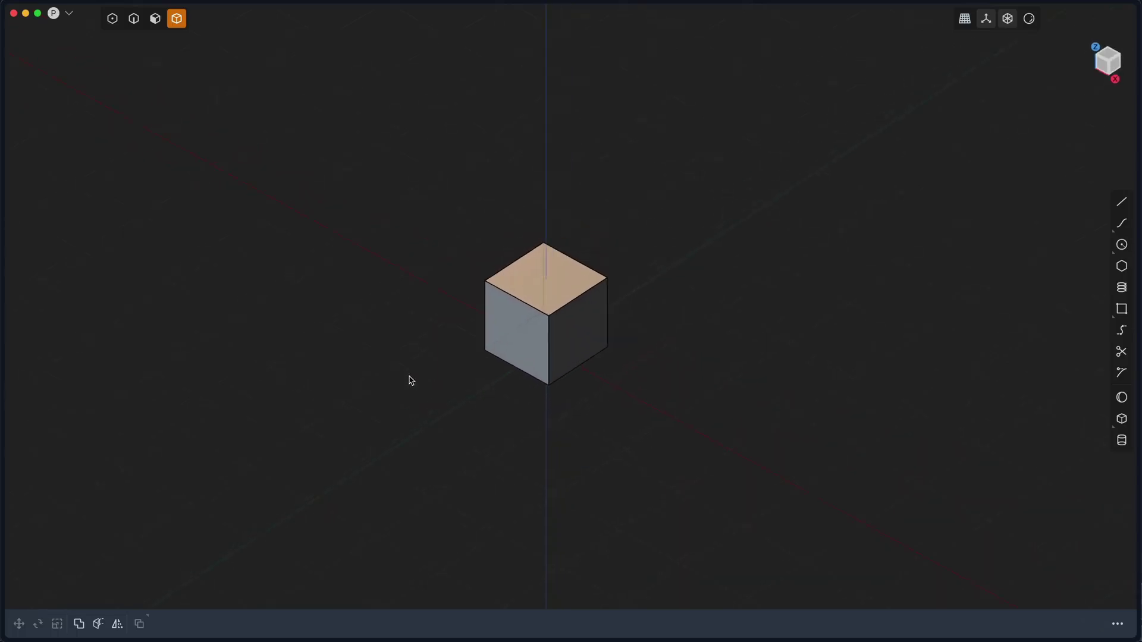
pyautogui.press('q')
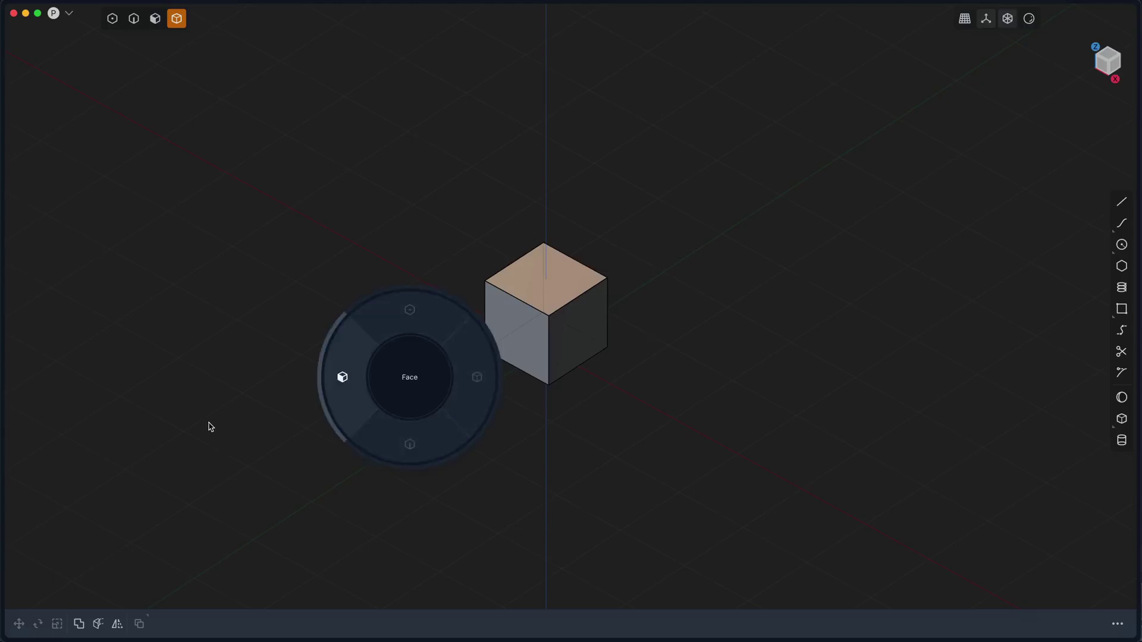
pyautogui.click(208, 427)
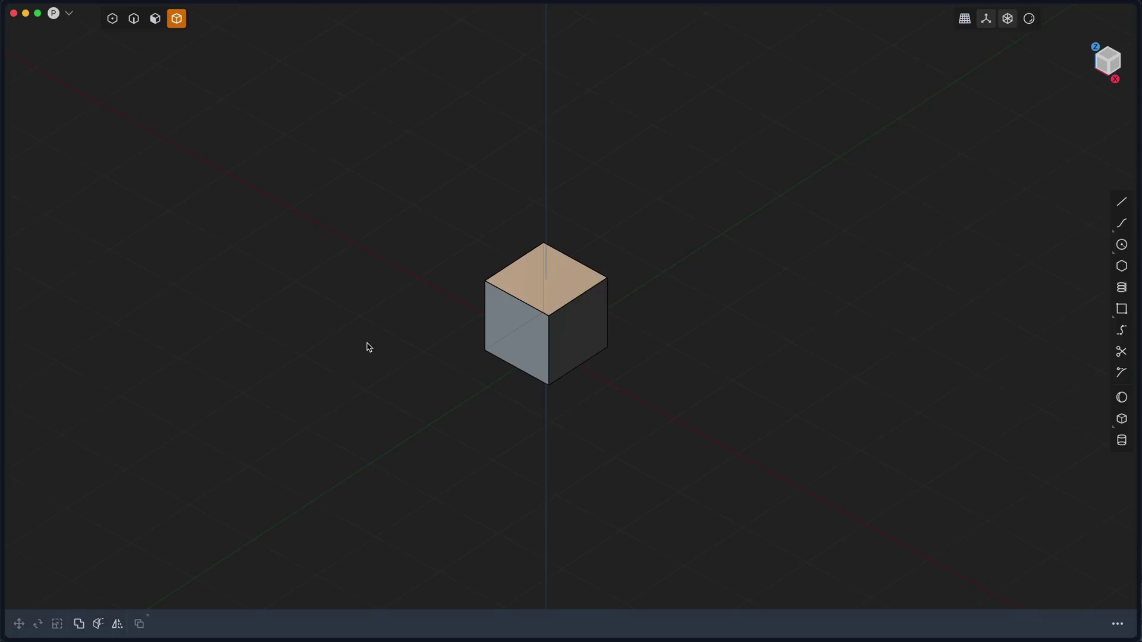
pyautogui.press('Tab')
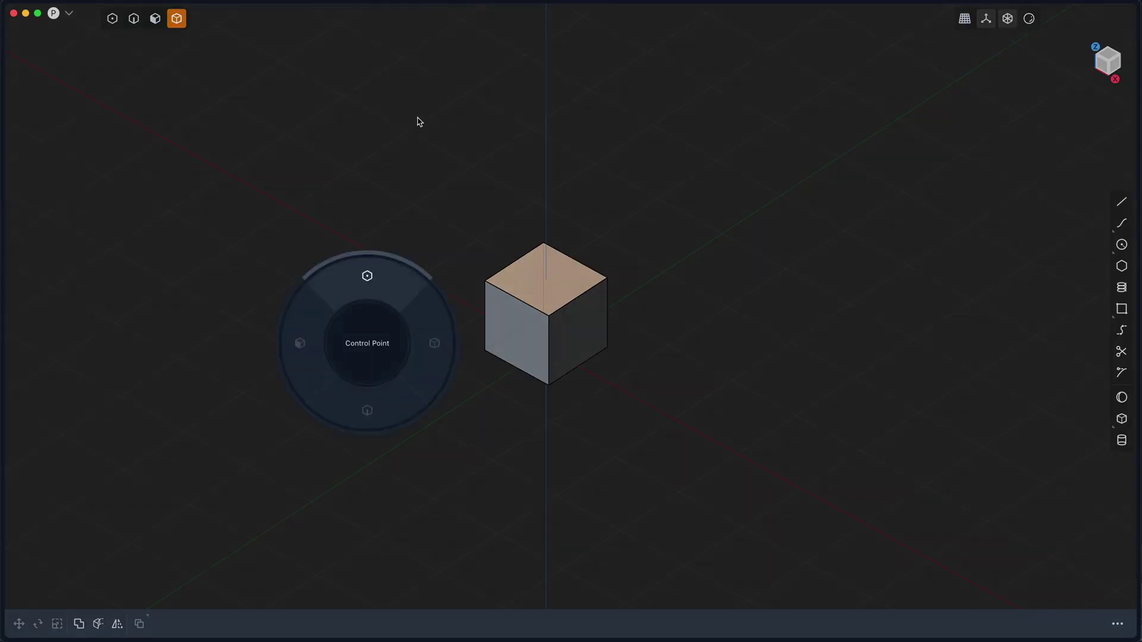
pyautogui.click(754, 275)
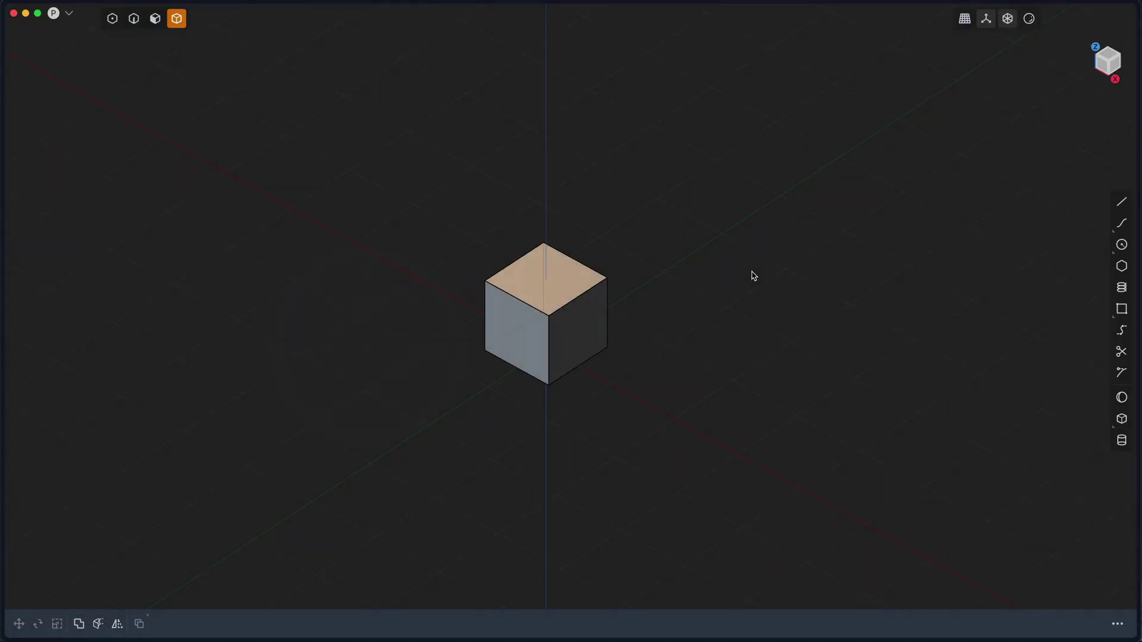
# Step: Cycle through the control point, edge, face and solid selection modes, ending in control point mode
pyautogui.press('1')
pyautogui.press('3')
pyautogui.press('4')
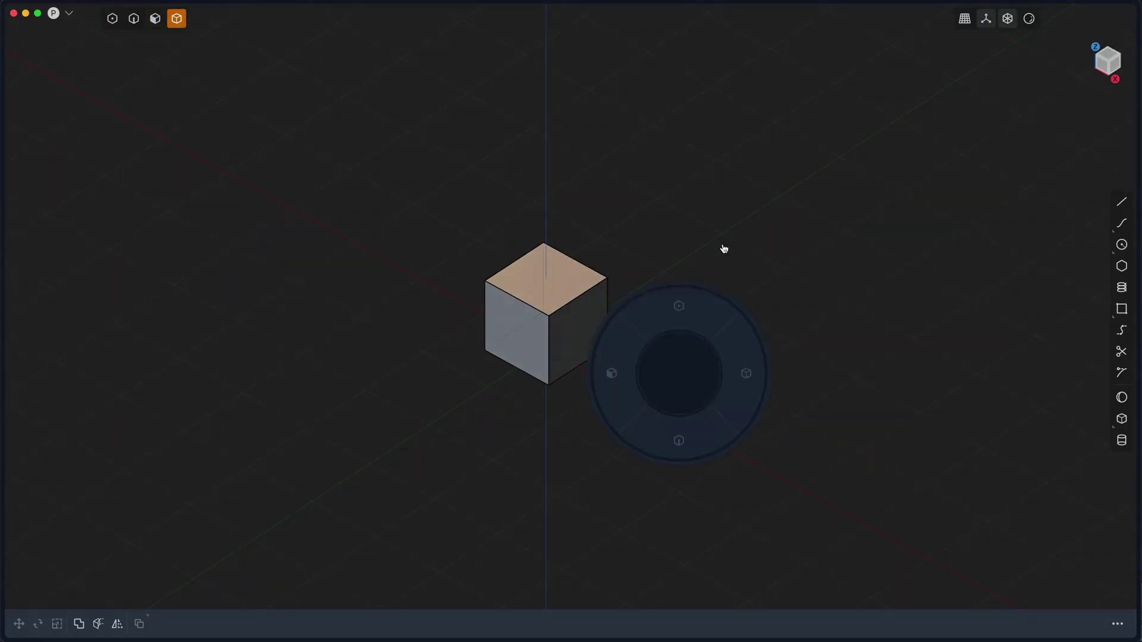
pyautogui.press('1')
pyautogui.press('3')
pyautogui.press('4')
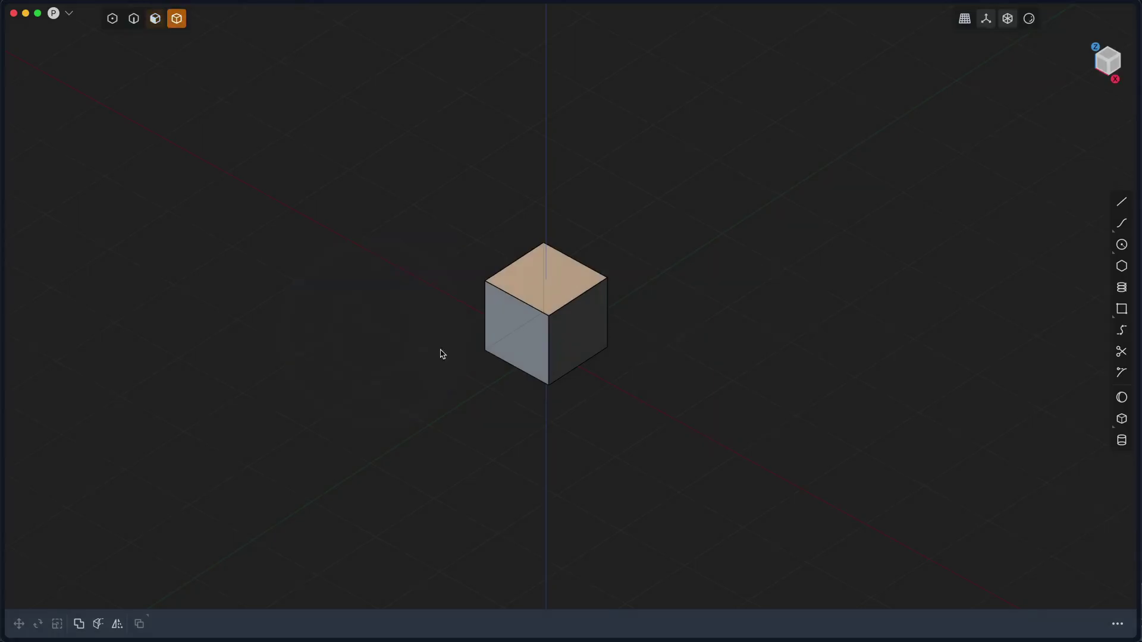
pyautogui.press('1')
pyautogui.press('4')
pyautogui.press('3')
pyautogui.press('2')
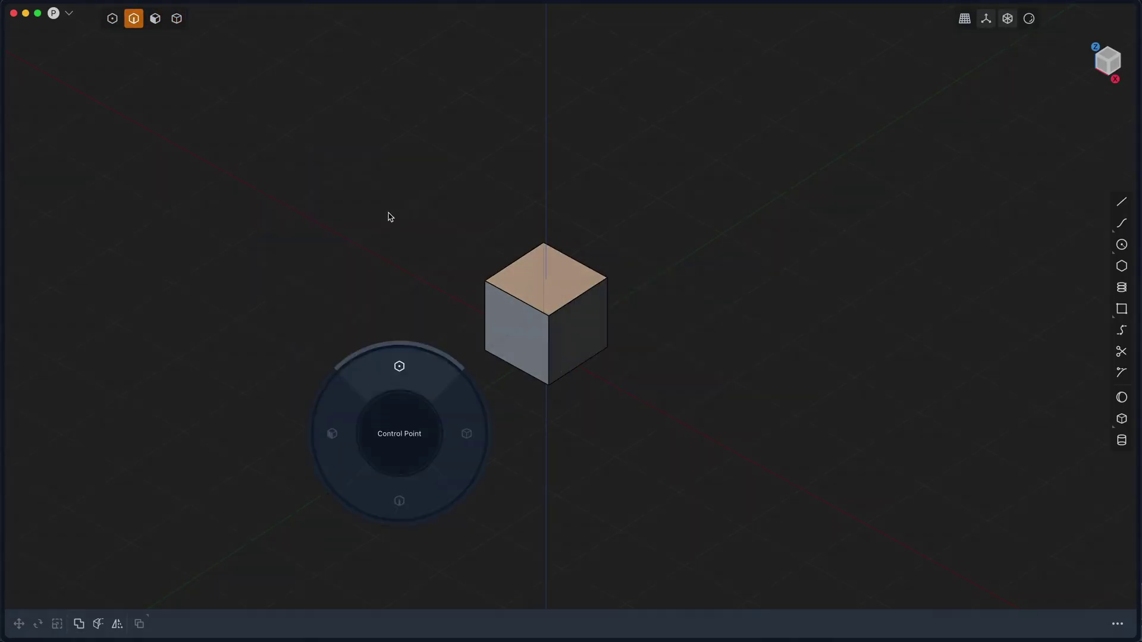
pyautogui.press('1')
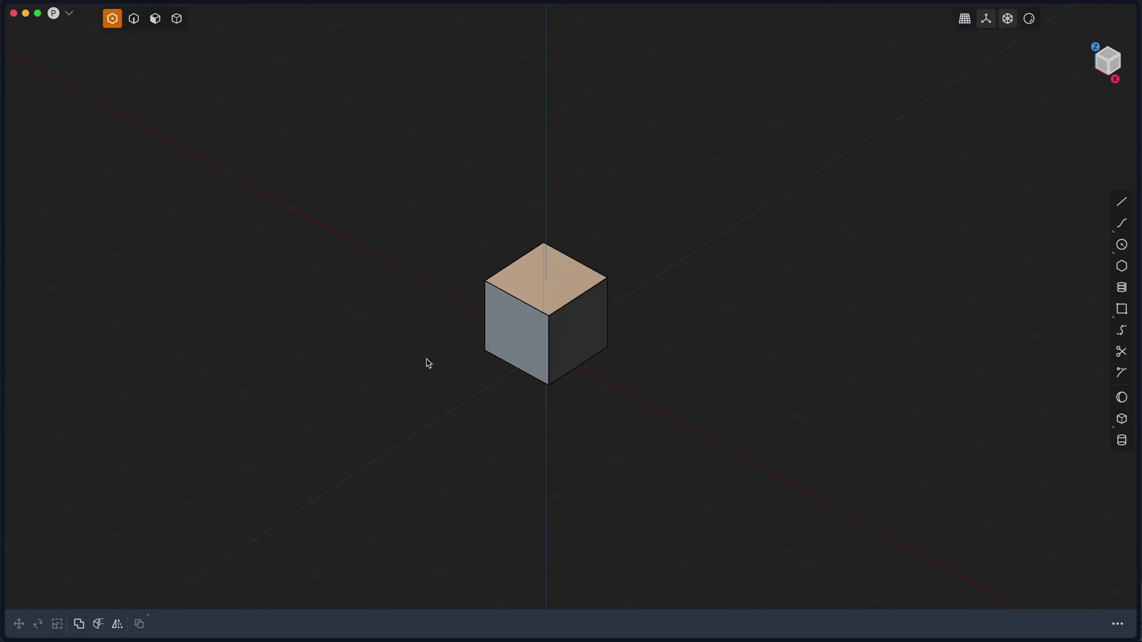
pyautogui.rightClick(429, 459)
pyautogui.press('Escape')
pyautogui.moveTo(399, 256); pyautogui.dragTo(782, 257, button='right')
pyautogui.moveTo(813, 321); pyautogui.dragTo(318, 313, button='right')
pyautogui.moveTo(436, 428); pyautogui.dragTo(733, 288, button='right')
pyautogui.moveTo(462, 329); pyautogui.dragTo(584, 280, button='right')
pyautogui.moveTo(248, 309); pyautogui.dragTo(202, 310, button='right')
pyautogui.moveTo(344, 314); pyautogui.dragTo(744, 375, button='right')
pyautogui.moveTo(536, 333); pyautogui.dragTo(542, 153, button='right')
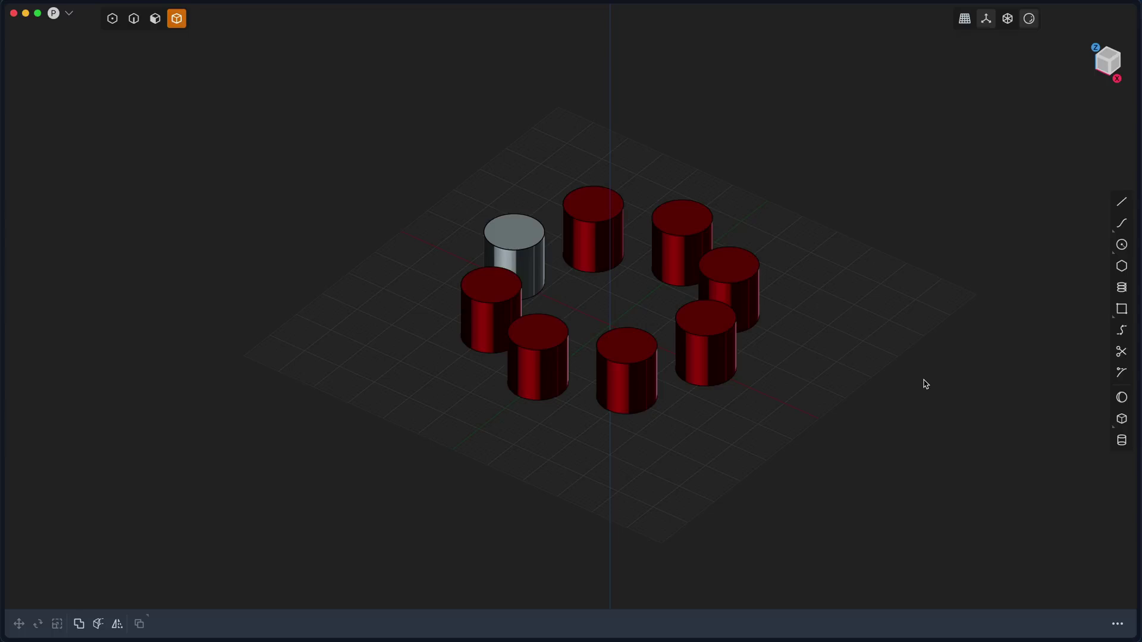
# Step: Open a second window with a new scene and position it over the centre of the cylinder scene
pyautogui.click(66, 15)
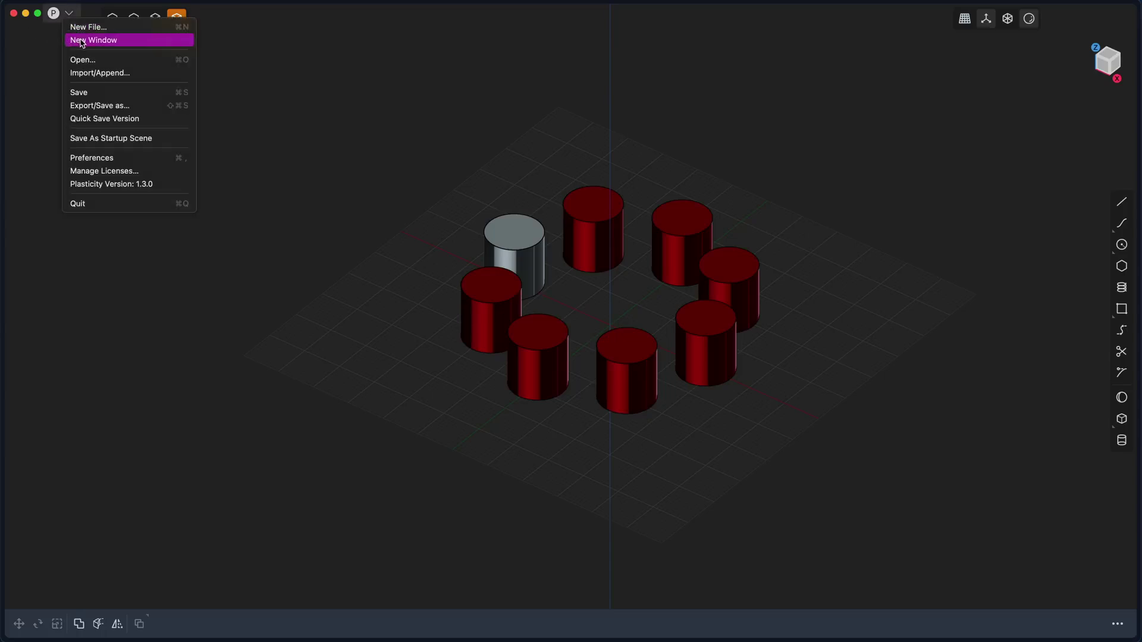
pyautogui.click(81, 41)
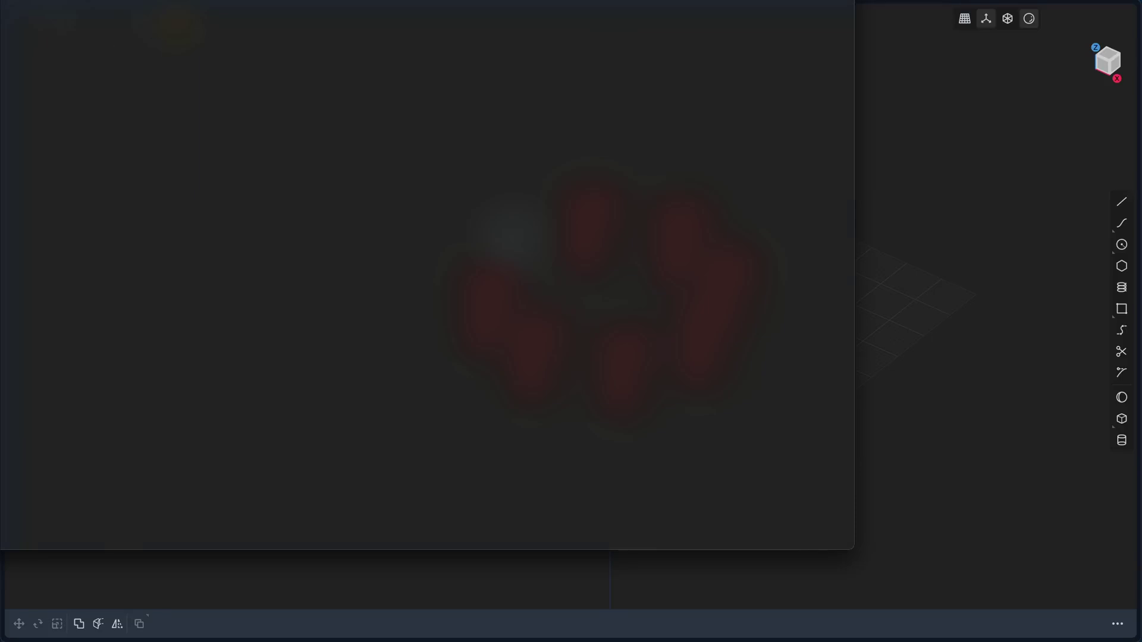
pyautogui.moveTo(278, 48); pyautogui.dragTo(328, 50)
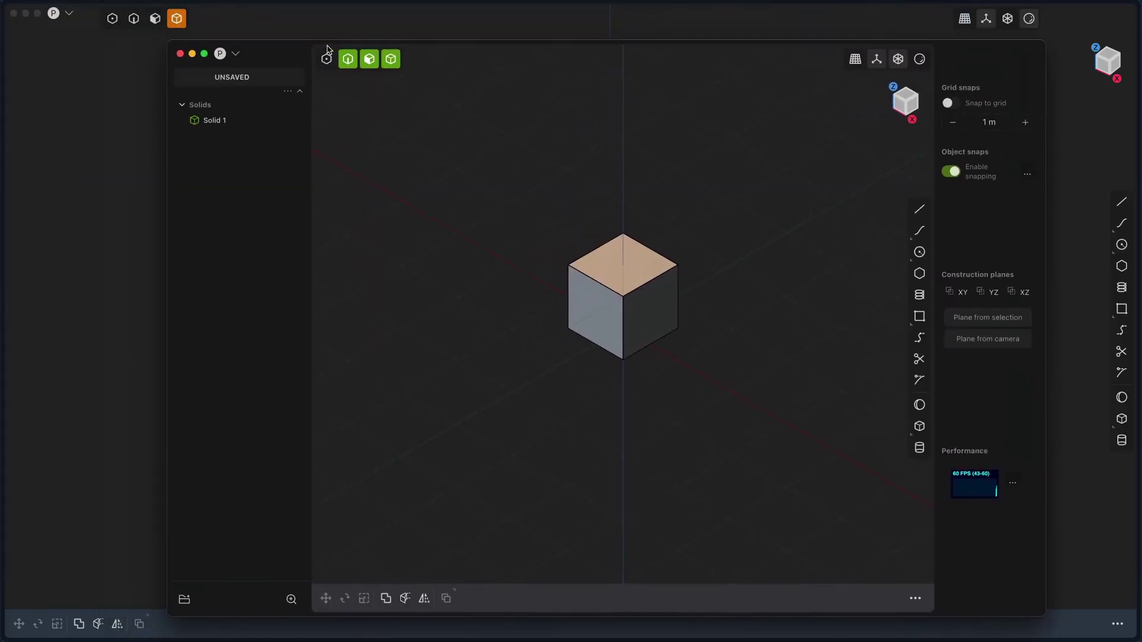
pyautogui.scroll(-5, 716, 505)
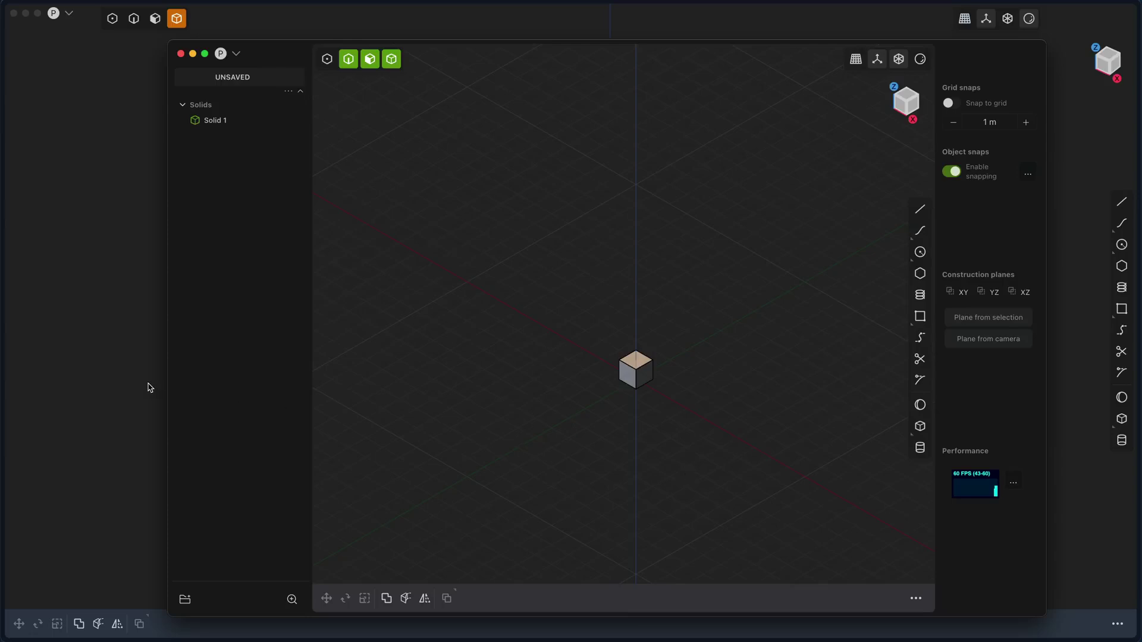
# Step: Delete the default cube from the new window and return to the window with the cylinders
pyautogui.press('Delete')
pyautogui.press('super+w')
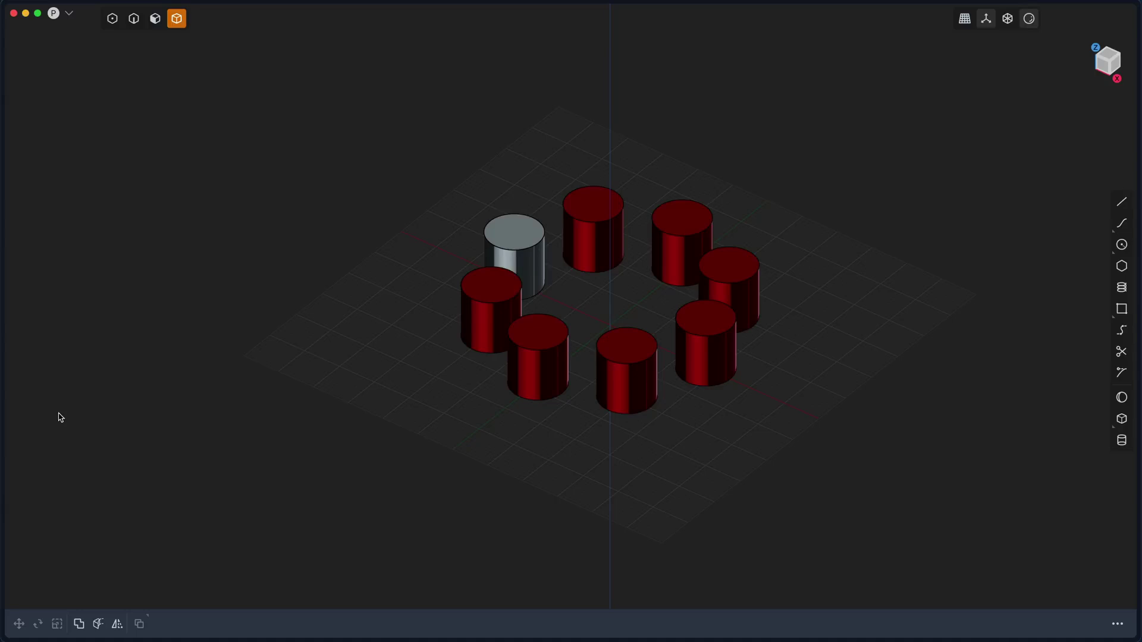
pyautogui.press('super+n')
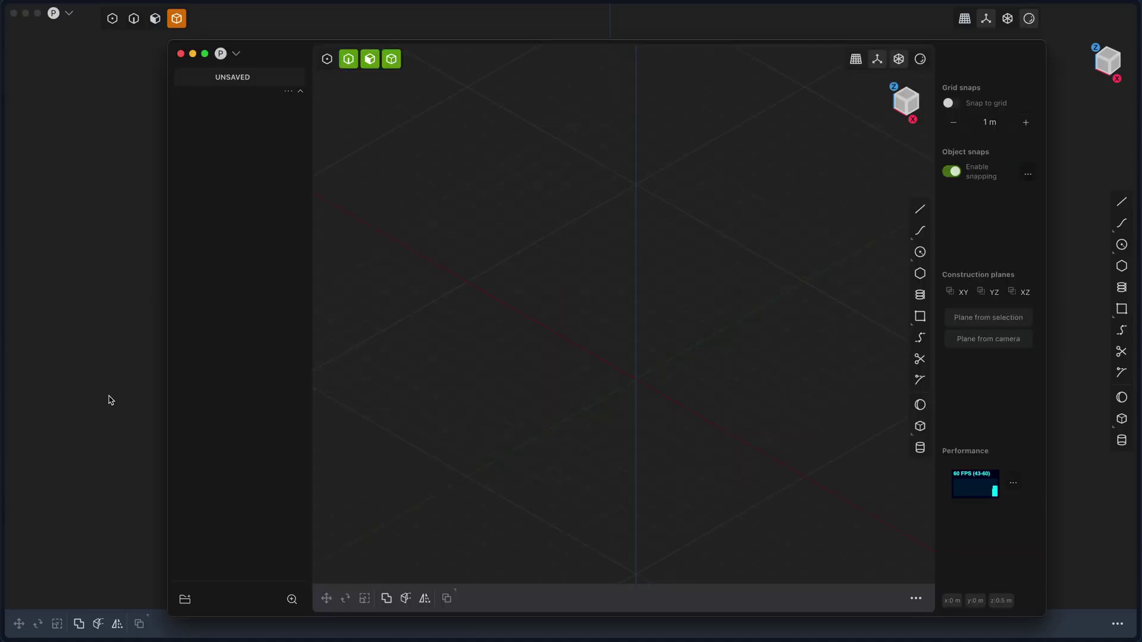
pyautogui.press('super+w')
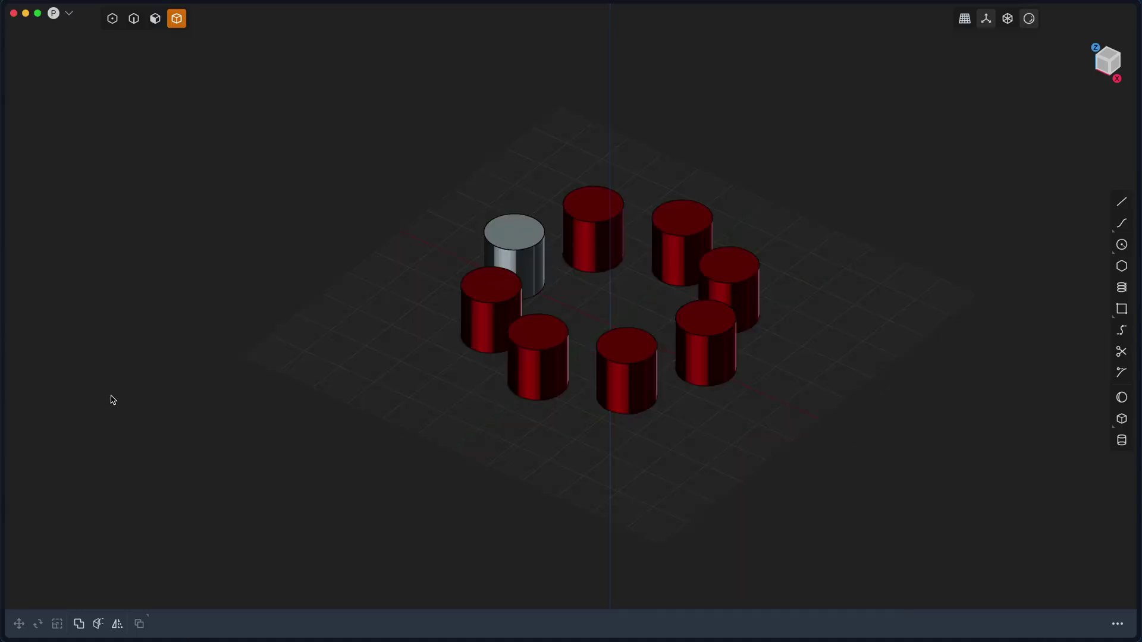
# Step: Place a scaled-down copy of the front-left red cylinder on the grey cylinder's top centre, using the cylinder's top centre as the reference point
pyautogui.click(547, 343)
pyautogui.hotkey('ctrl', 'd')
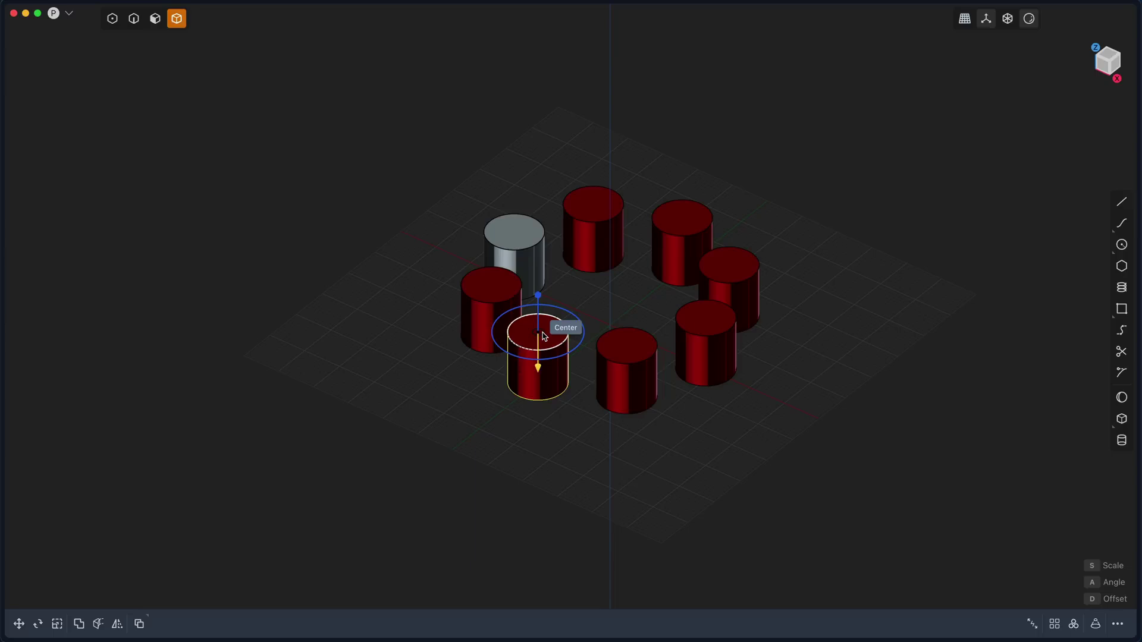
pyautogui.click(542, 336)
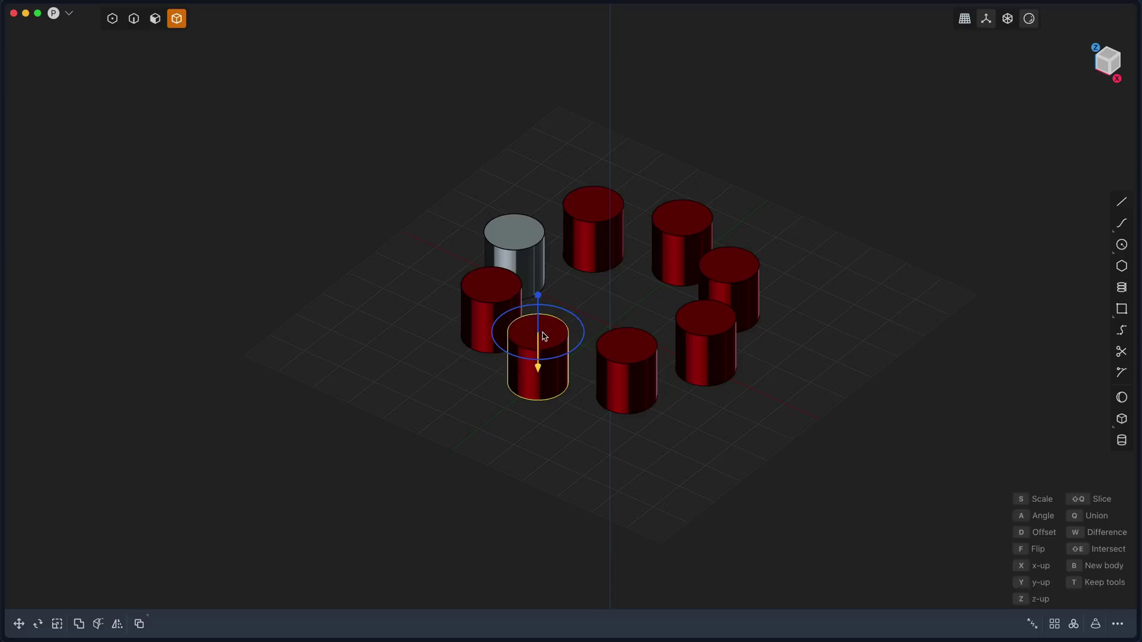
pyautogui.click(515, 236)
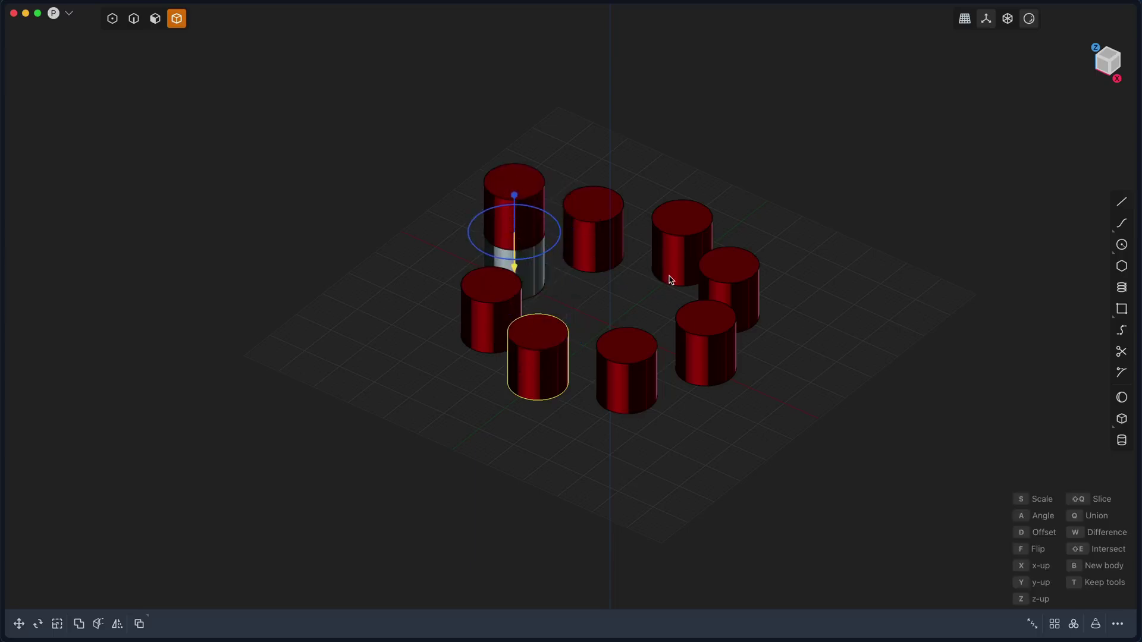
pyautogui.press('s')
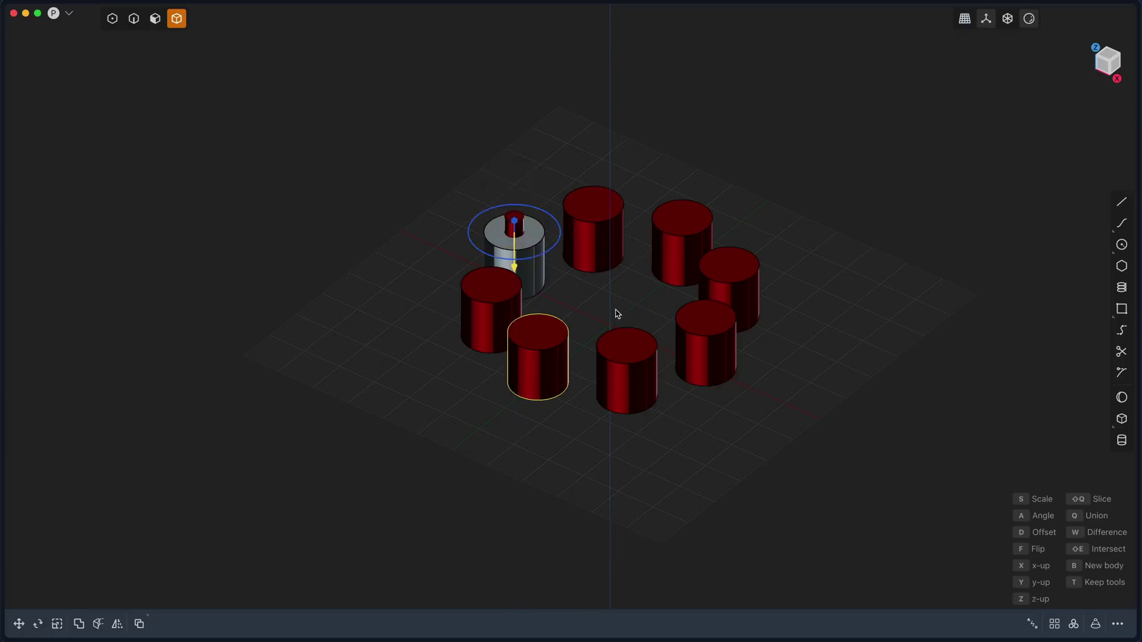
pyautogui.click(617, 314)
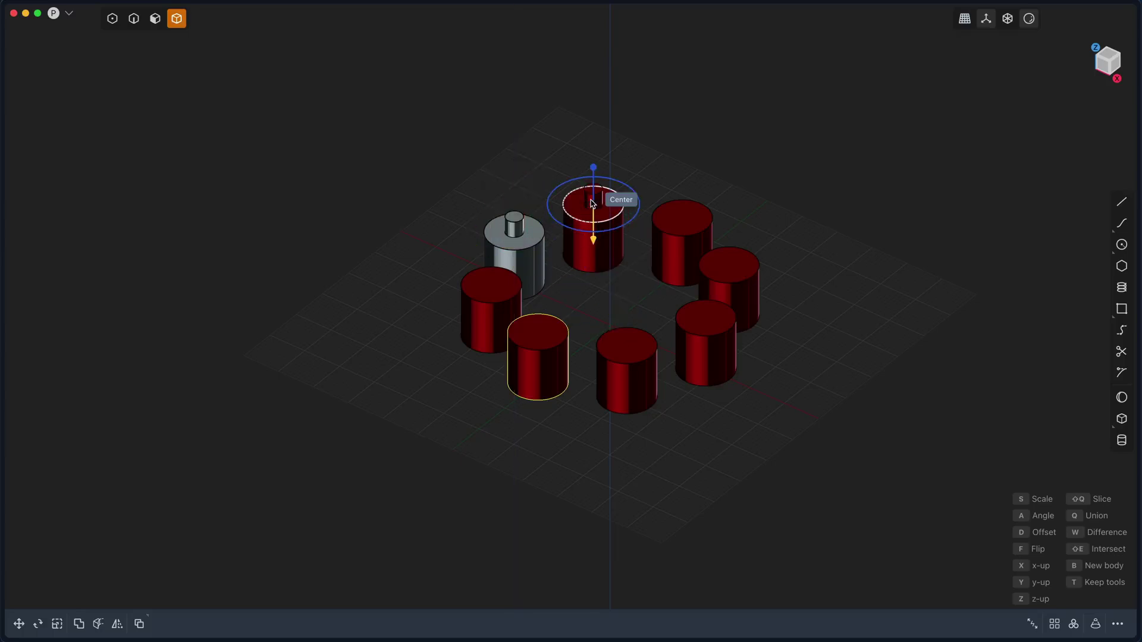
# Step: Place three more scaled-down copies, two on the tops of the rear red cylinders and one on the side of the far-right cylinder
pyautogui.click(592, 201)
pyautogui.click(683, 223)
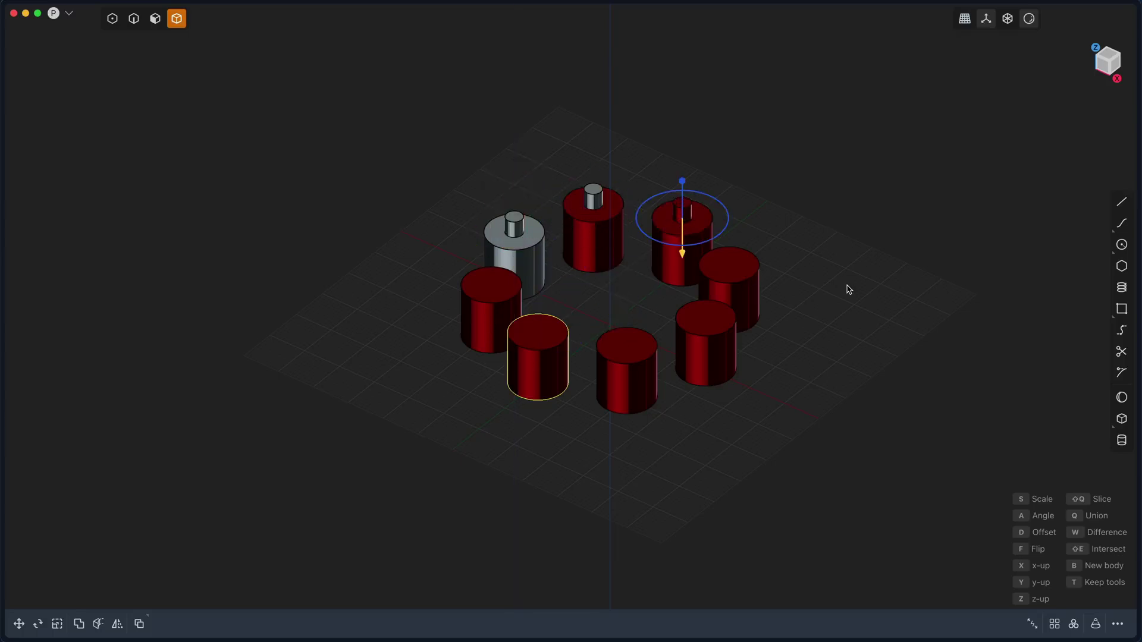
pyautogui.click(754, 303)
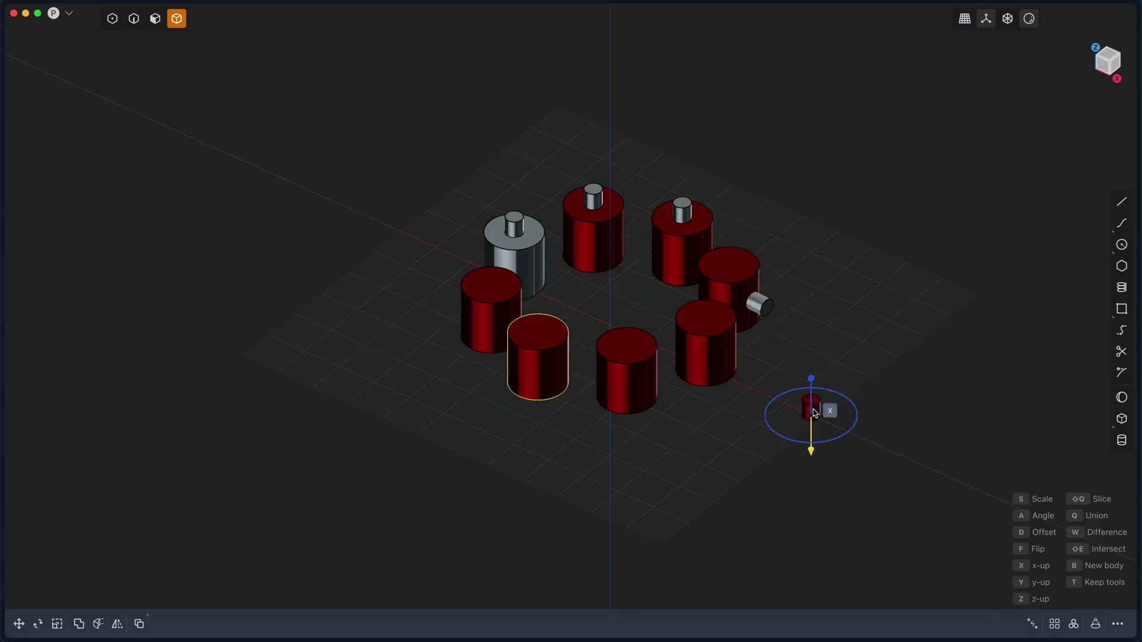
pyautogui.press('Escape')
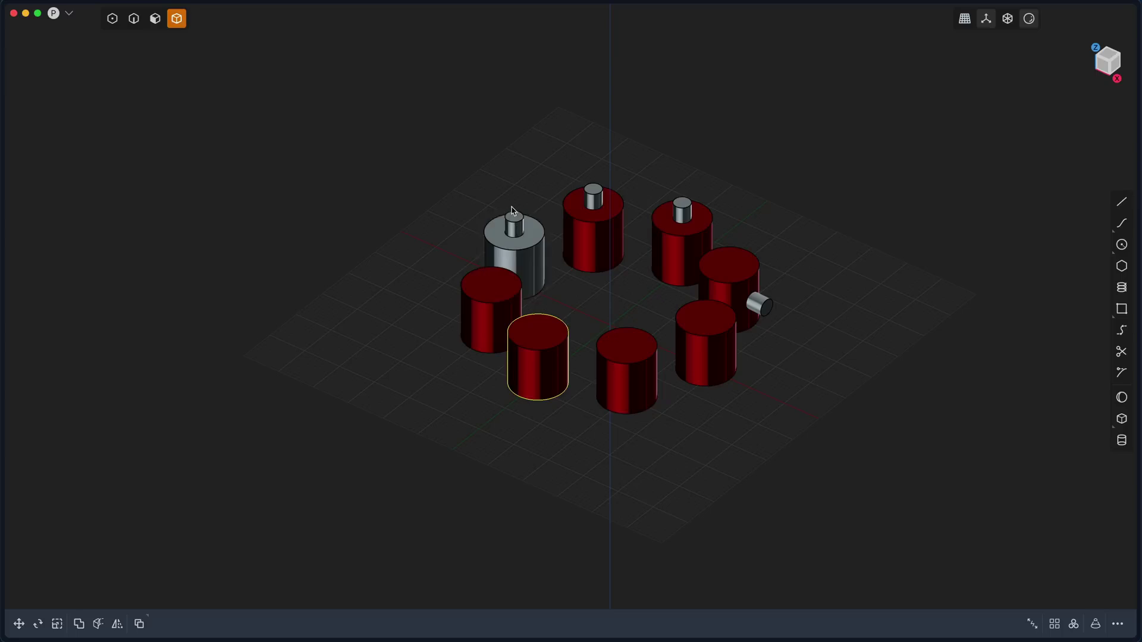
# Step: Copy the two stacked grey cylinders with the small cylinder's top centre as the placement reference point
pyautogui.click(518, 226)
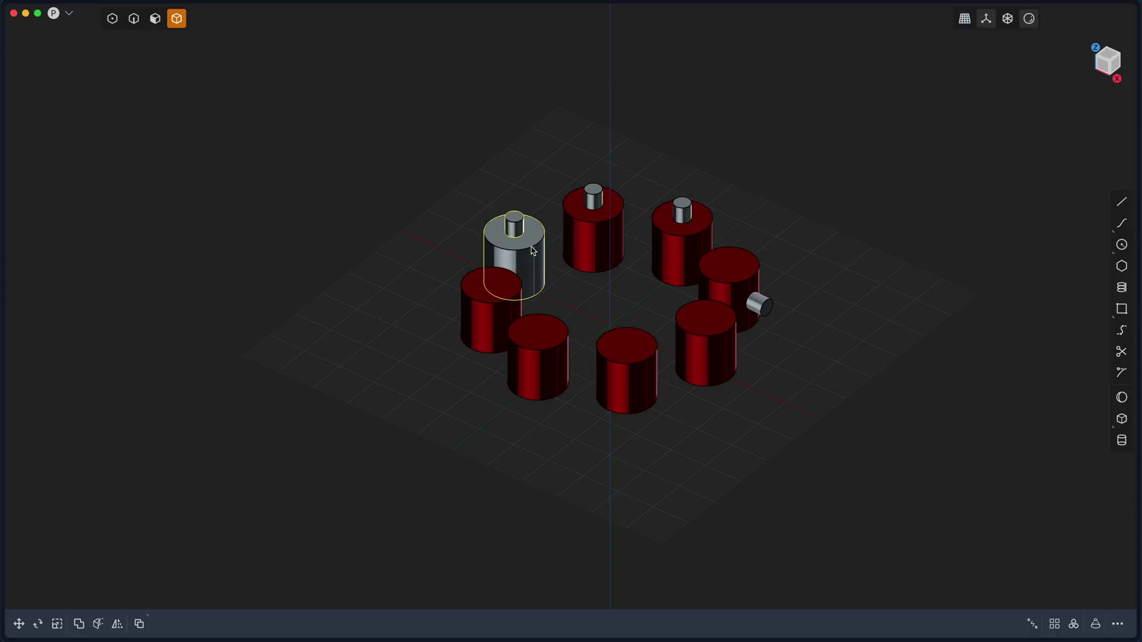
pyautogui.press('r')
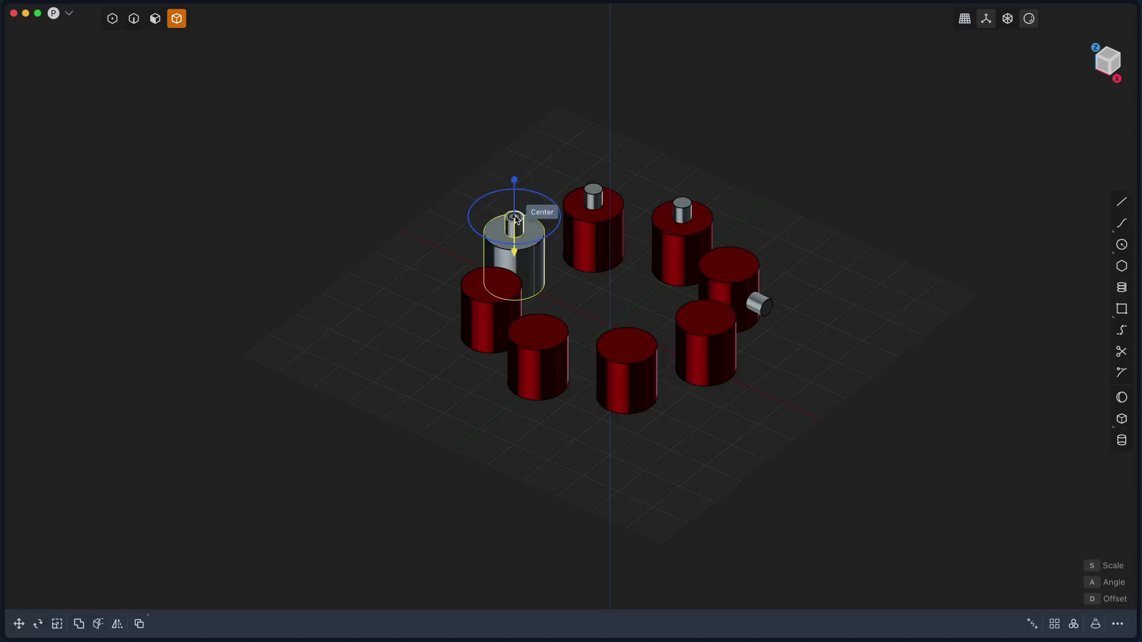
pyautogui.press('Escape')
# Step: Place the copied grey cylinders on the Z axis of the empty second window, adjusting their offset and scaling them down
pyautogui.press('super+n')
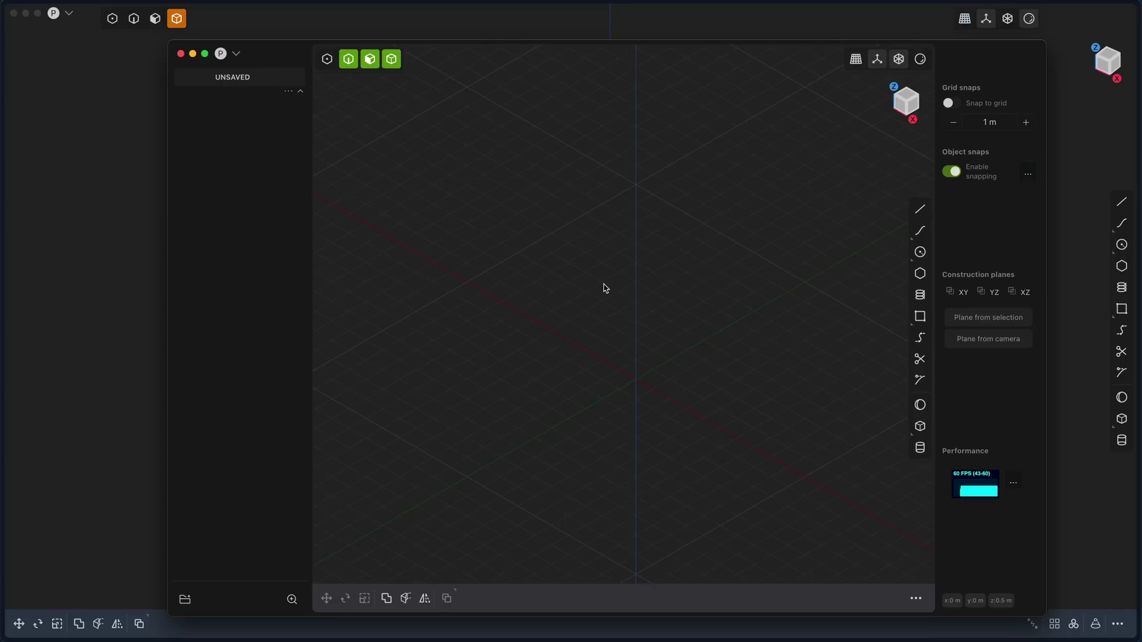
pyautogui.scroll(-10, 586, 347)
pyautogui.press('super+v')
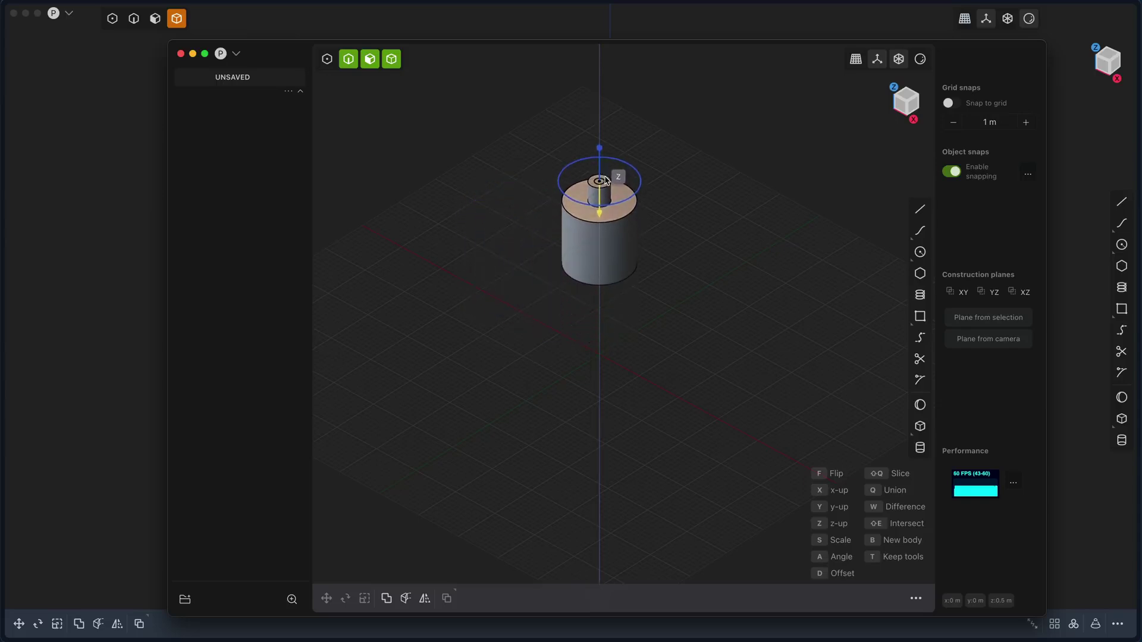
pyautogui.click(609, 149)
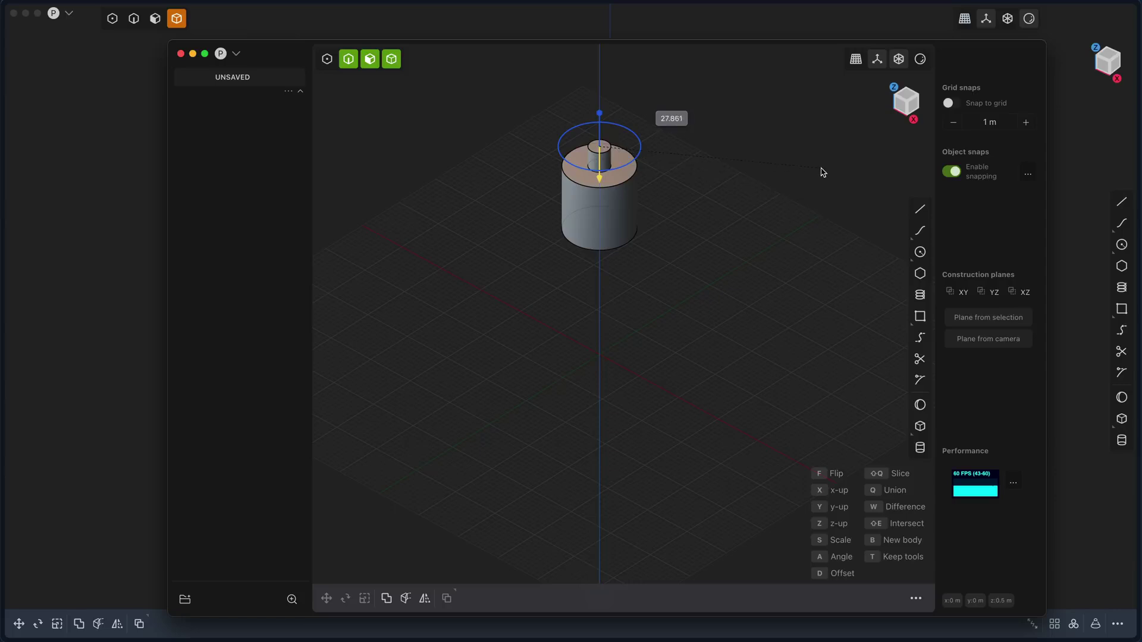
pyautogui.moveTo(599, 113); pyautogui.dragTo(600, 427)
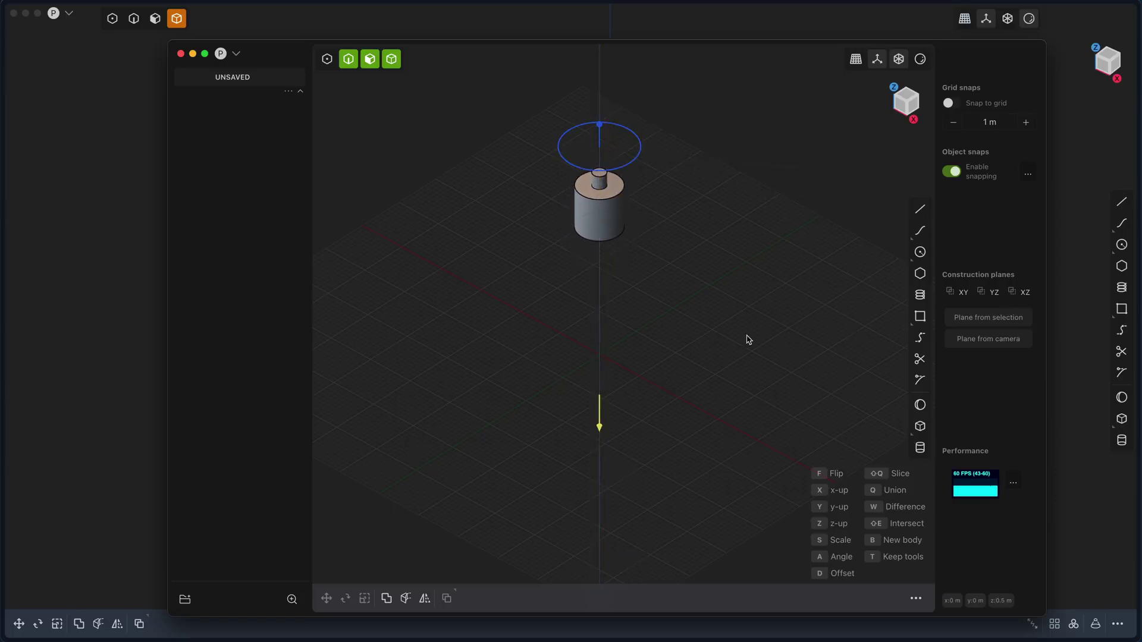
pyautogui.hotkey('ctrl', 'v')
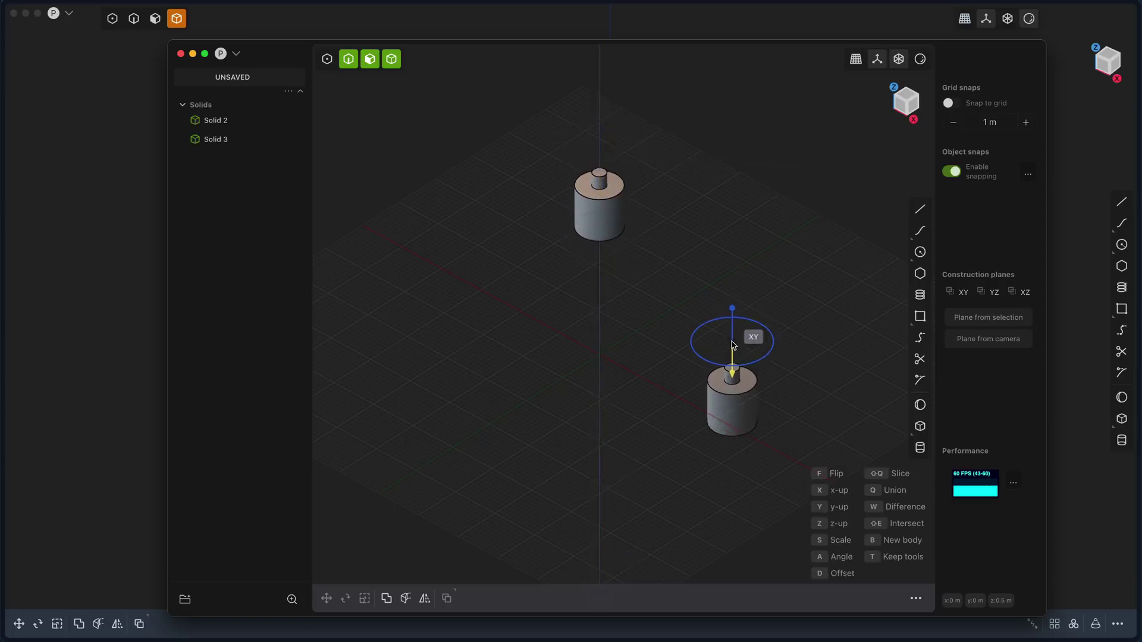
pyautogui.hotkey('ctrl', 'z')
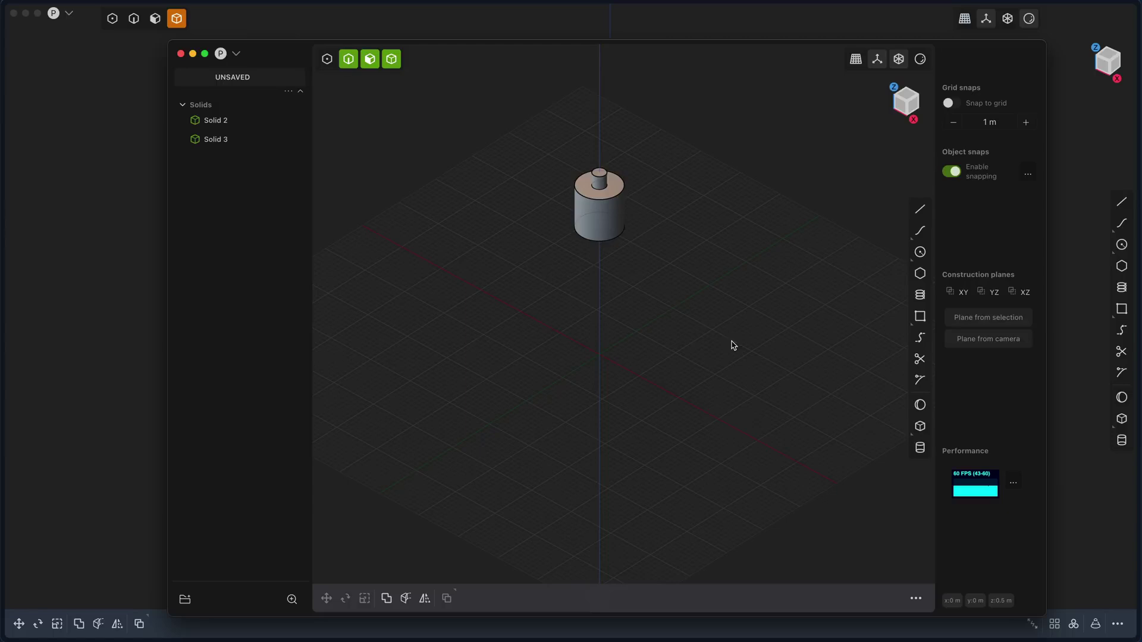